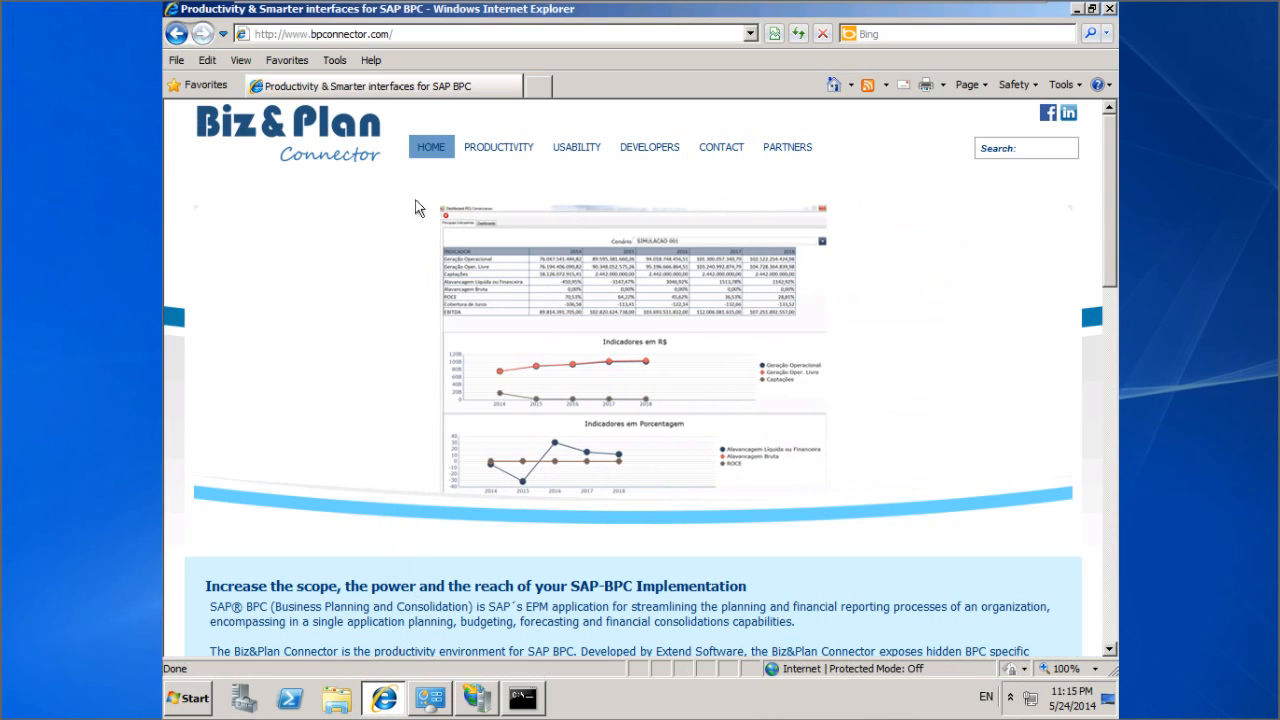
pyautogui.click(418, 36)
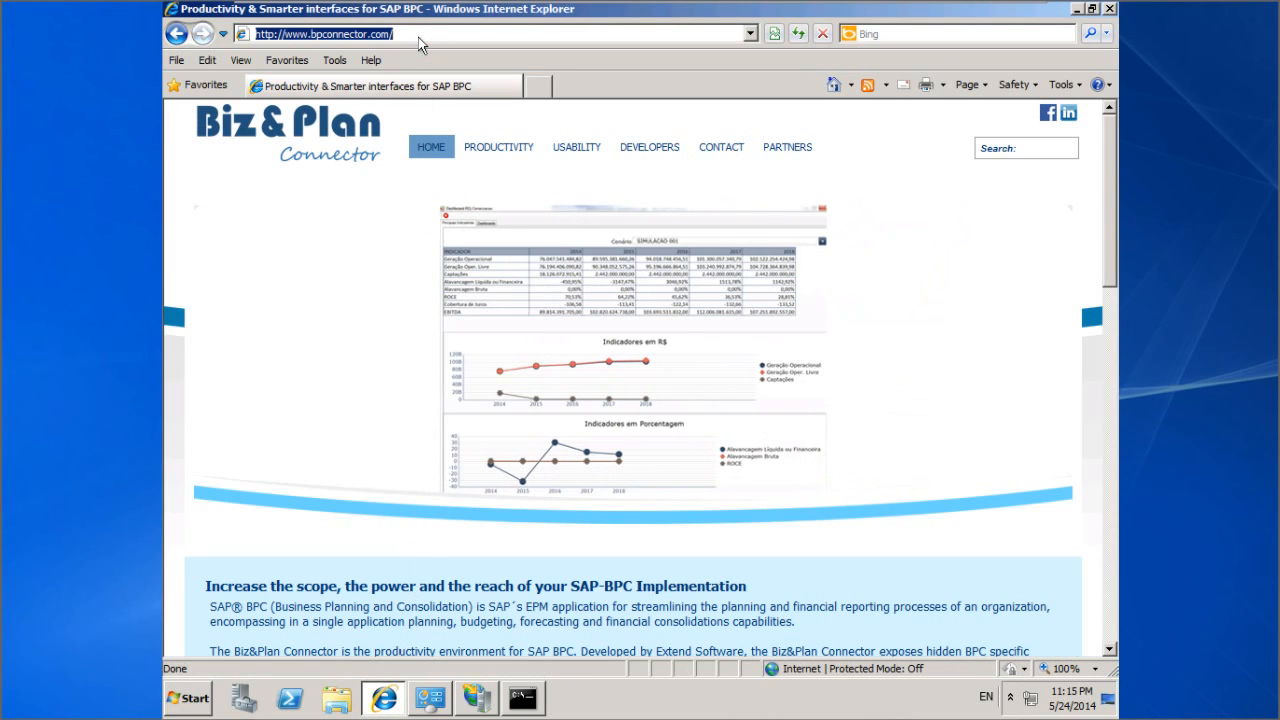
pyautogui.write('http://192.168.148.133:1080/sap/bpc/web')
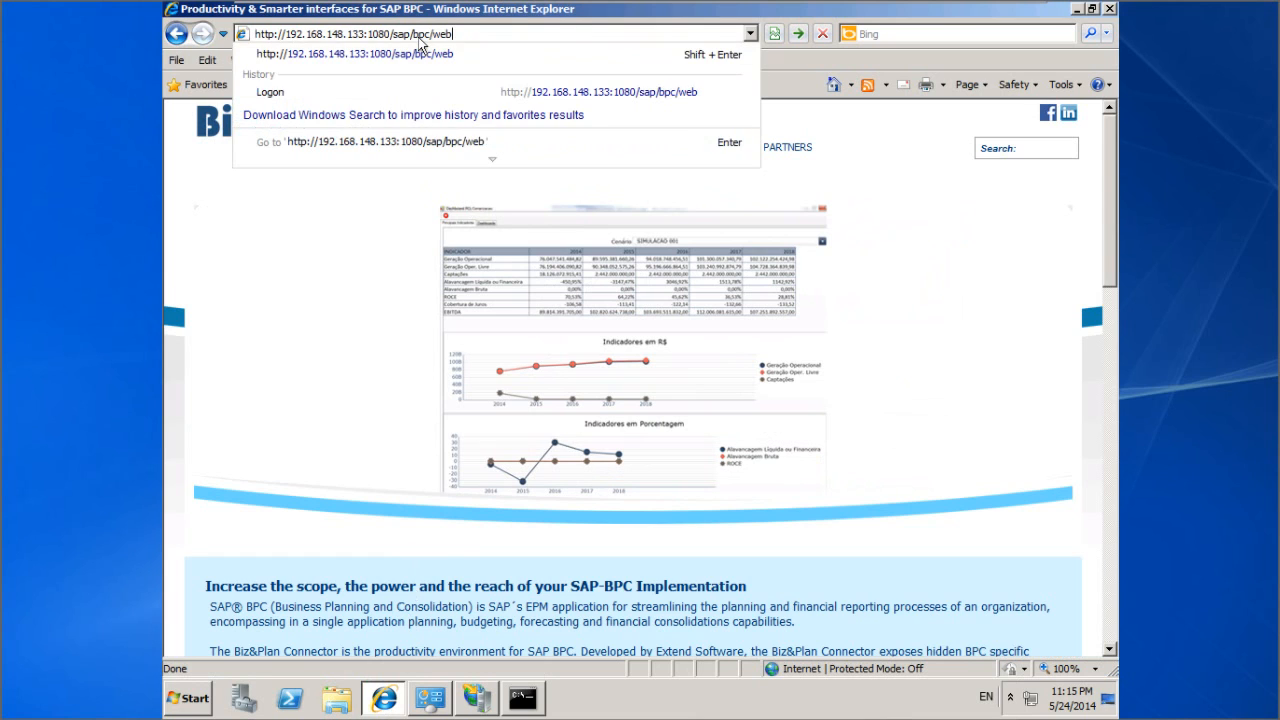
pyautogui.press('Return')
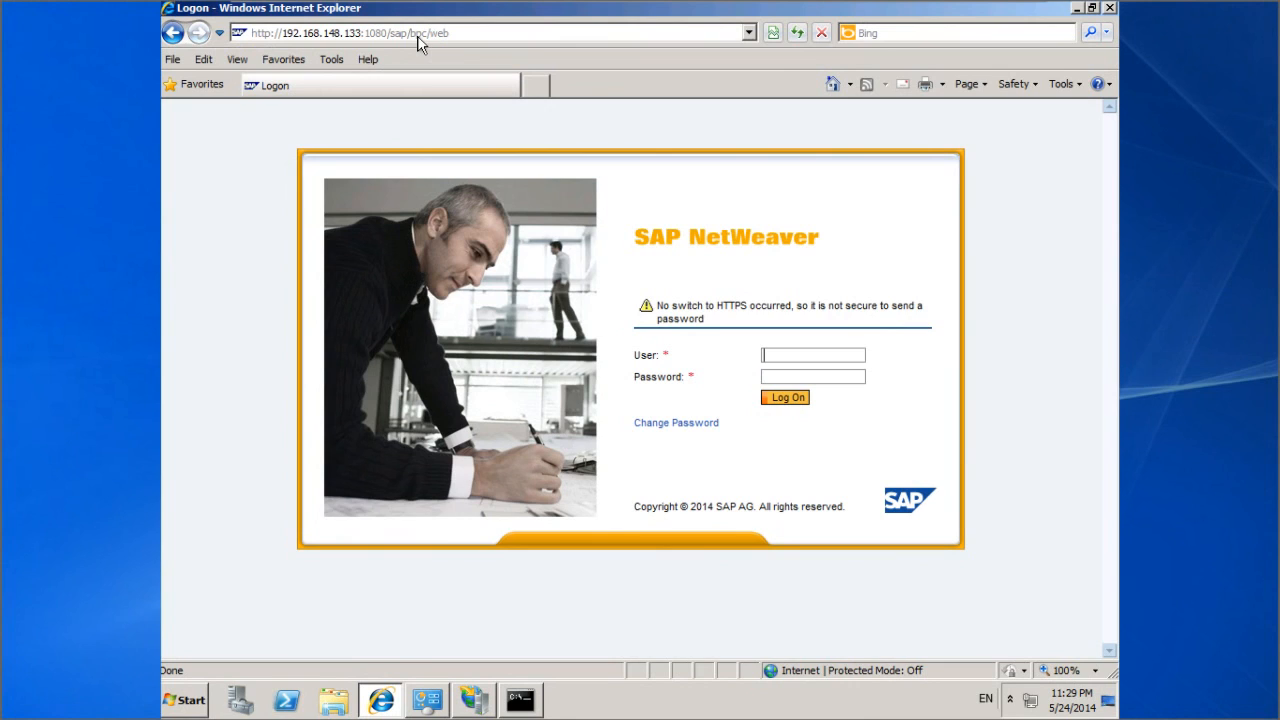
pyautogui.click(1078, 10)
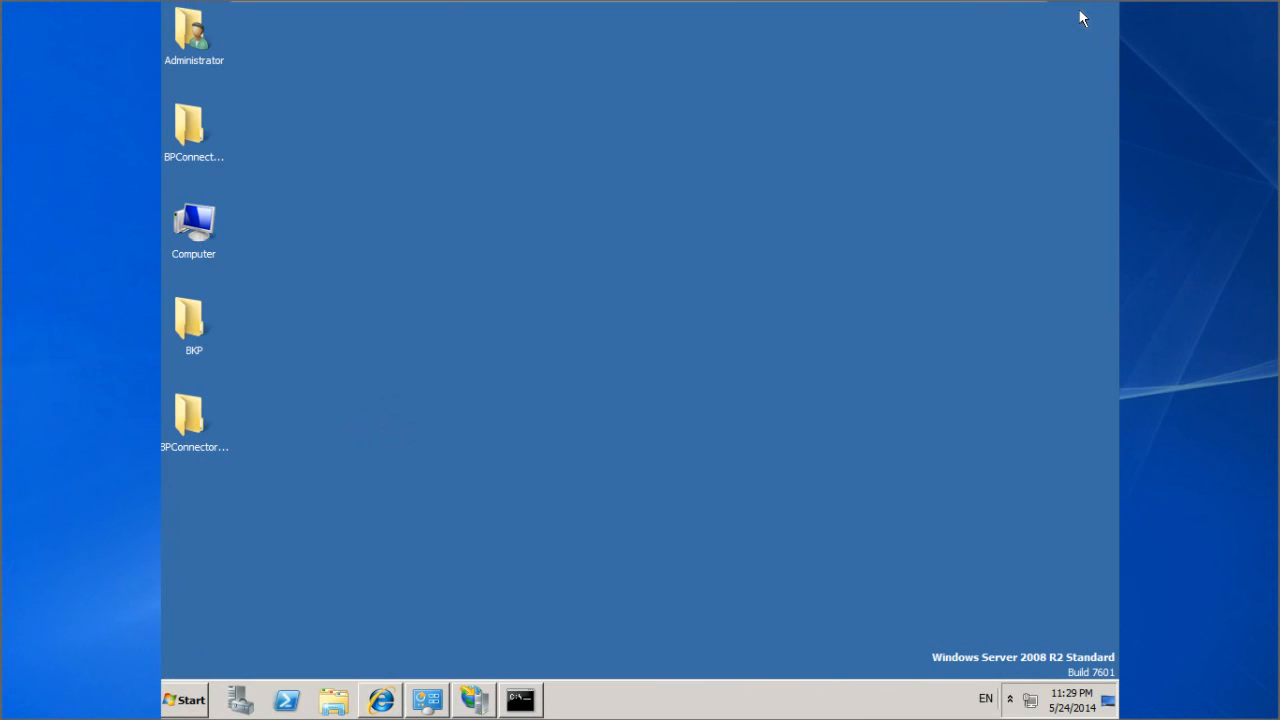
pyautogui.click(184, 700)
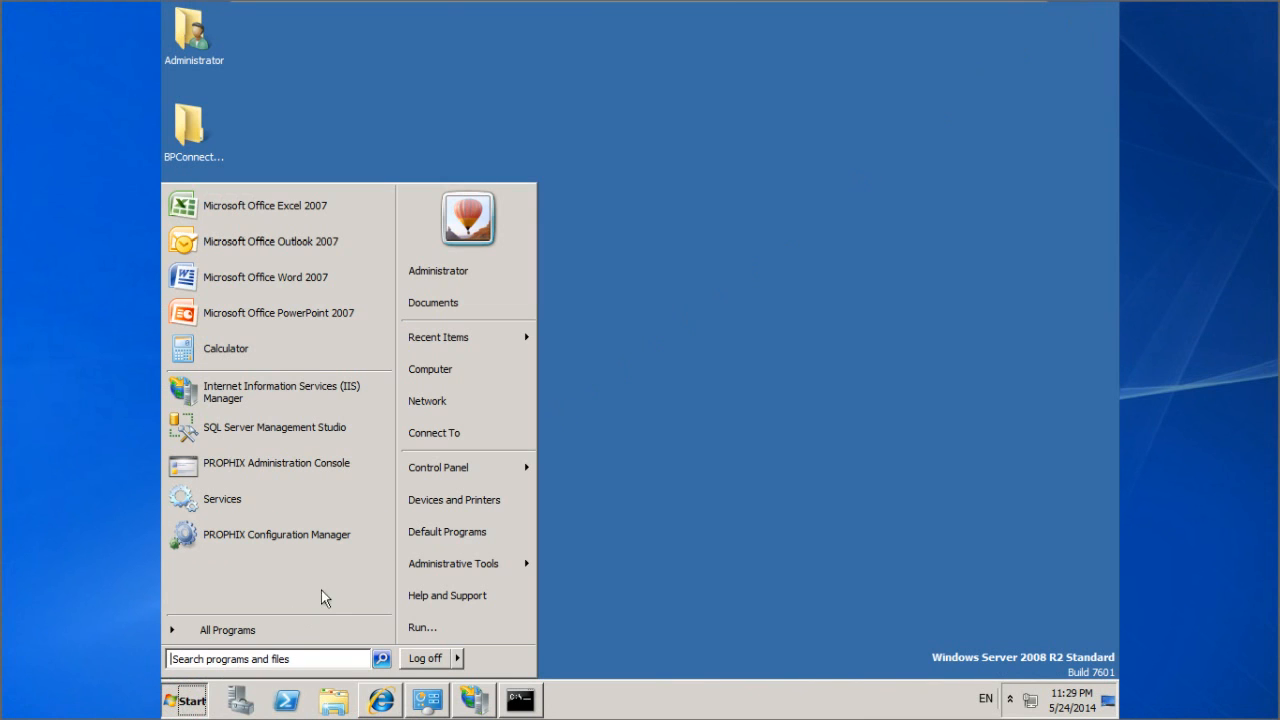
pyautogui.moveTo(492, 471)
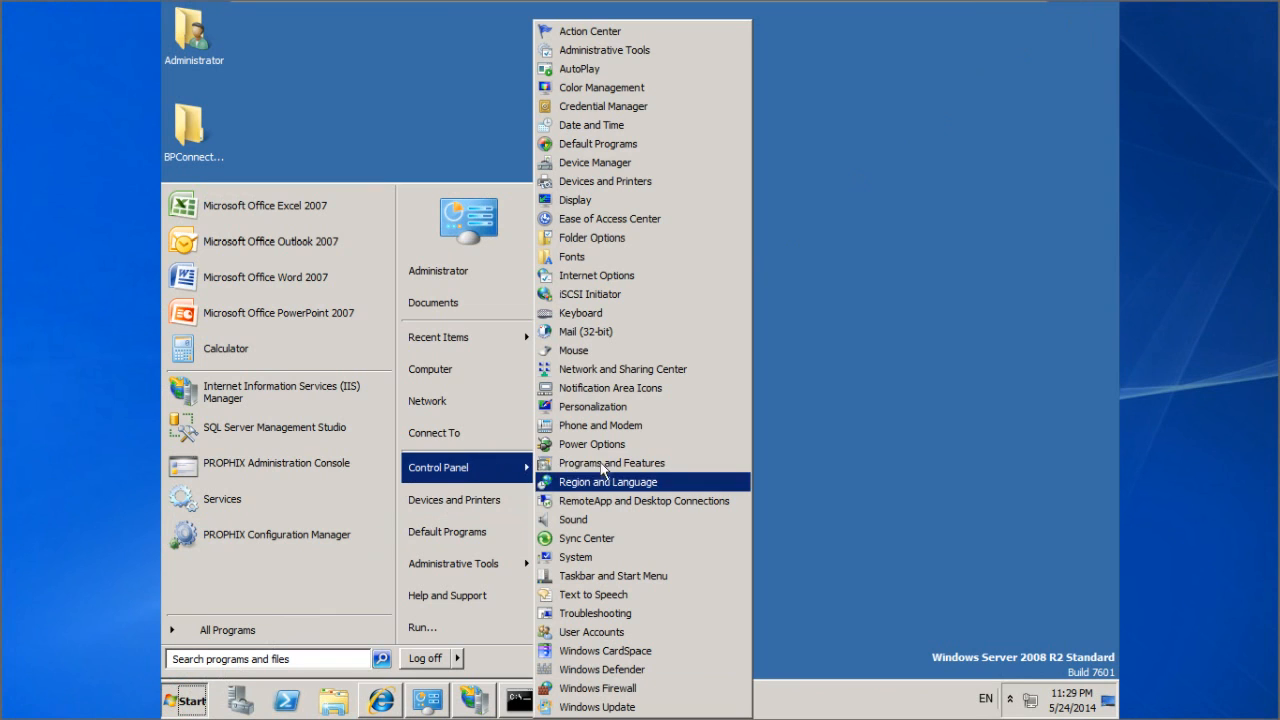
pyautogui.click(640, 465)
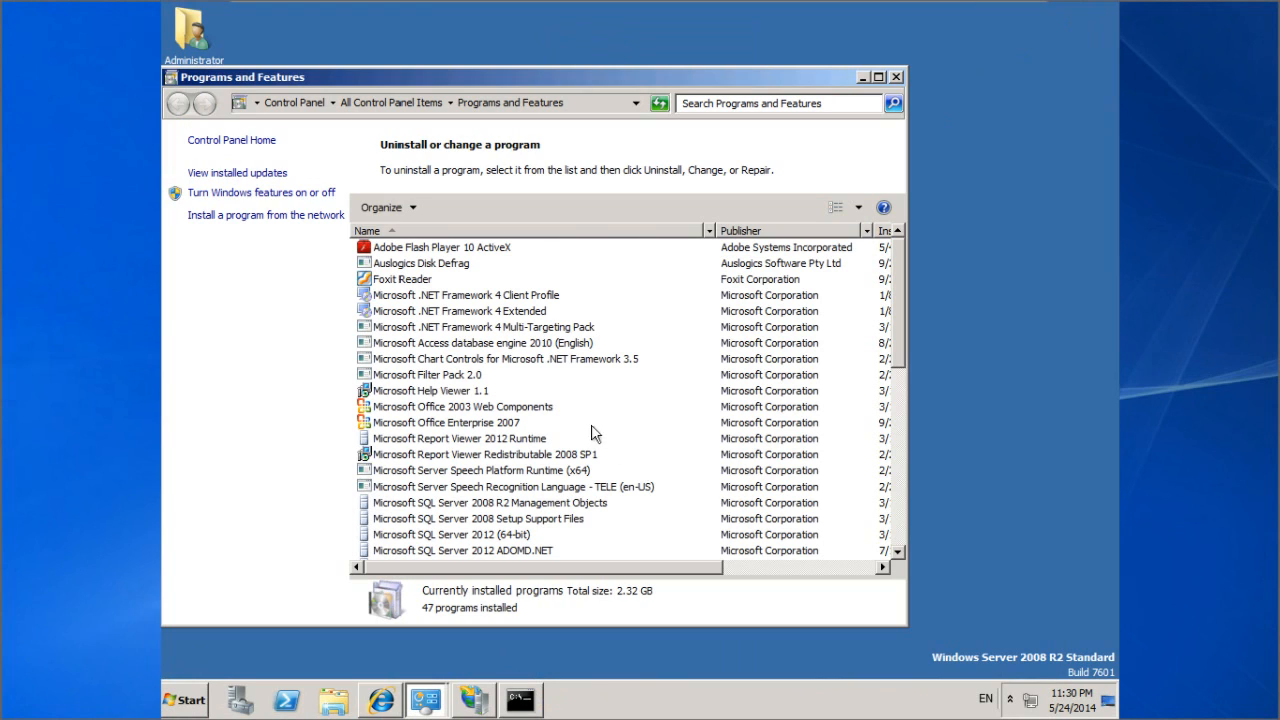
pyautogui.click(456, 330)
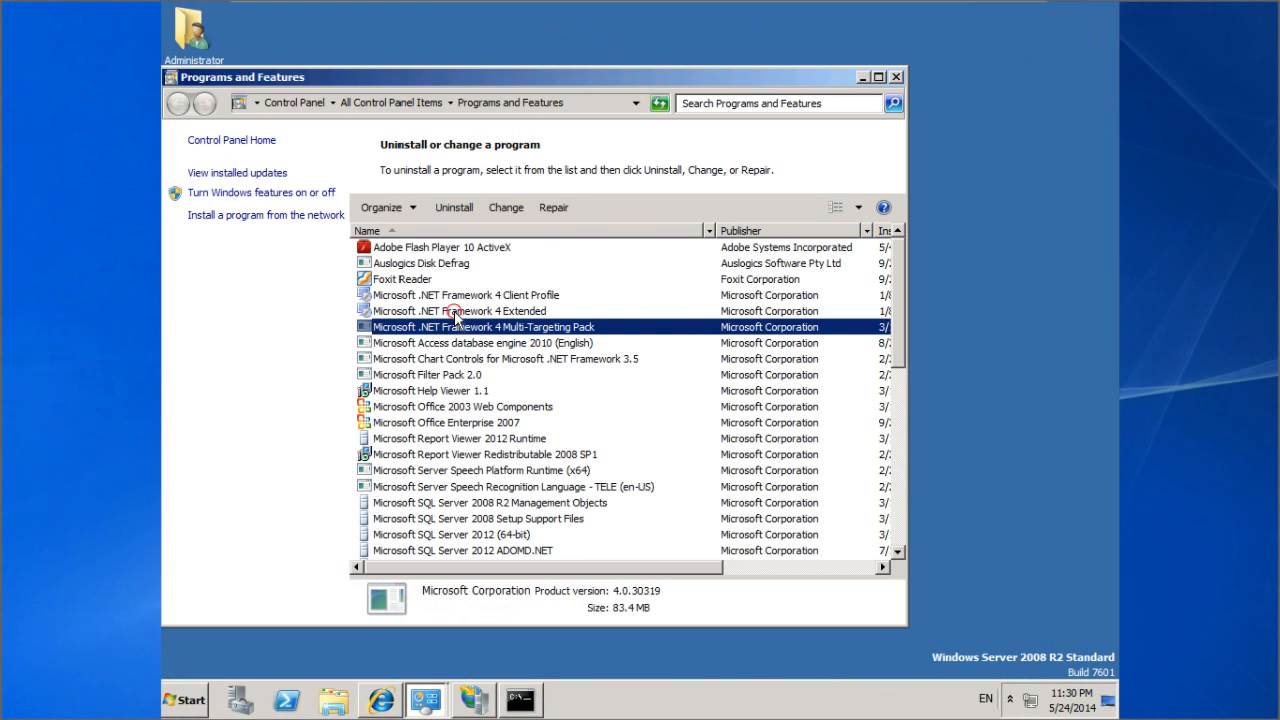
pyautogui.click(458, 314)
pyautogui.click(457, 299)
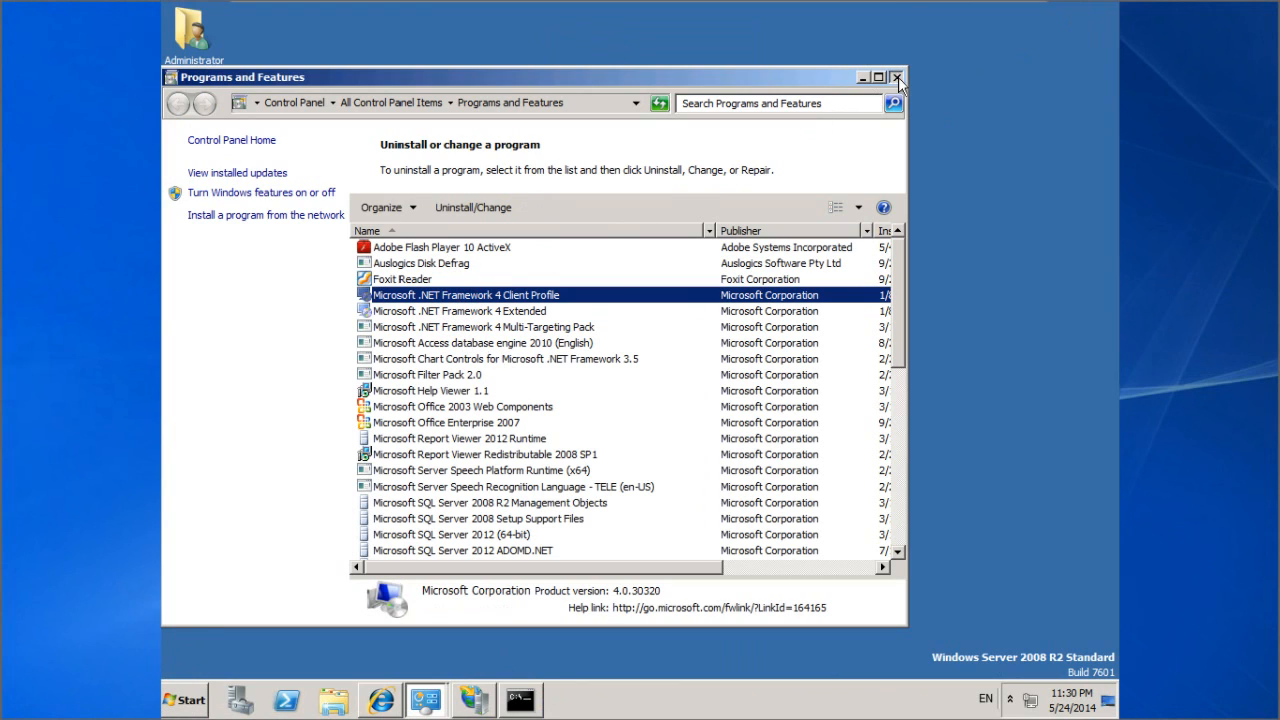
pyautogui.click(898, 77)
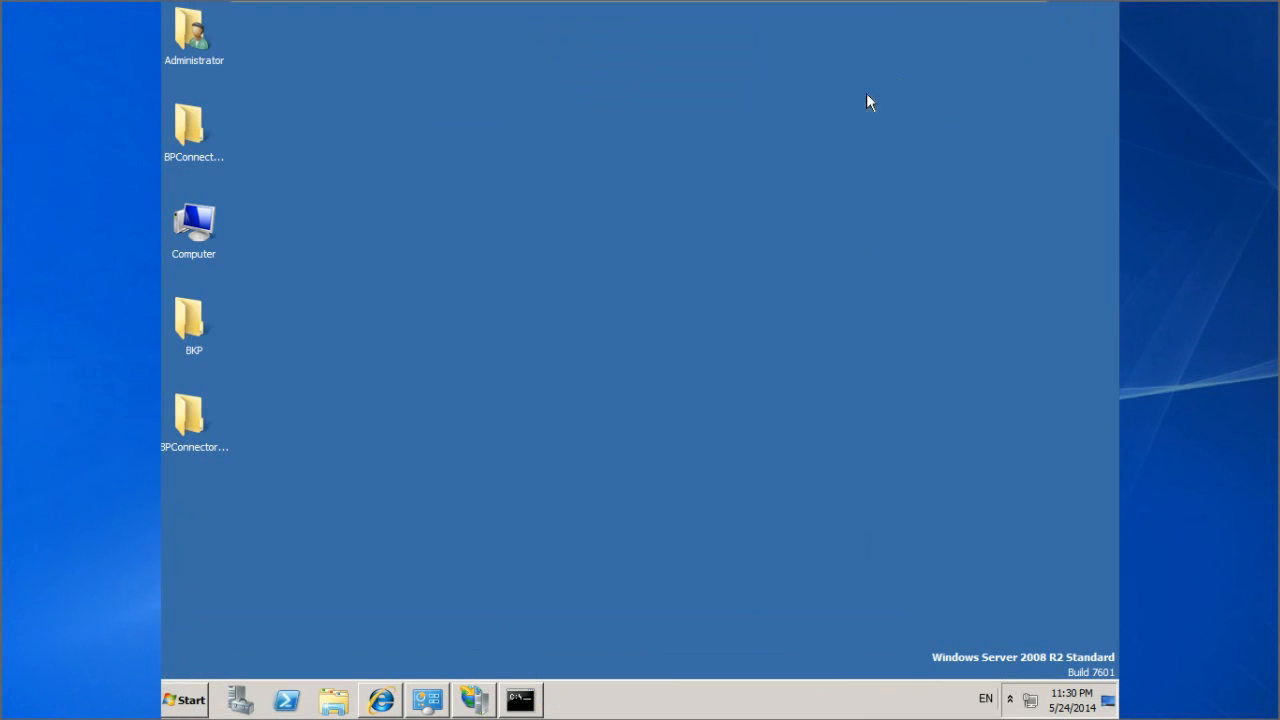
# Step: Browse from the desktop to BPConnector_v13\Install\BP Connector Web Services and launch setup.exe
pyautogui.click(190, 421)
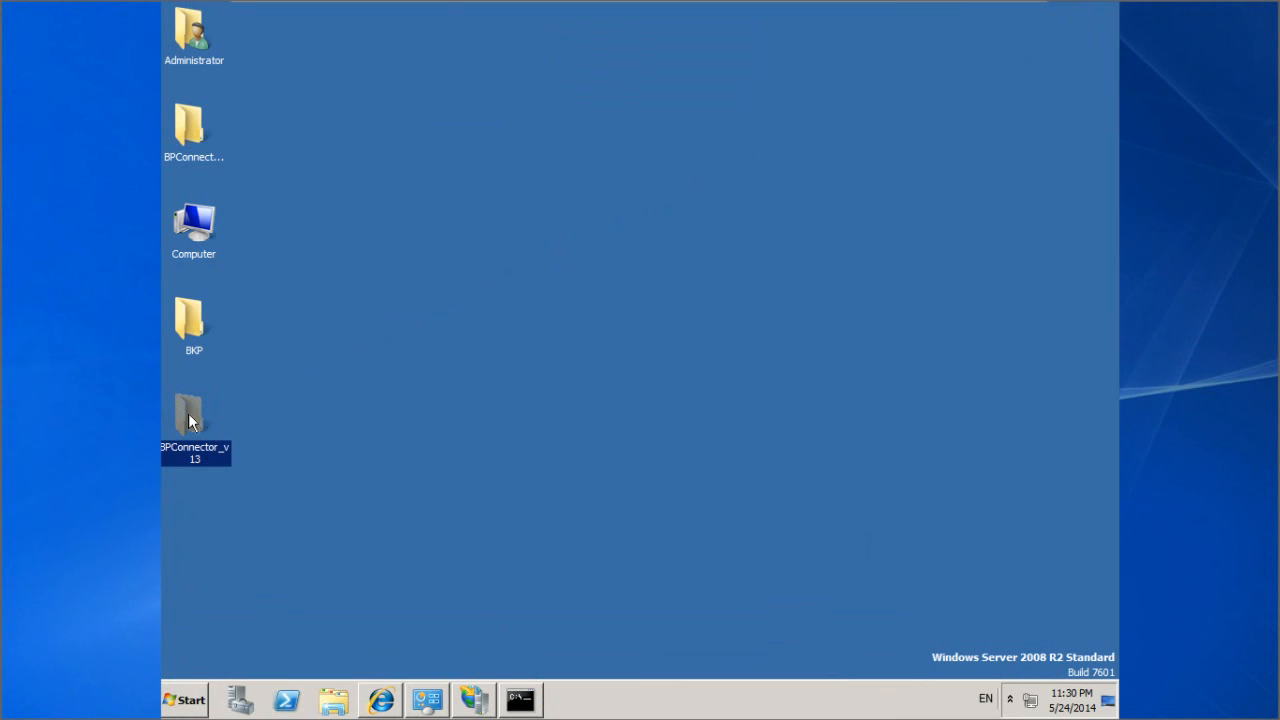
pyautogui.doubleClick(190, 421)
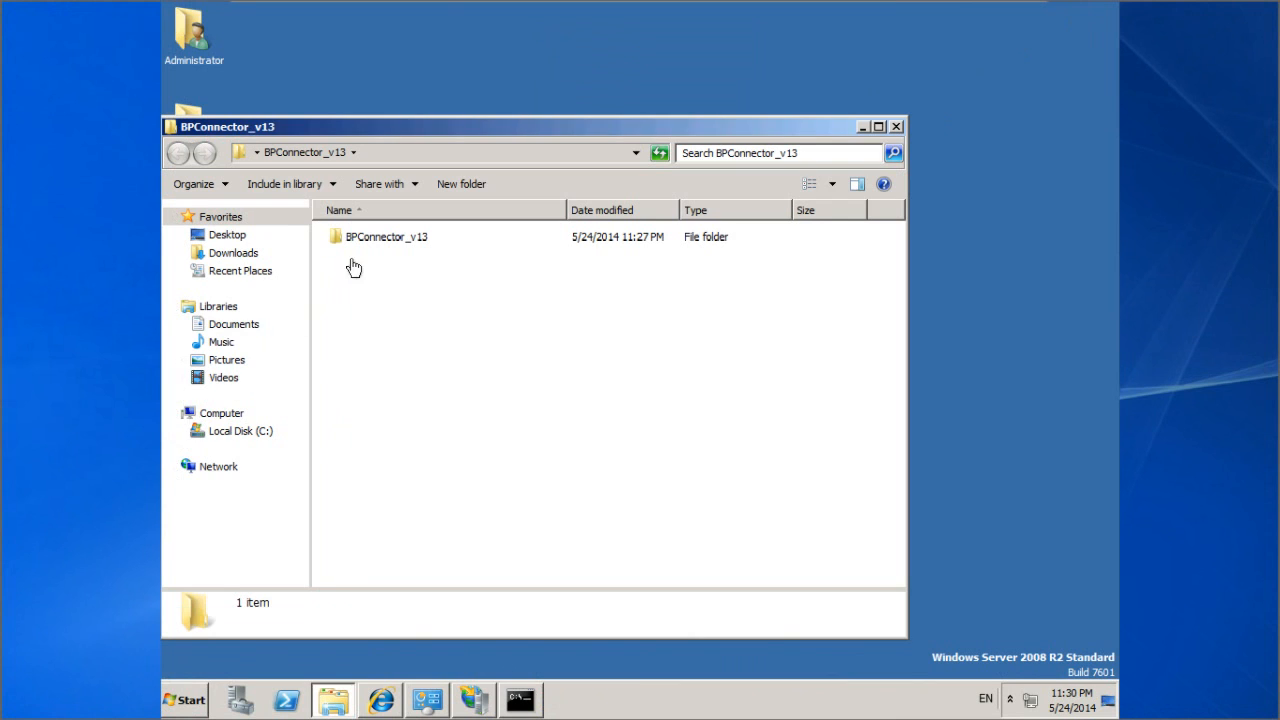
pyautogui.doubleClick(376, 240)
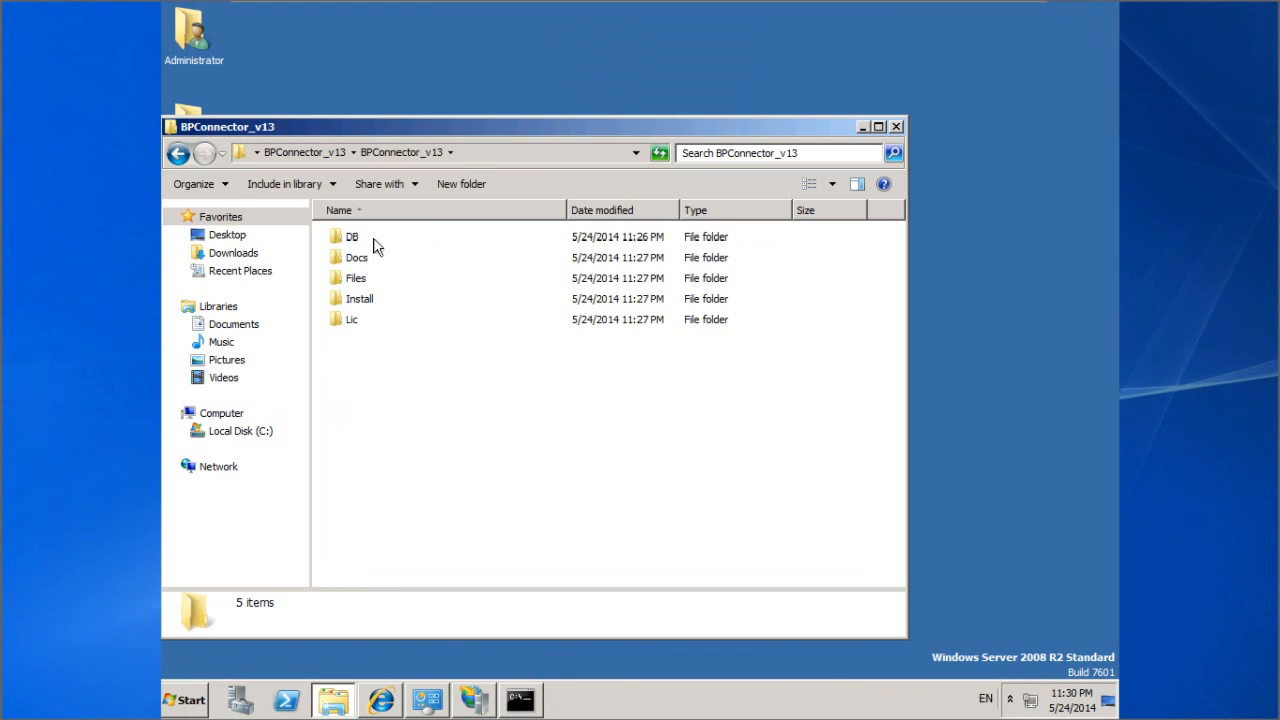
pyautogui.doubleClick(371, 300)
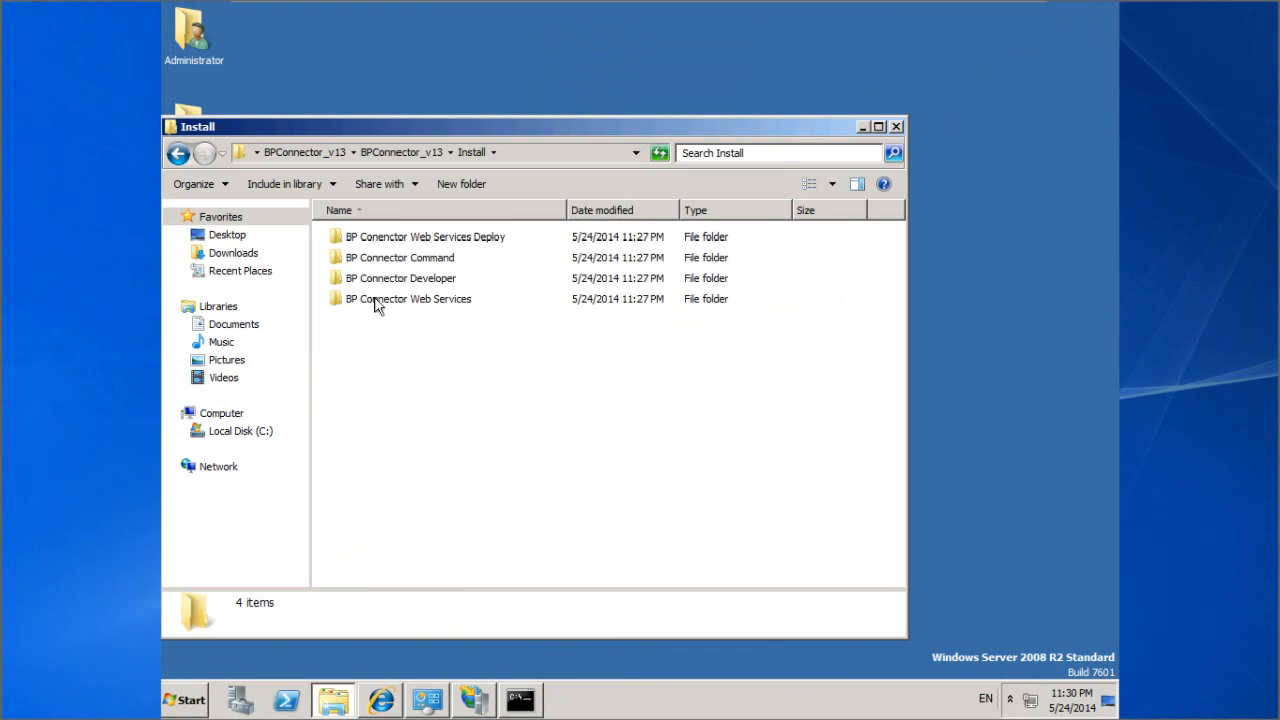
pyautogui.doubleClick(372, 300)
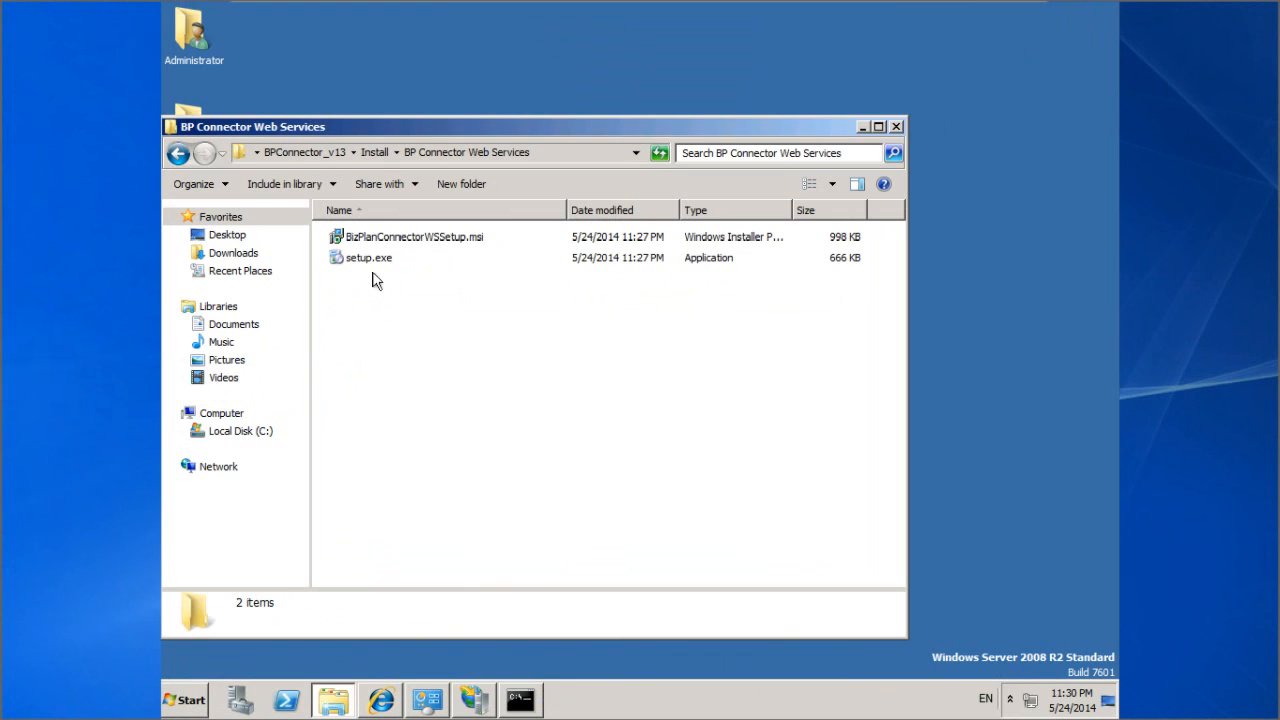
pyautogui.doubleClick(370, 259)
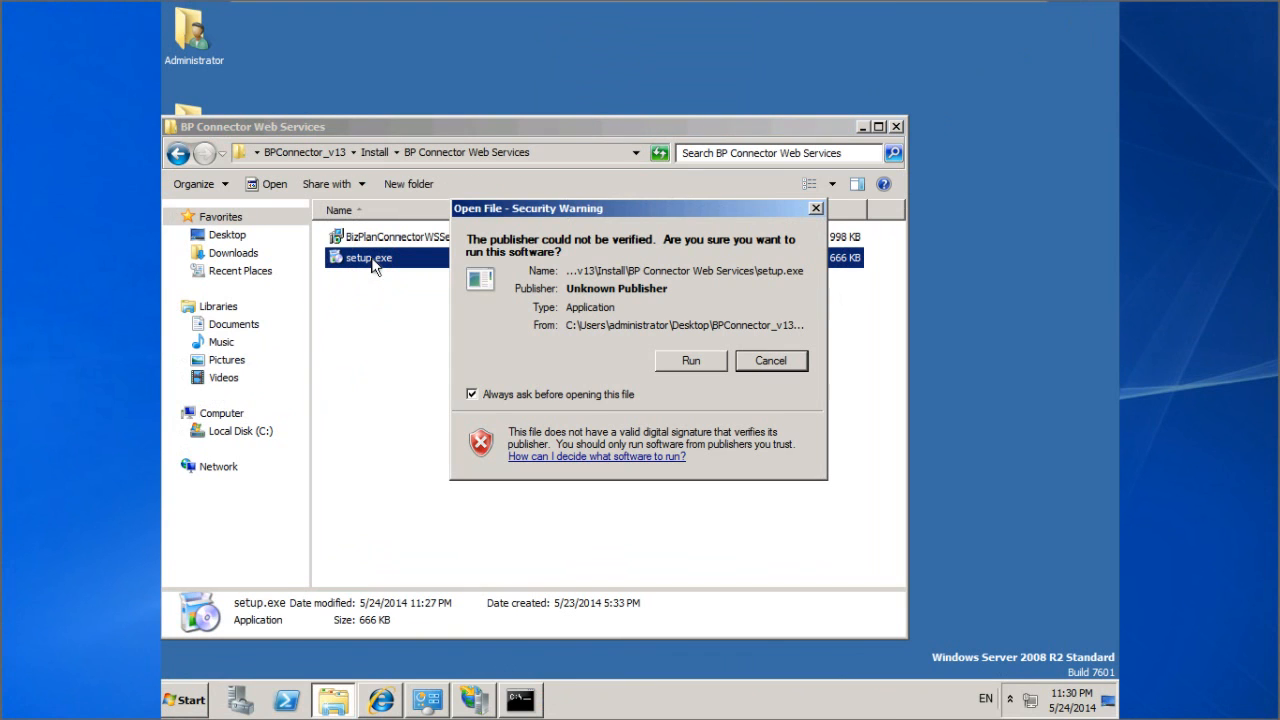
# Step: Install Biz & Plan Web Service to Default Web Site with DefaultAppPool, then close the installer folder
pyautogui.click(686, 361)
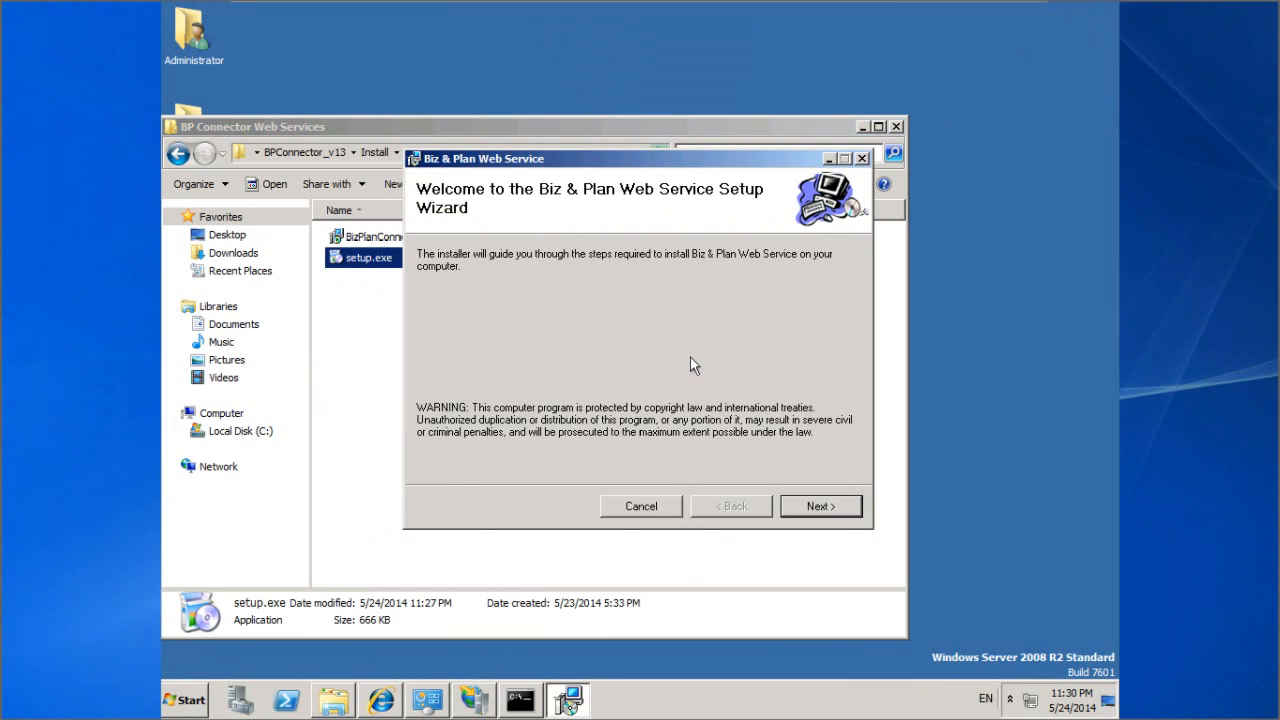
pyautogui.click(812, 505)
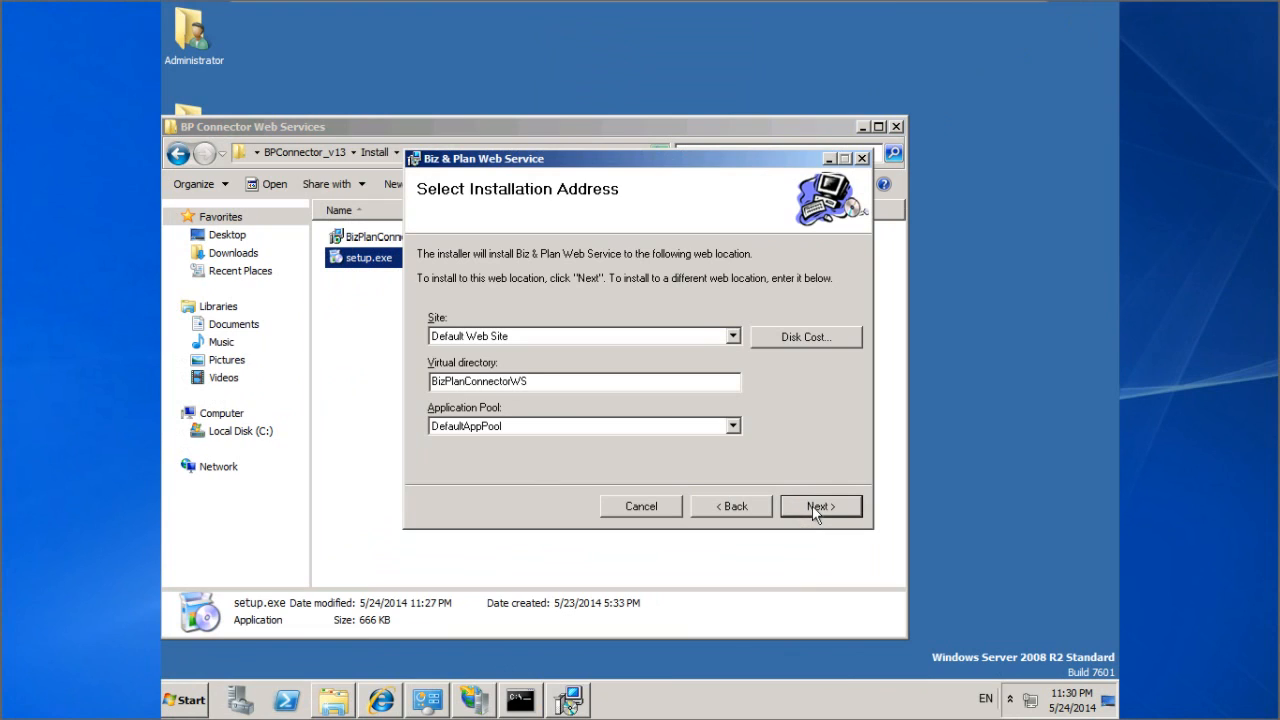
pyautogui.click(812, 505)
pyautogui.click(812, 505)
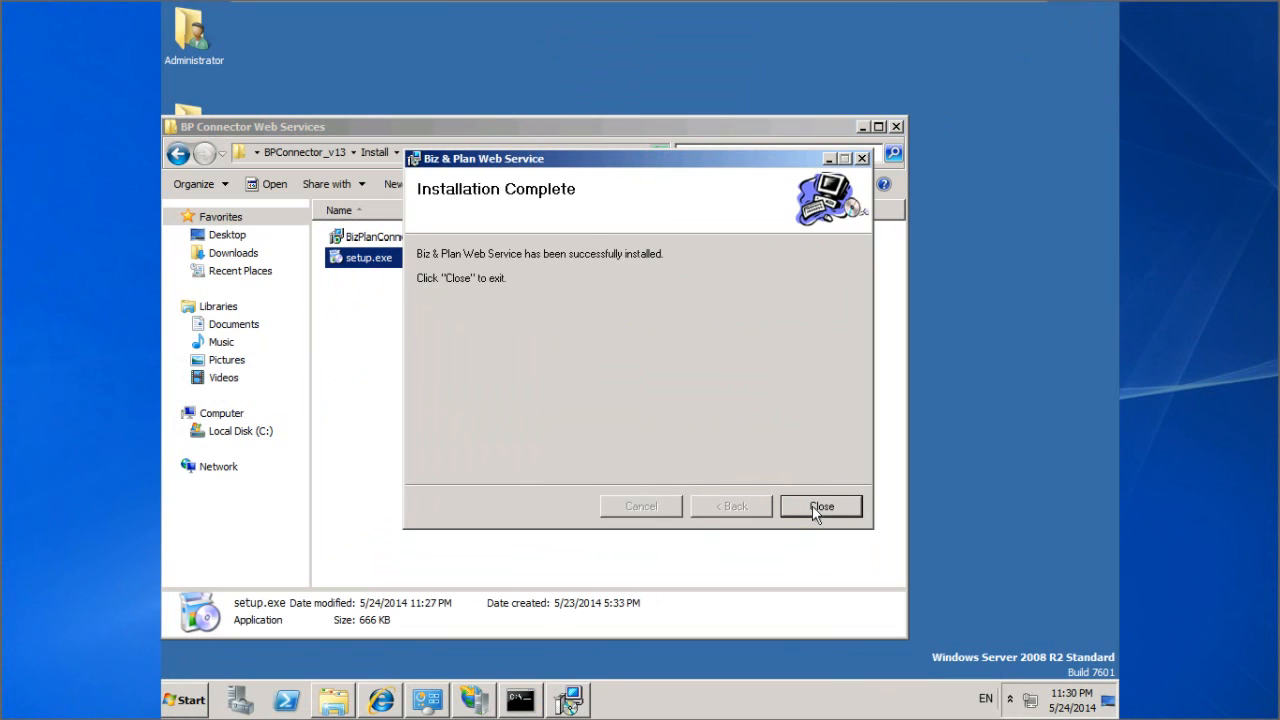
pyautogui.click(818, 507)
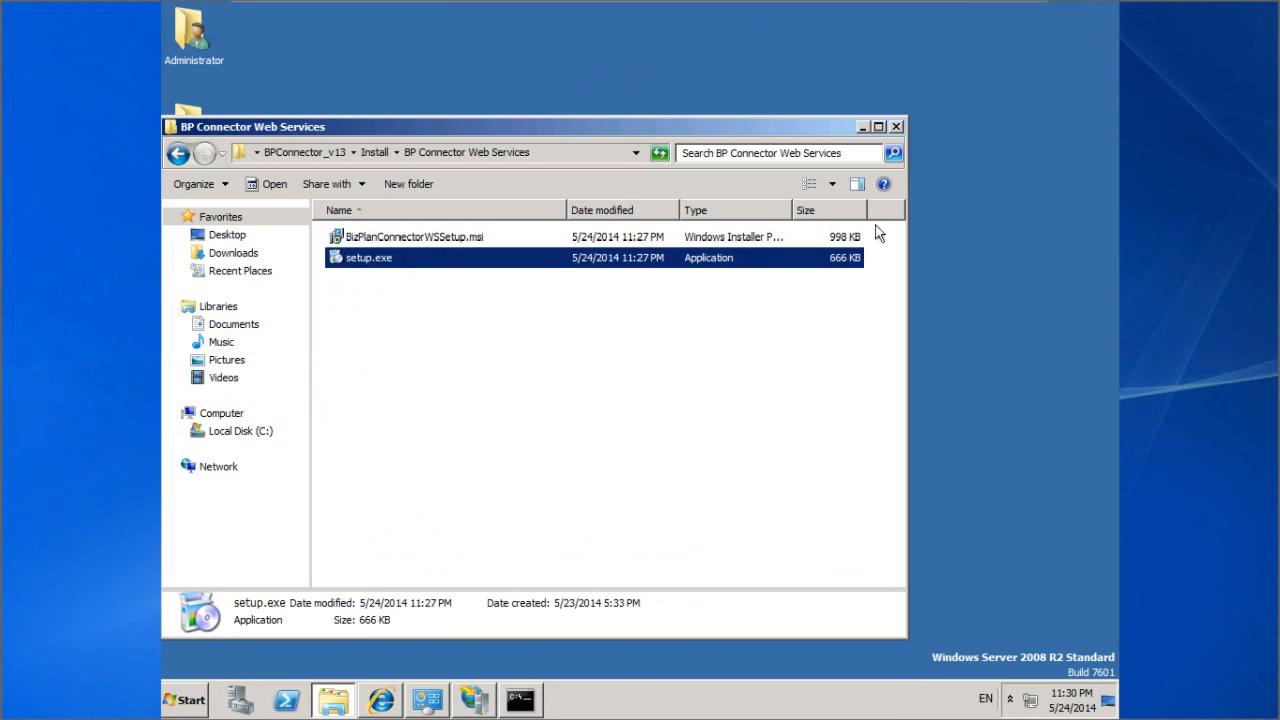
pyautogui.click(896, 127)
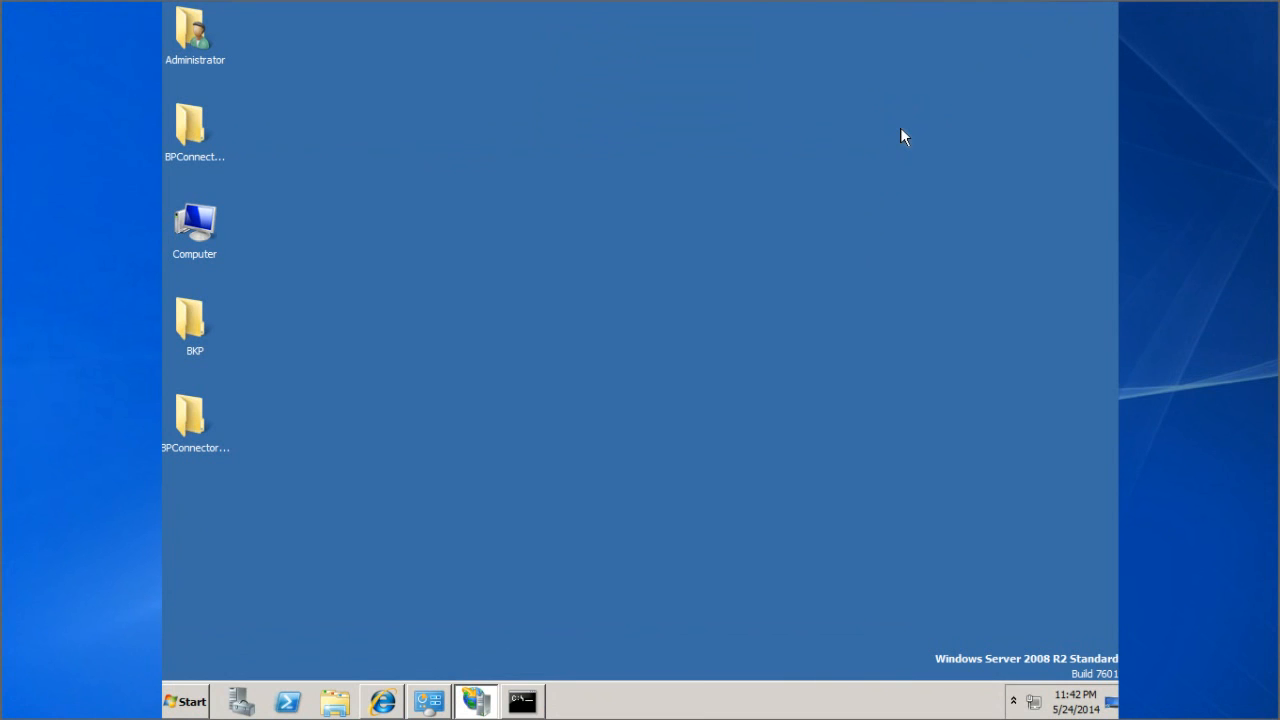
# Step: Launch IIS Manager from Administrative Tools and show PROPHIX10SVR's Application Pools list
pyautogui.click(192, 701)
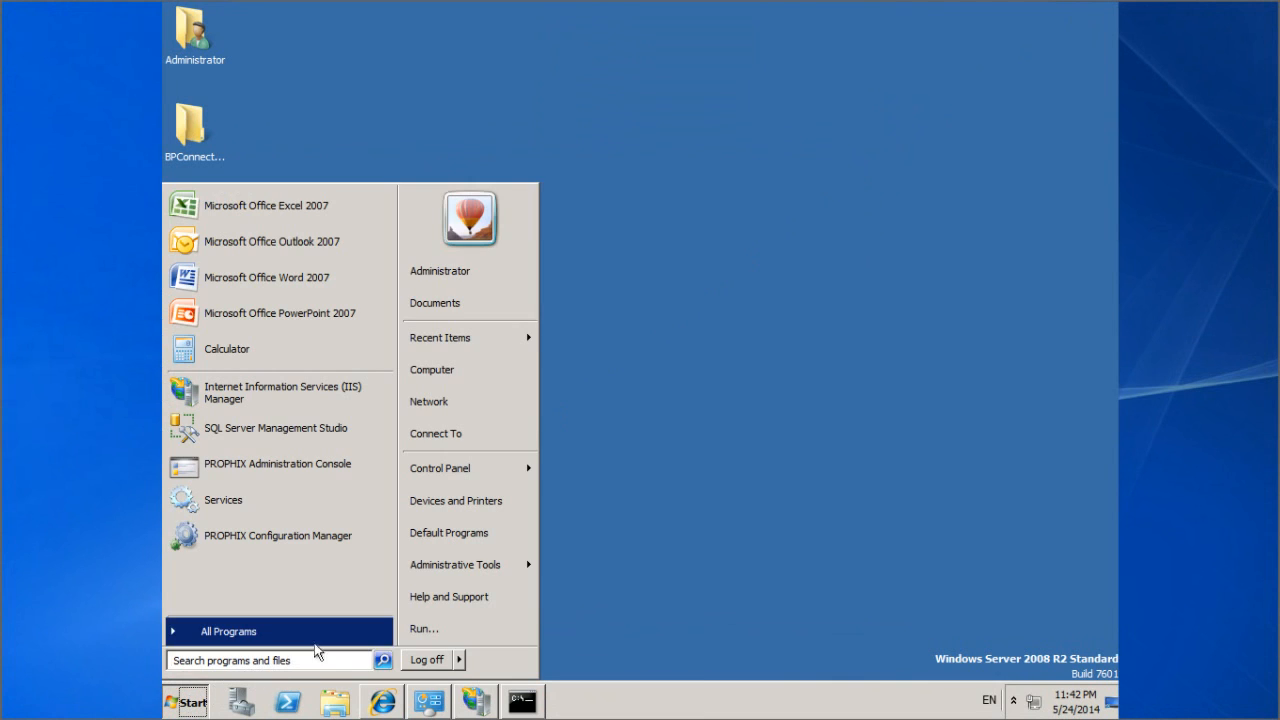
pyautogui.moveTo(501, 565)
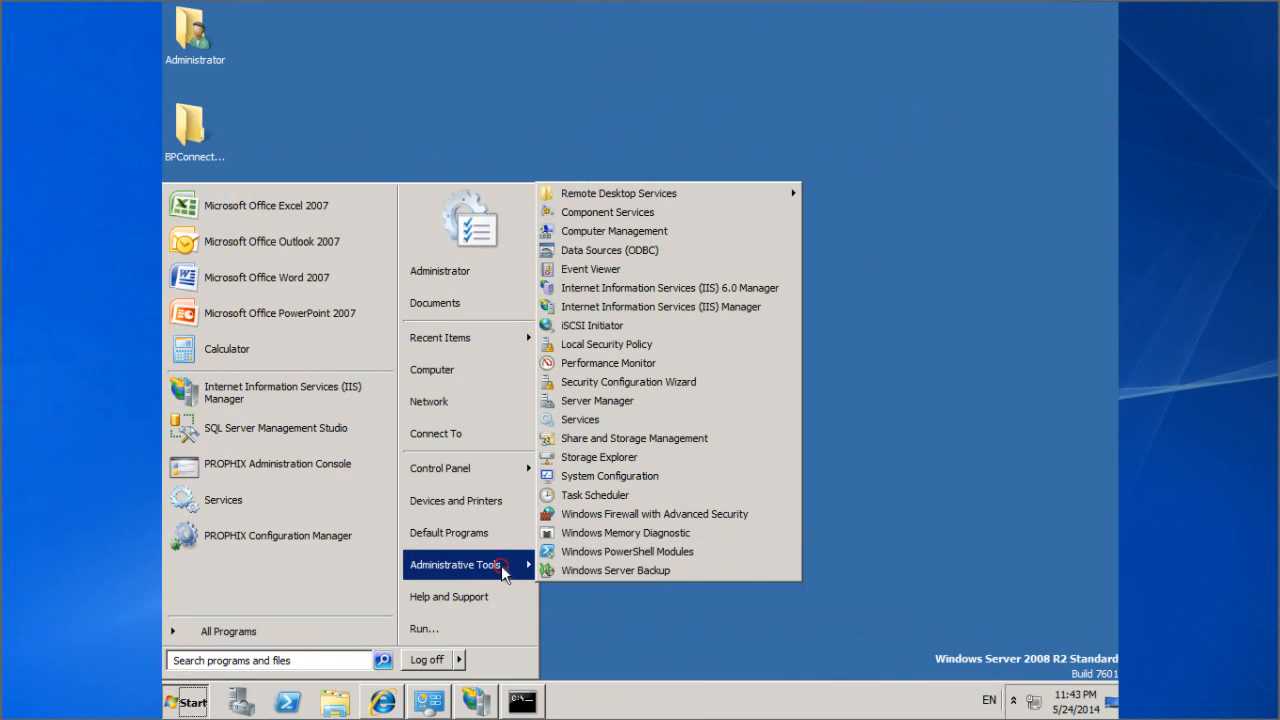
pyautogui.click(739, 307)
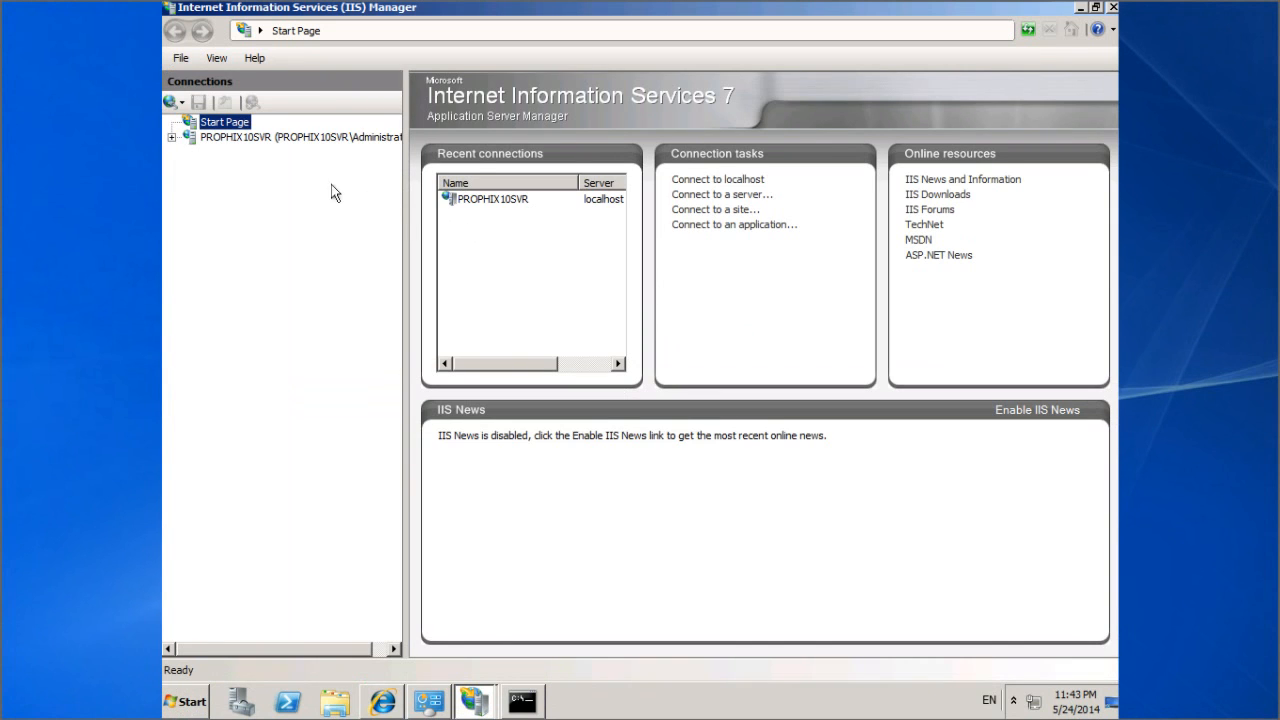
pyautogui.click(173, 138)
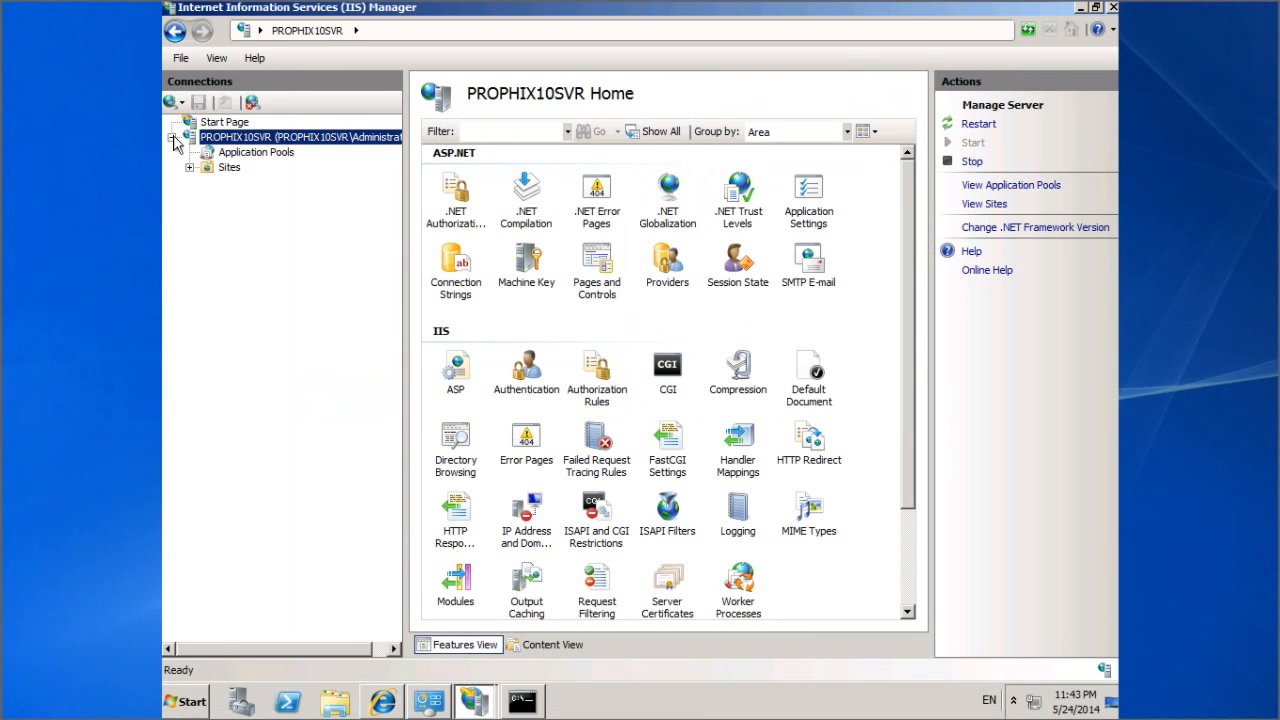
pyautogui.click(246, 156)
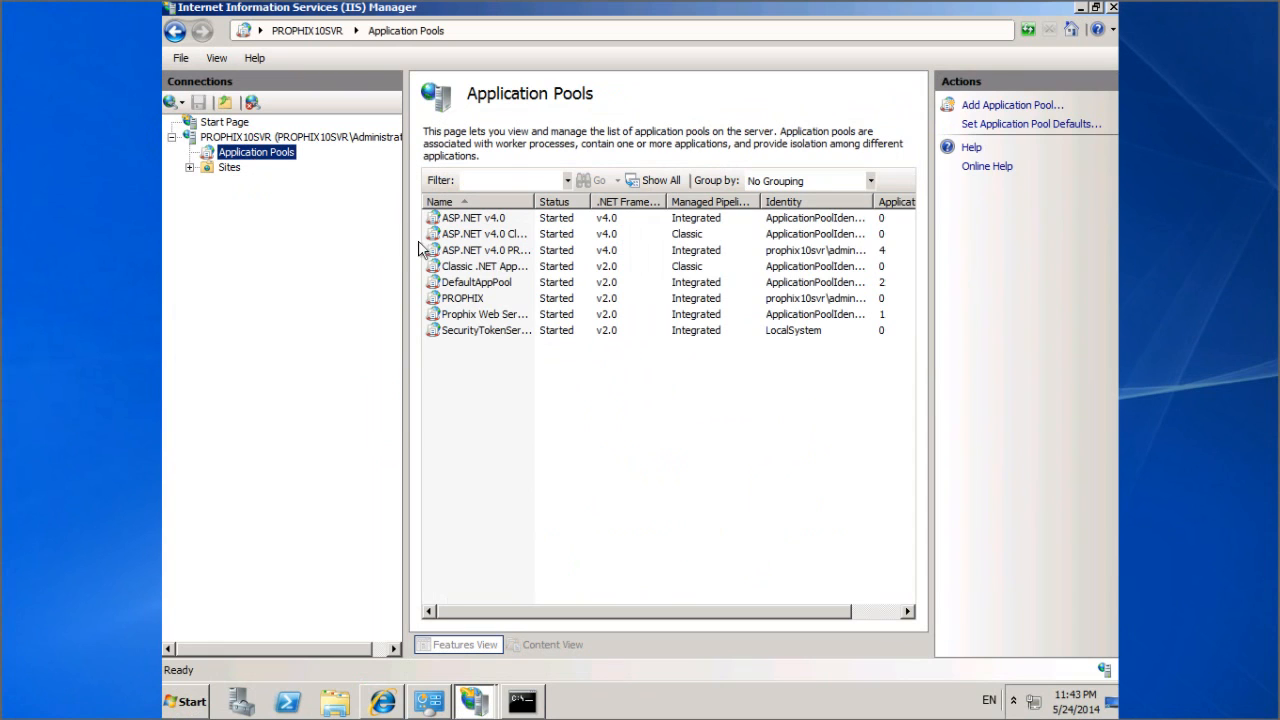
pyautogui.click(490, 285)
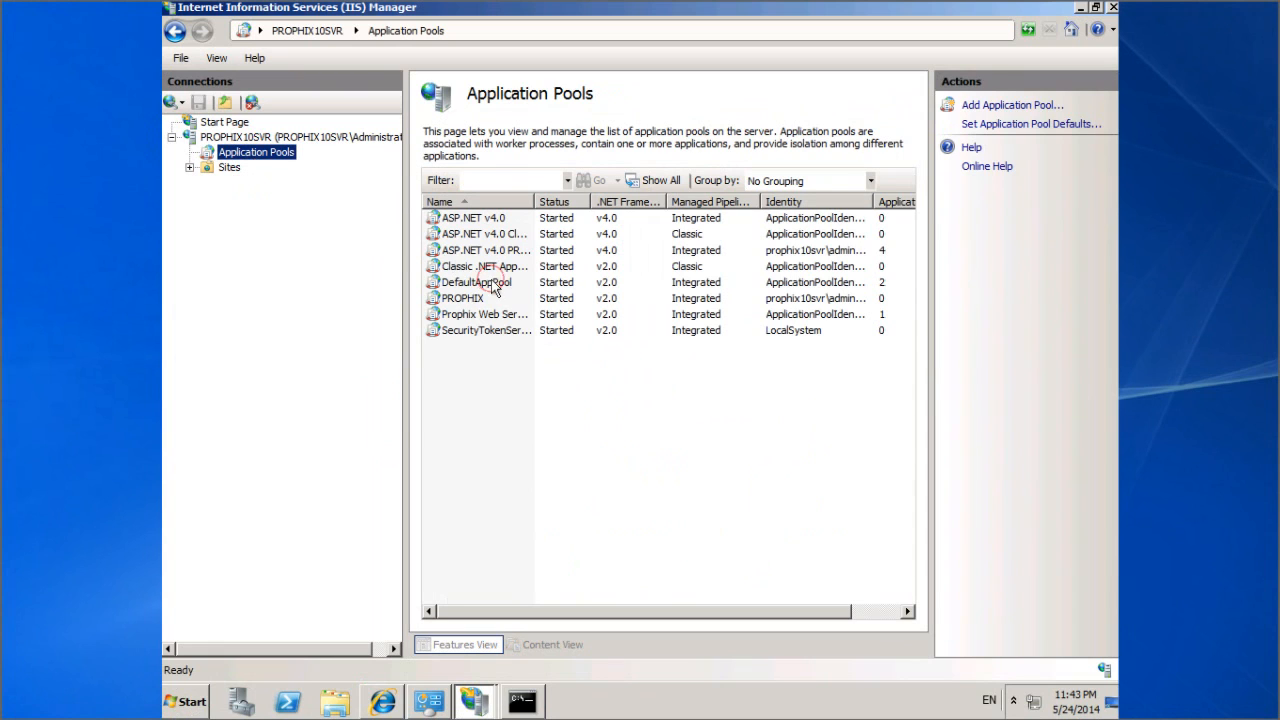
pyautogui.doubleClick(629, 284)
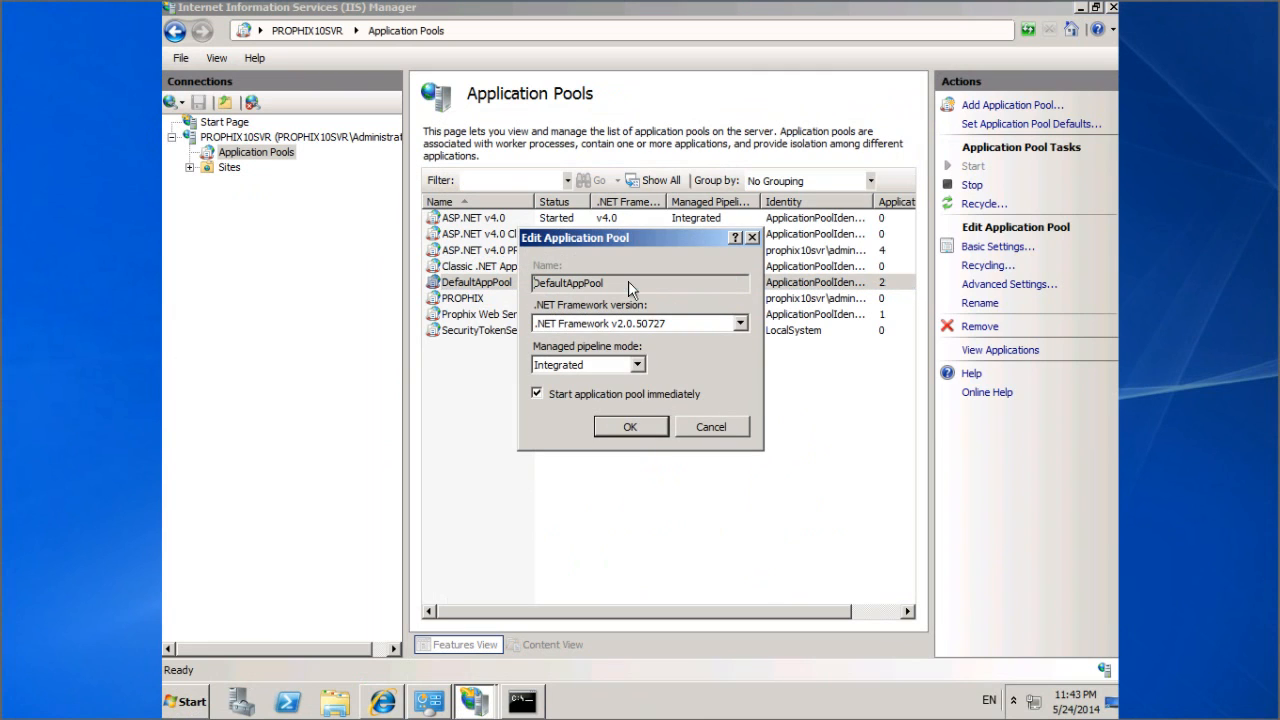
pyautogui.click(740, 324)
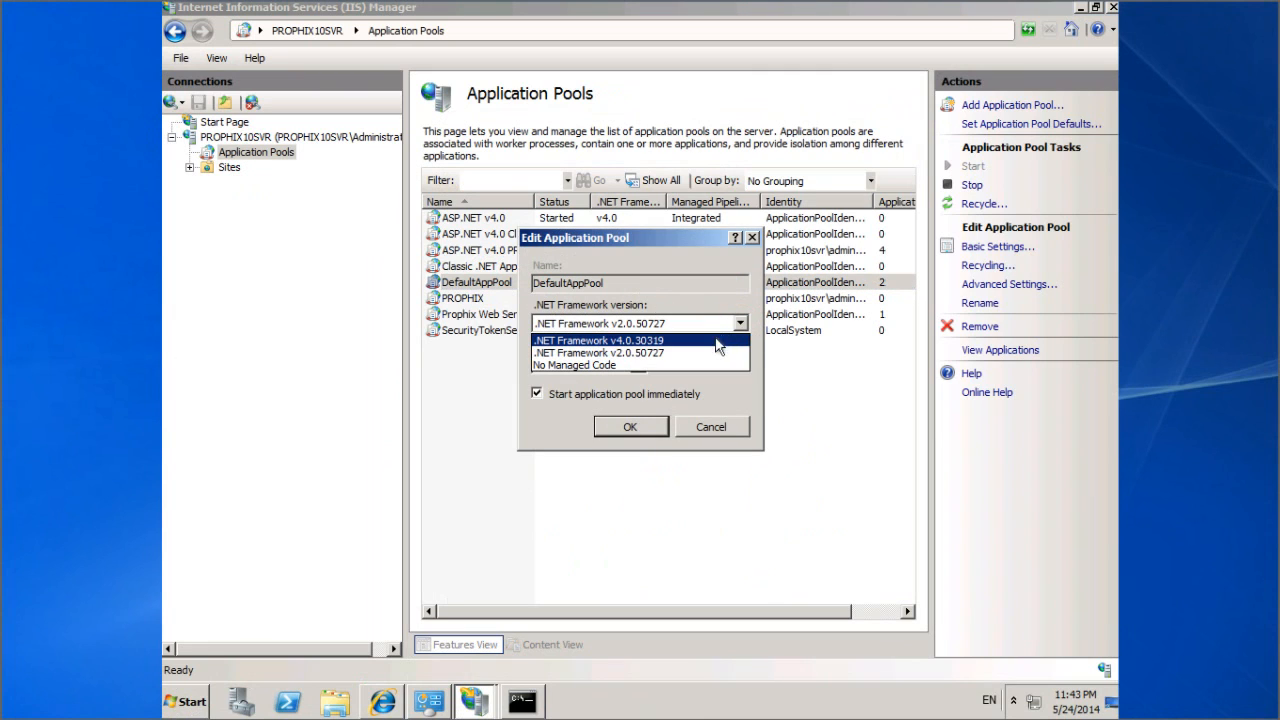
pyautogui.click(698, 341)
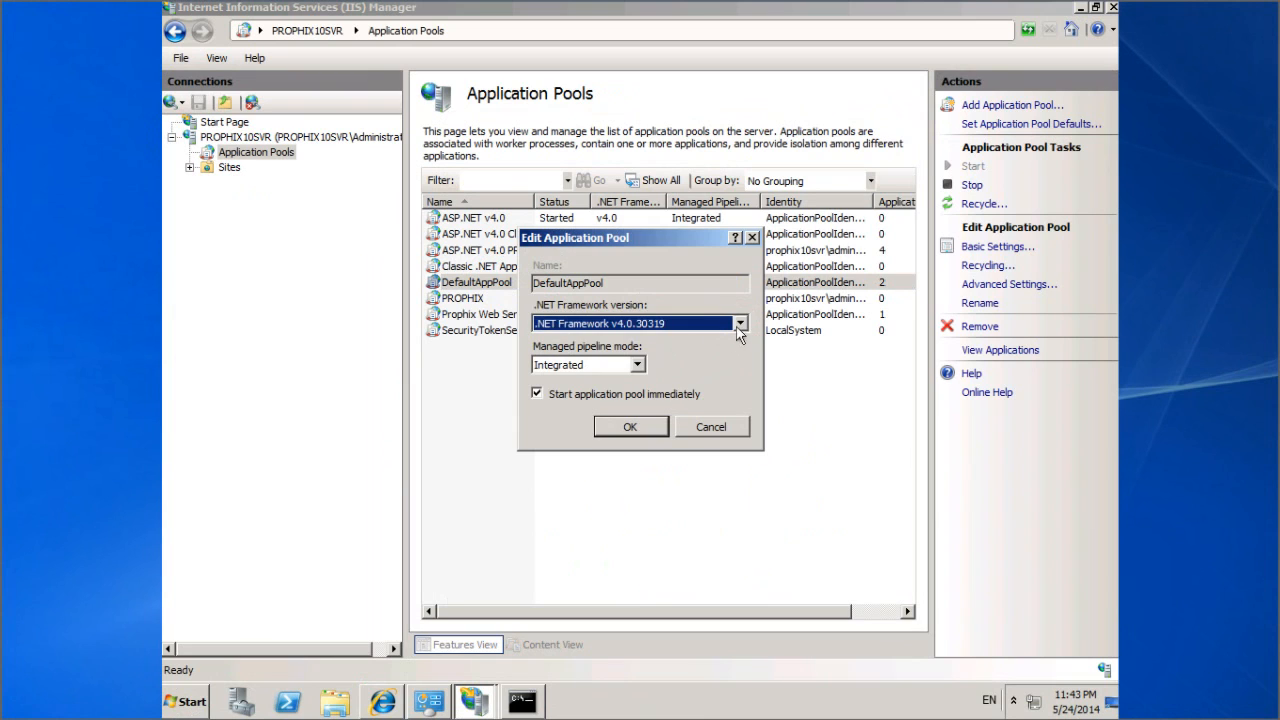
pyautogui.click(740, 324)
pyautogui.click(698, 350)
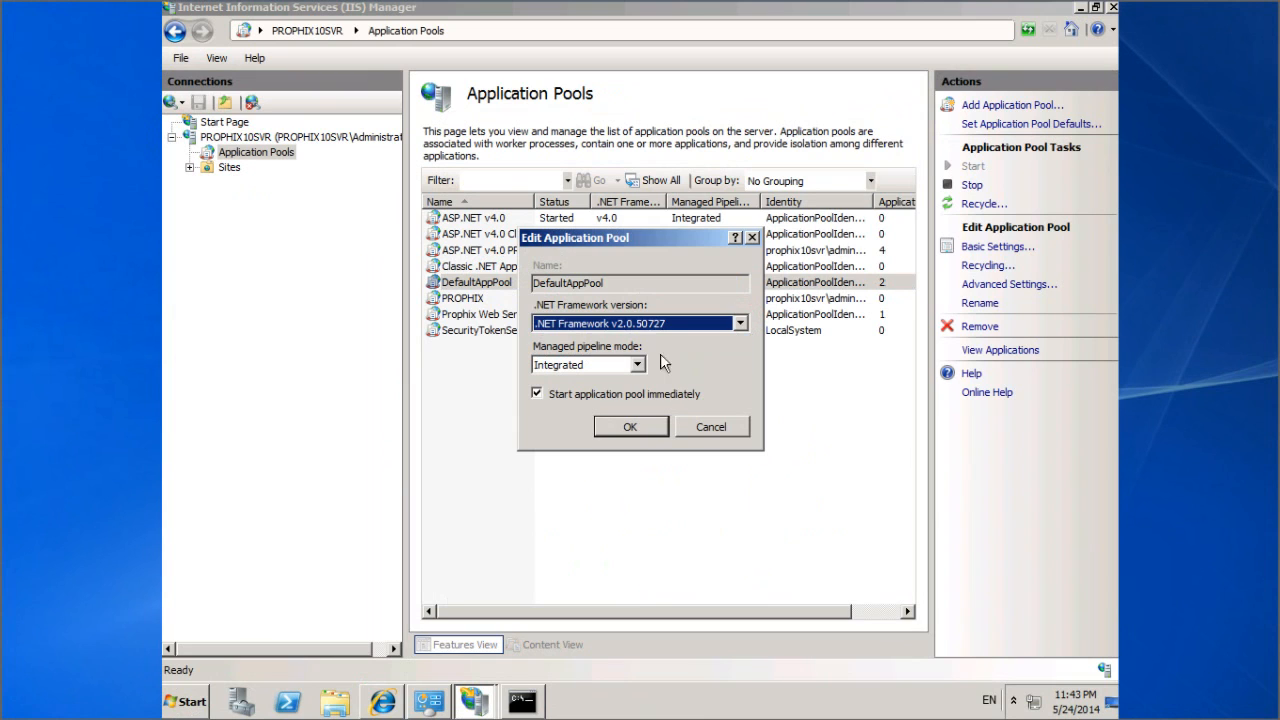
pyautogui.click(630, 427)
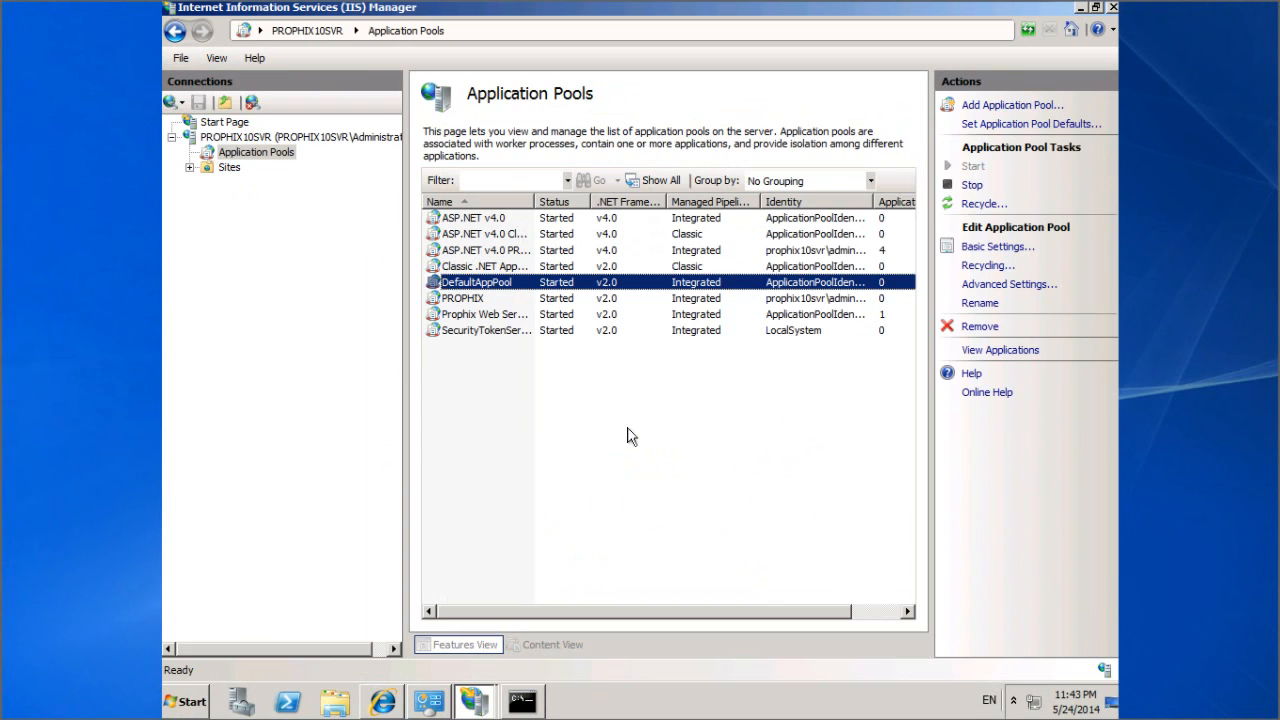
# Step: Restart Default Web Site under Sites in IIS Manager, then minimize the manager
pyautogui.click(190, 168)
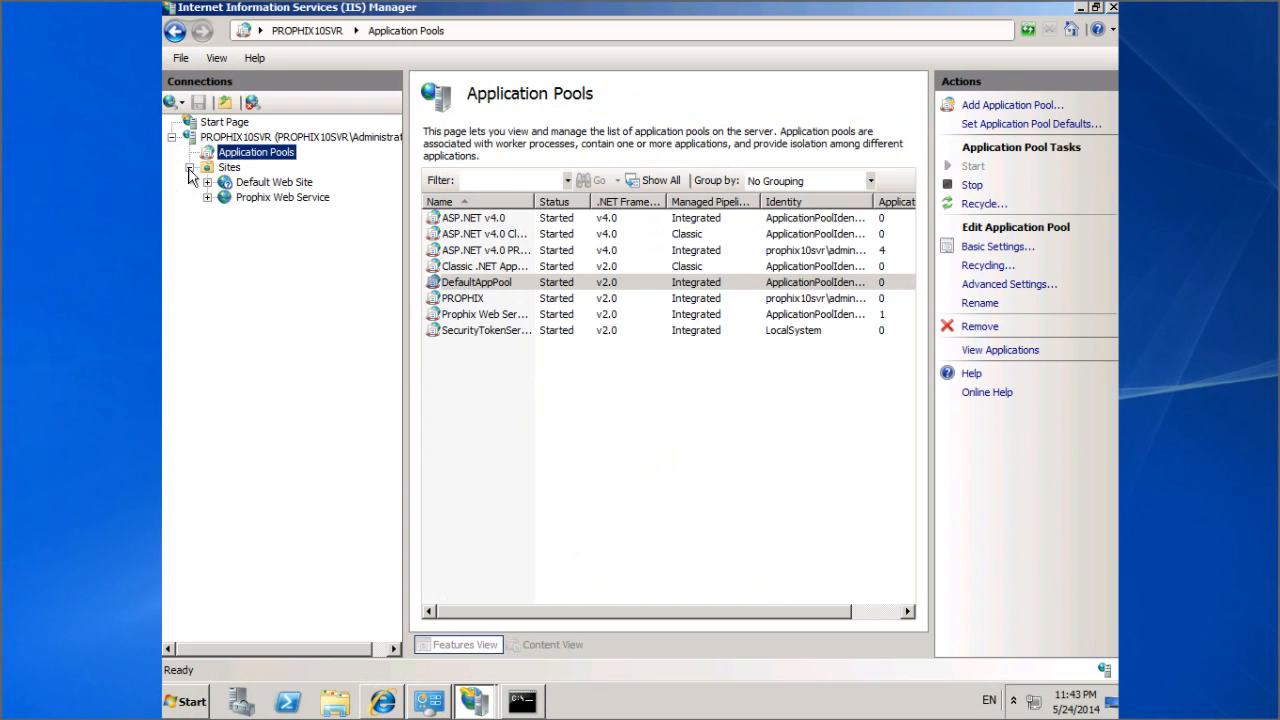
pyautogui.click(253, 184)
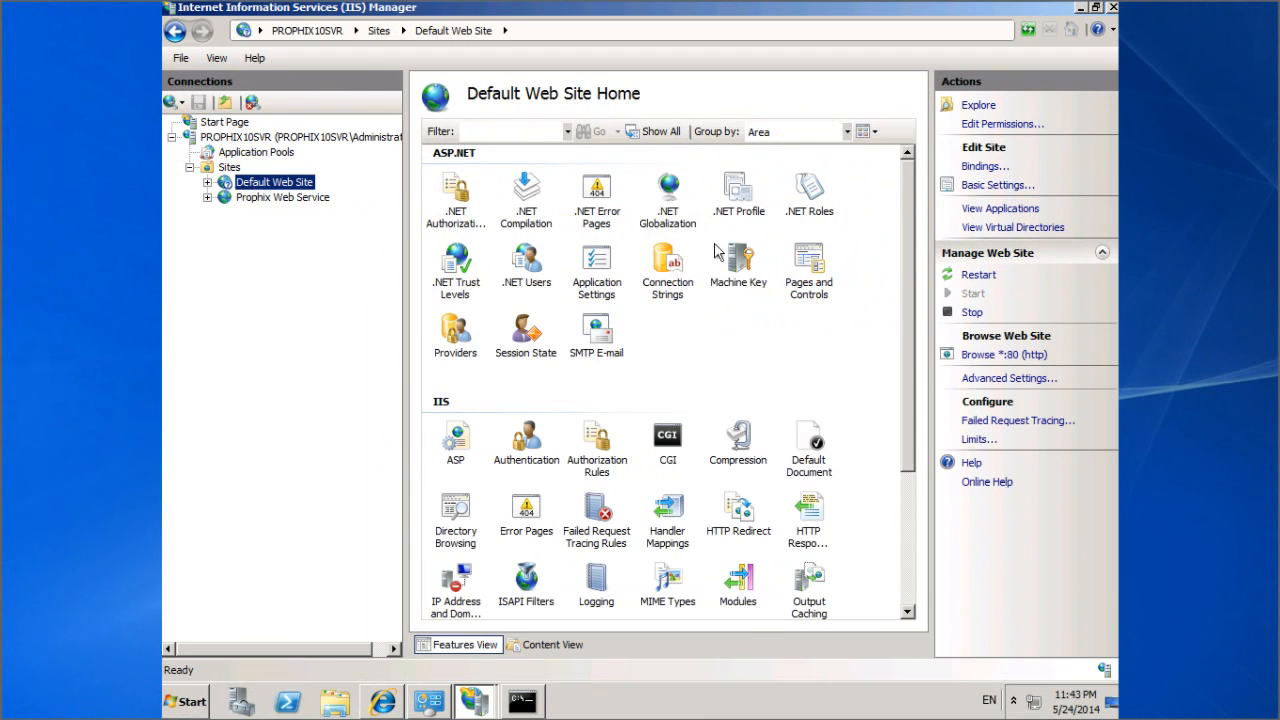
pyautogui.click(976, 276)
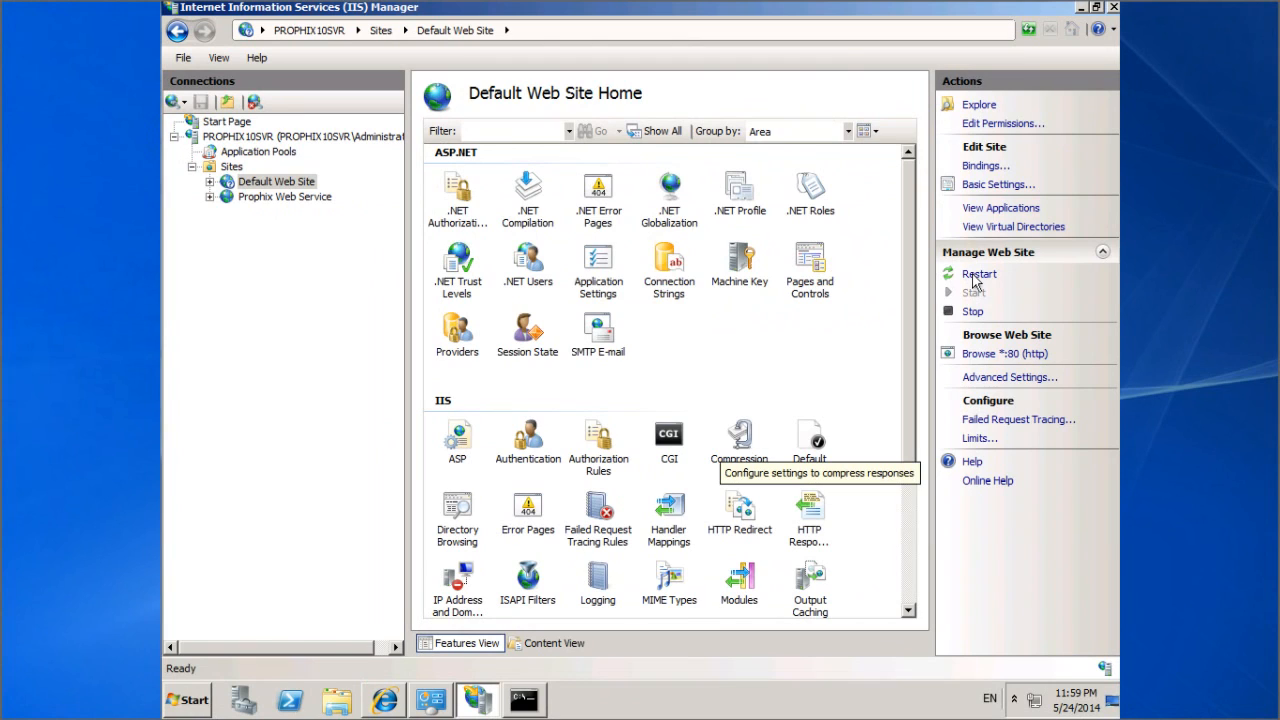
pyautogui.click(1081, 8)
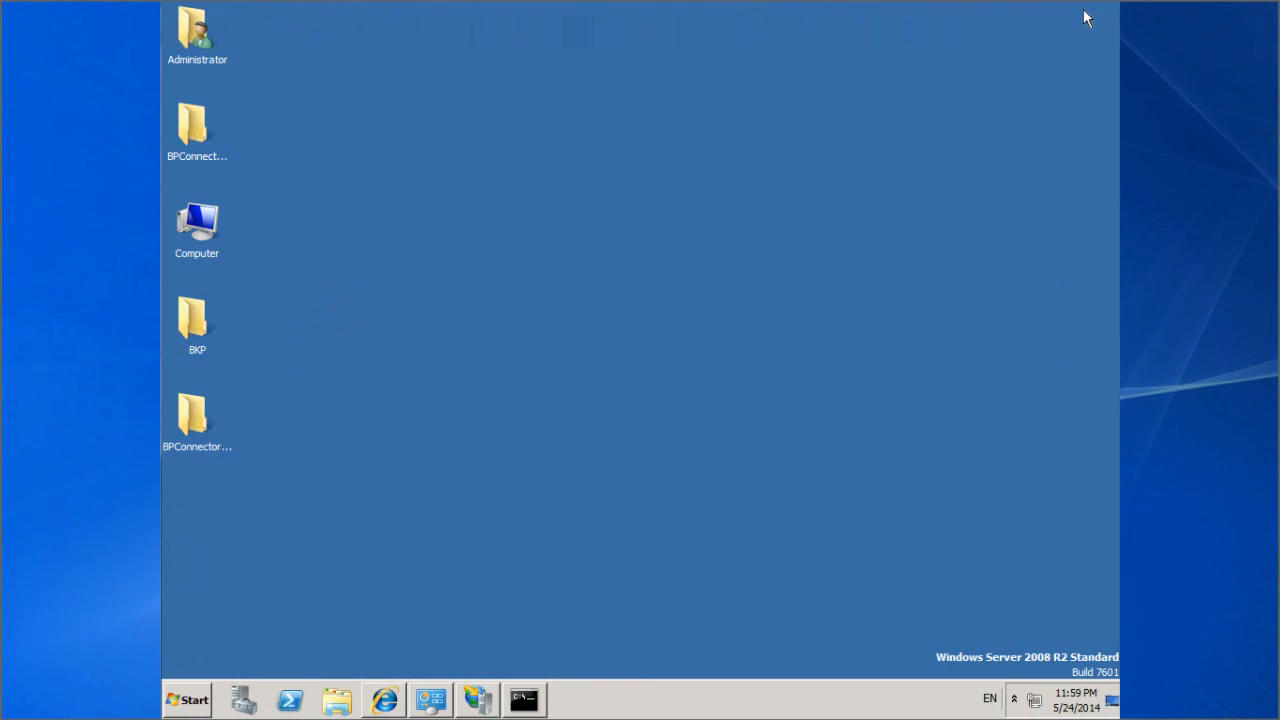
pyautogui.click(385, 700)
pyautogui.click(554, 72)
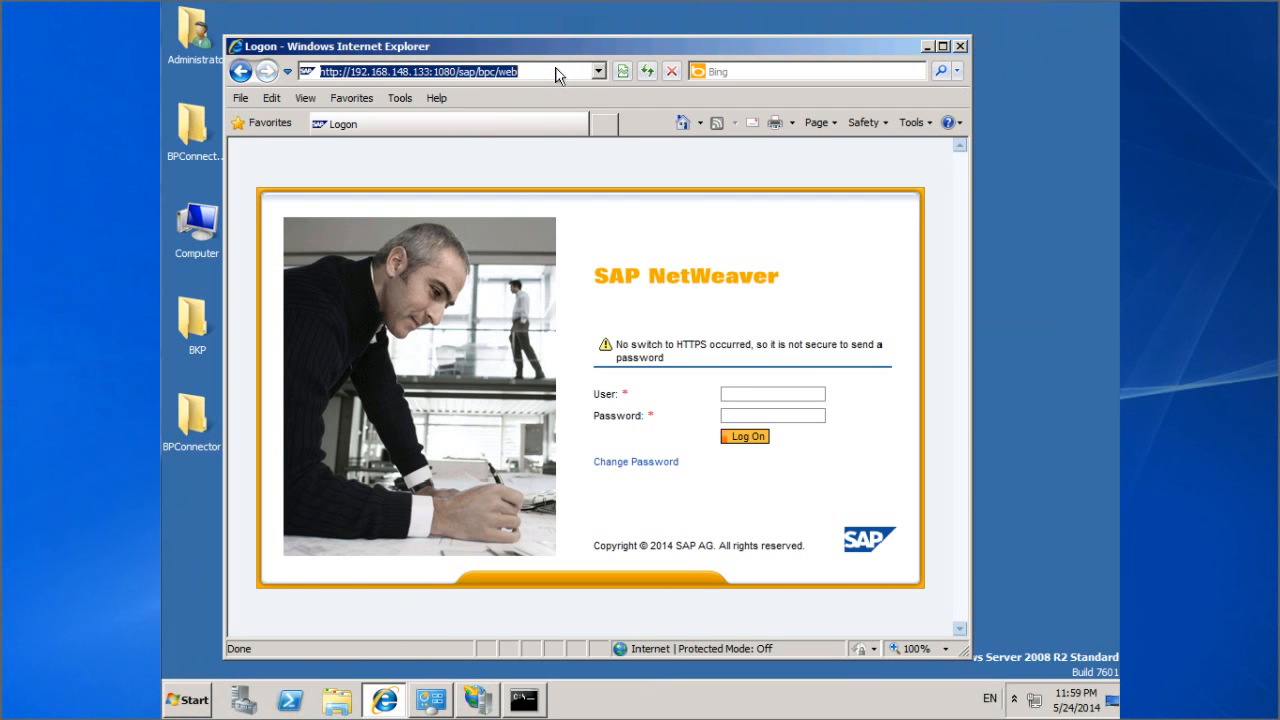
pyautogui.write('http://localhost/BizPlanConnectorWS/Service.asmx')
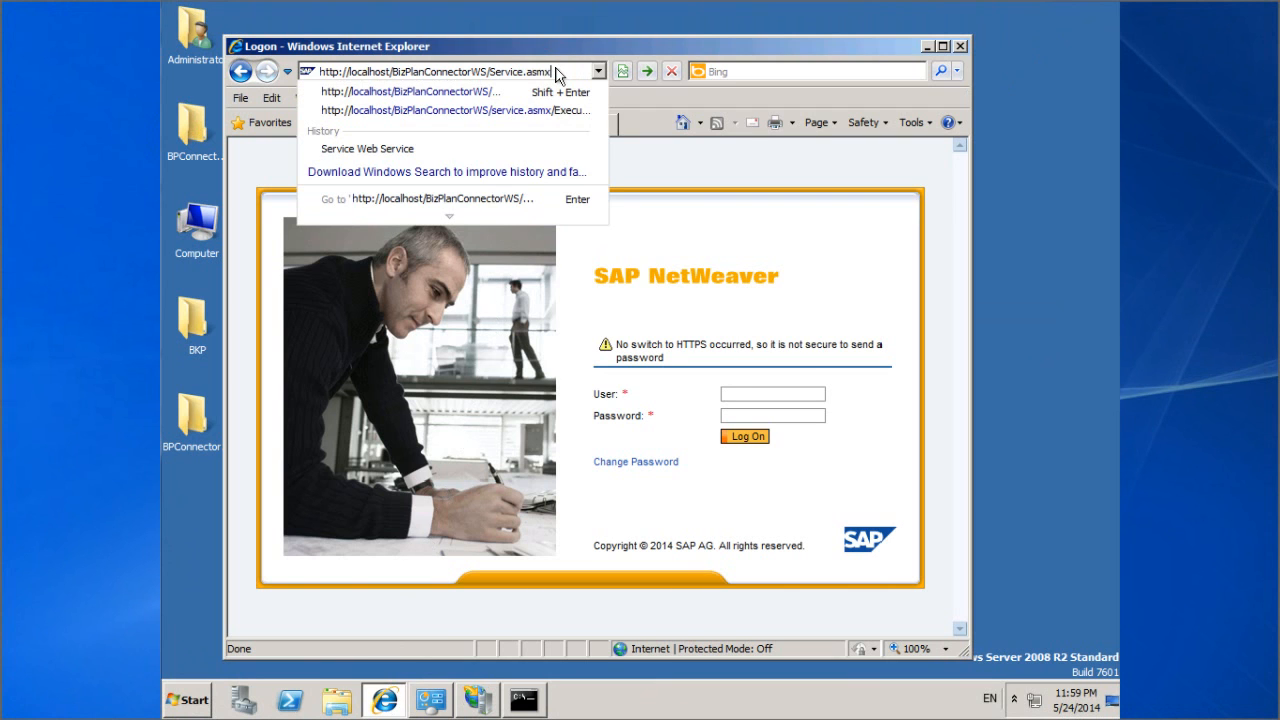
pyautogui.press('Return')
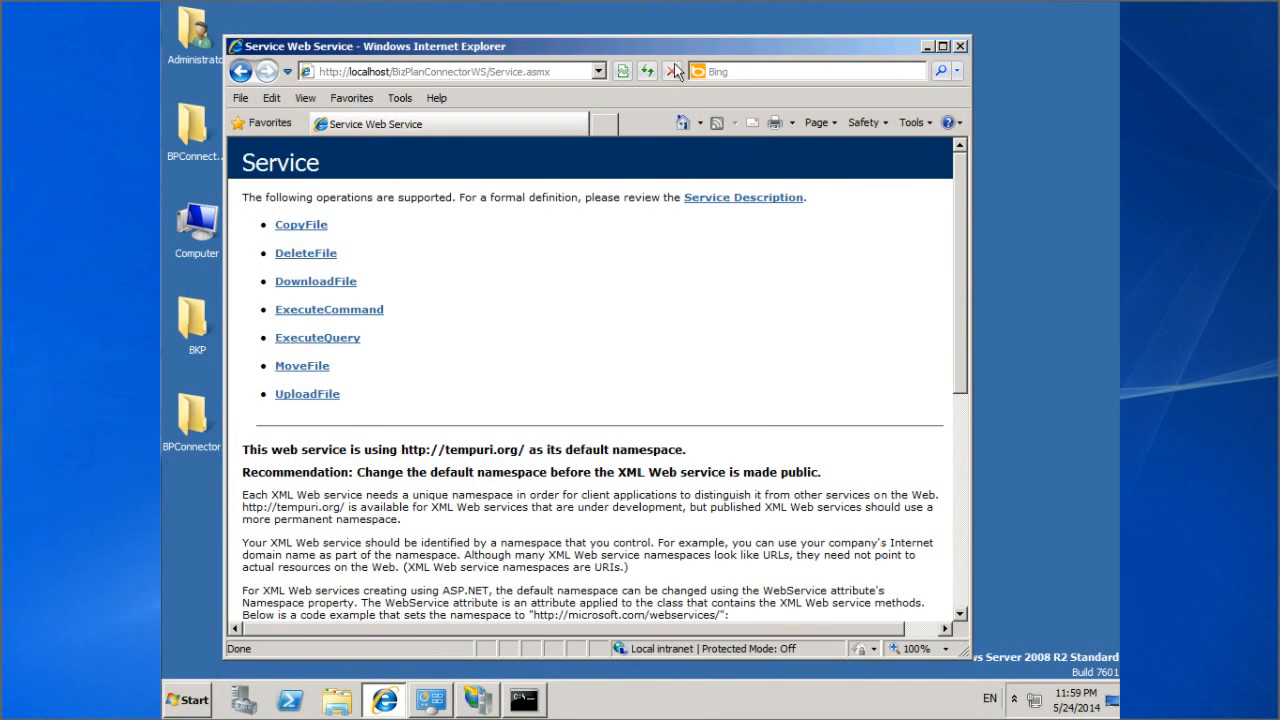
pyautogui.click(943, 47)
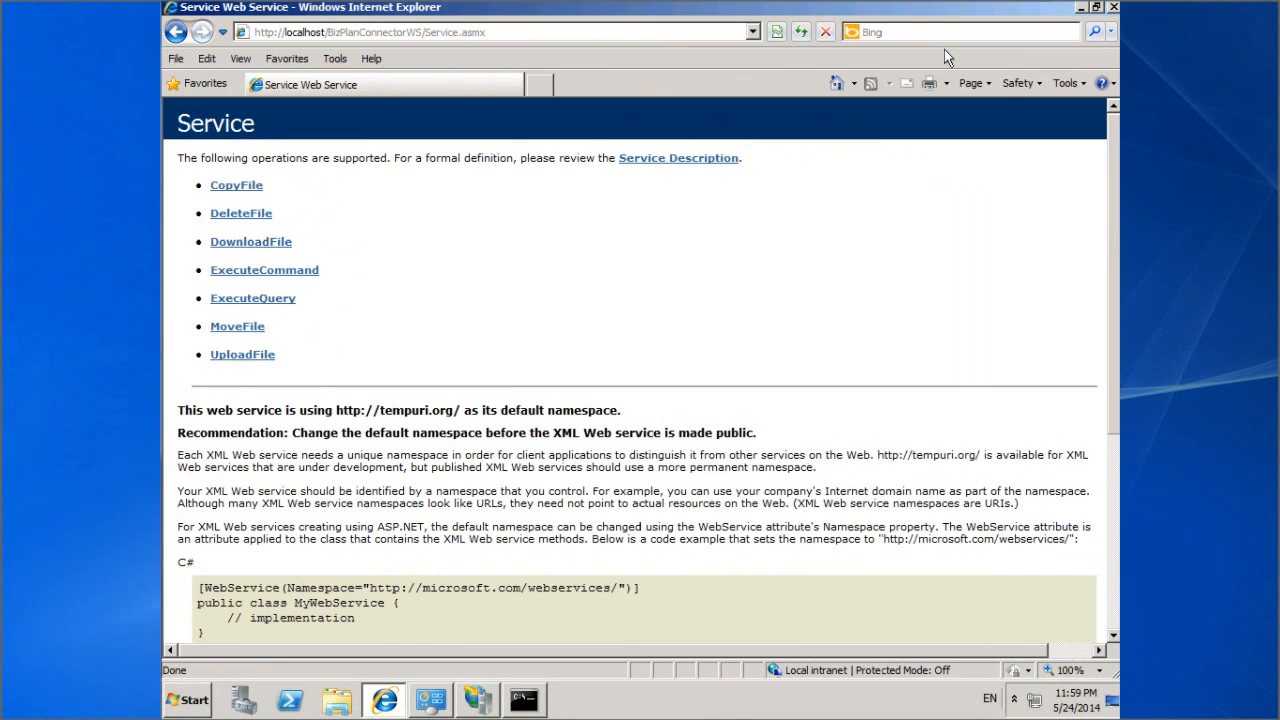
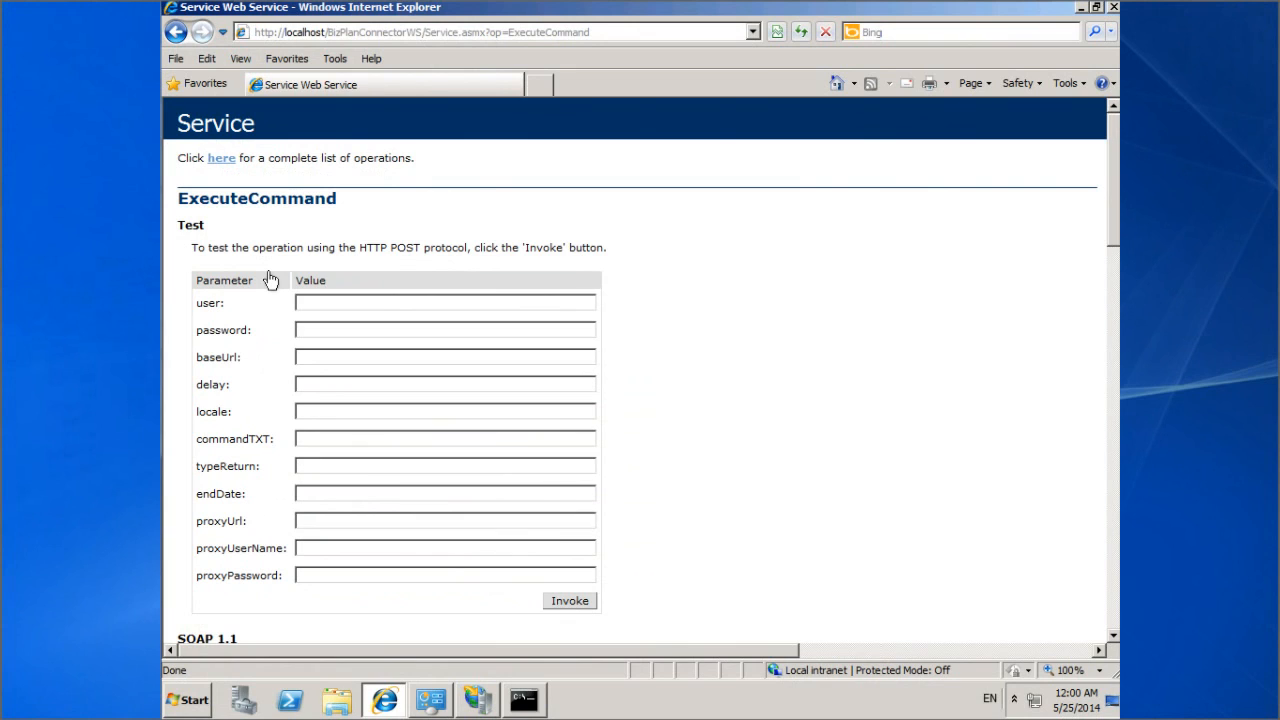
# Step: Enter the login user name and its password, then type baseUrl http:\192.168.148.133:108 in the ExecuteCommand form
pyautogui.click(334, 302)
pyautogui.write('sapadmin')
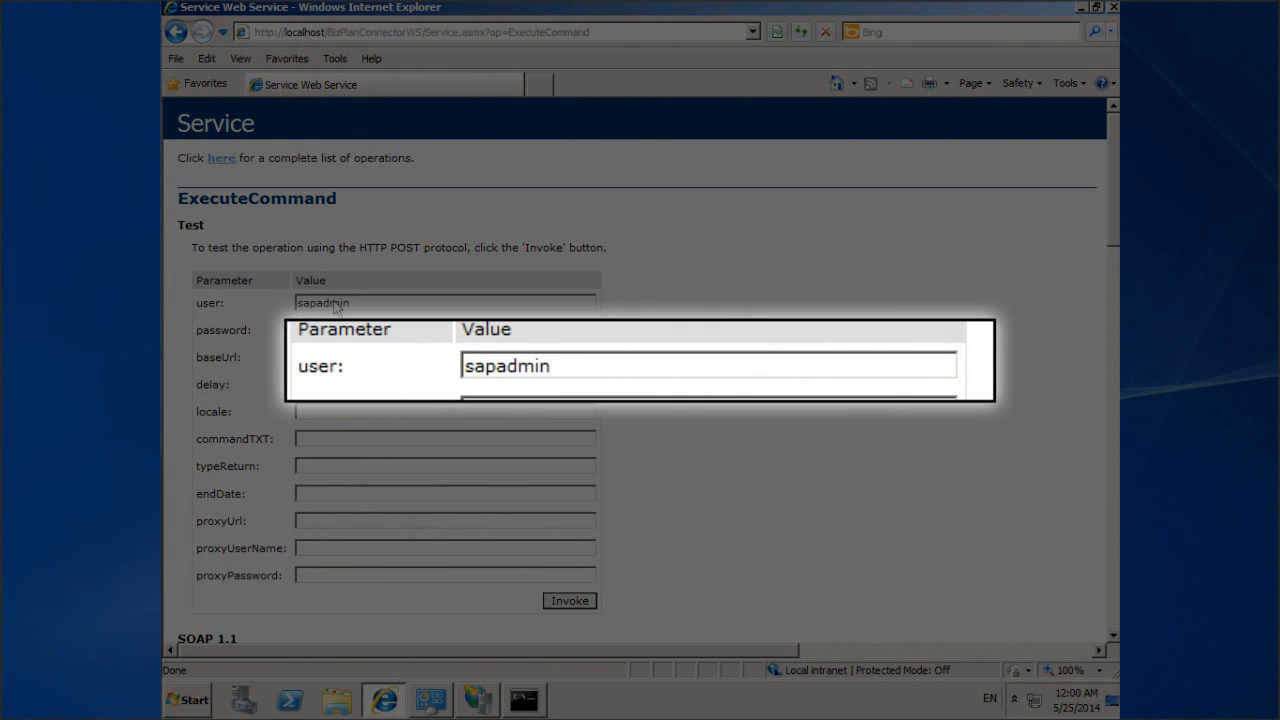
pyautogui.press('Tab')
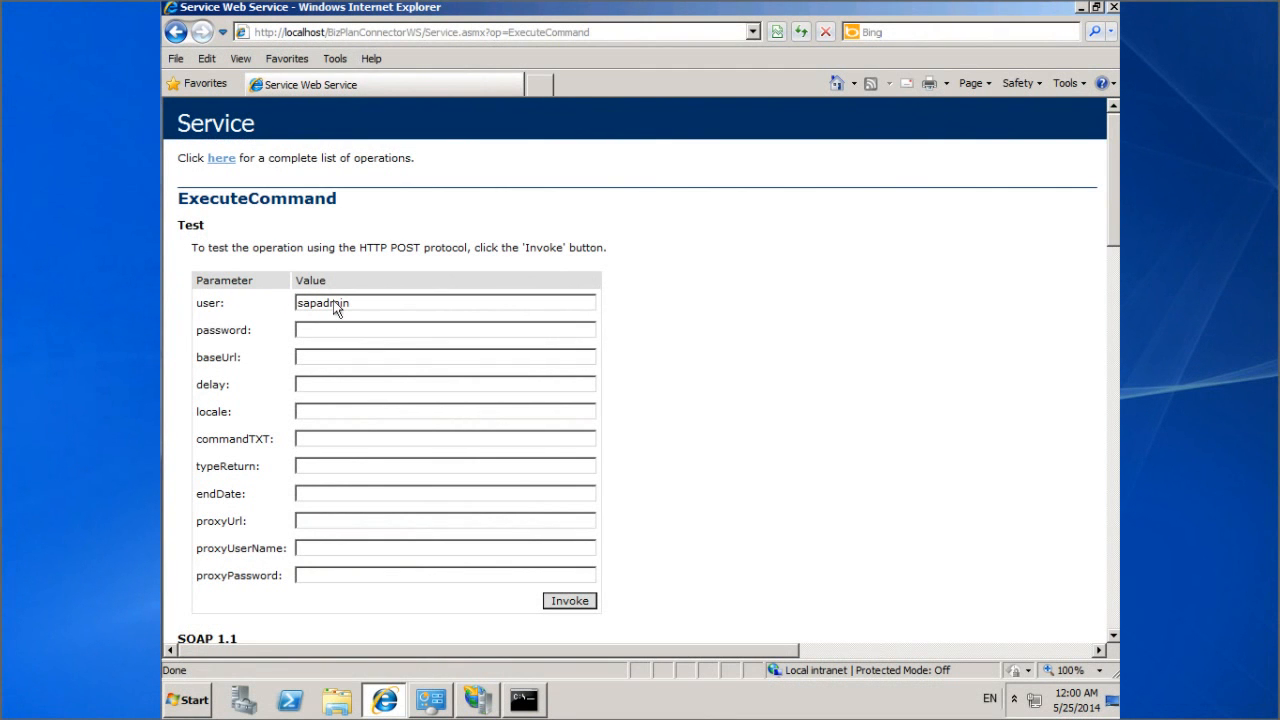
pyautogui.write('Admin1')
pyautogui.write('23')
pyautogui.write('http')
pyautogui.write(':\\')
pyautogui.write('\\192')
pyautogui.write('.1')
pyautogui.write('68')
pyautogui.write('.148')
pyautogui.write('.')
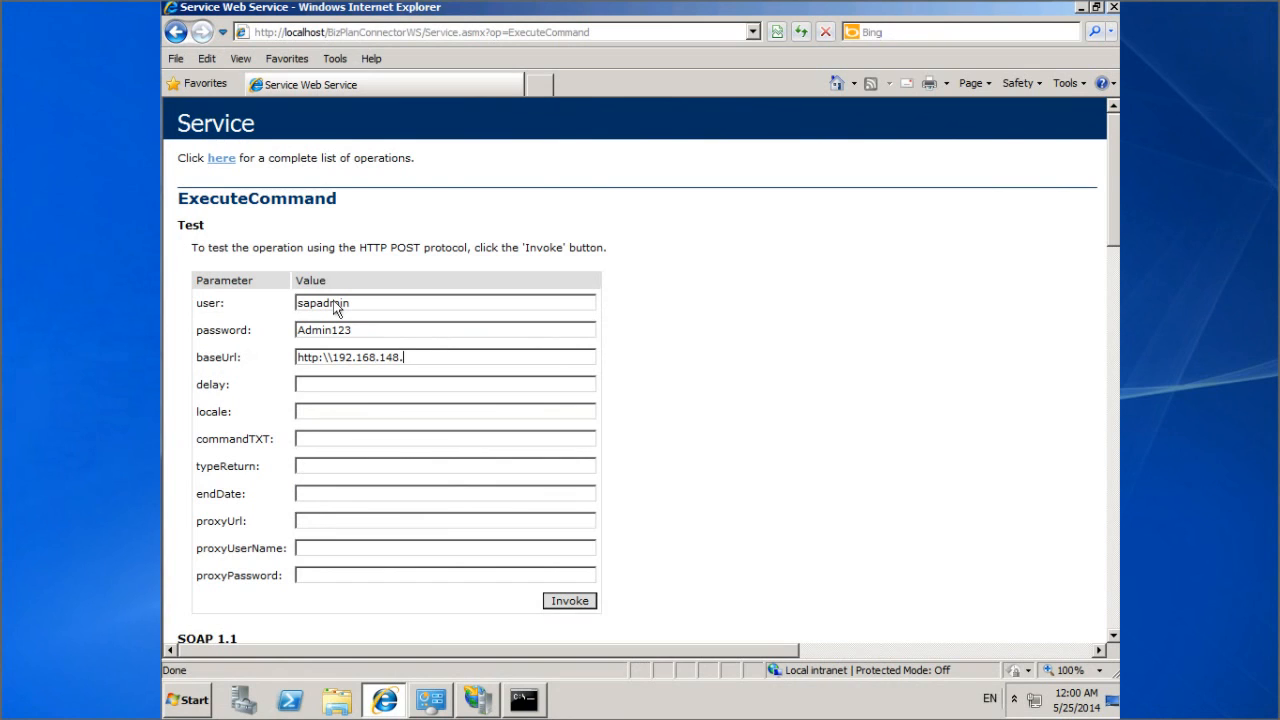
pyautogui.write('133:1080')
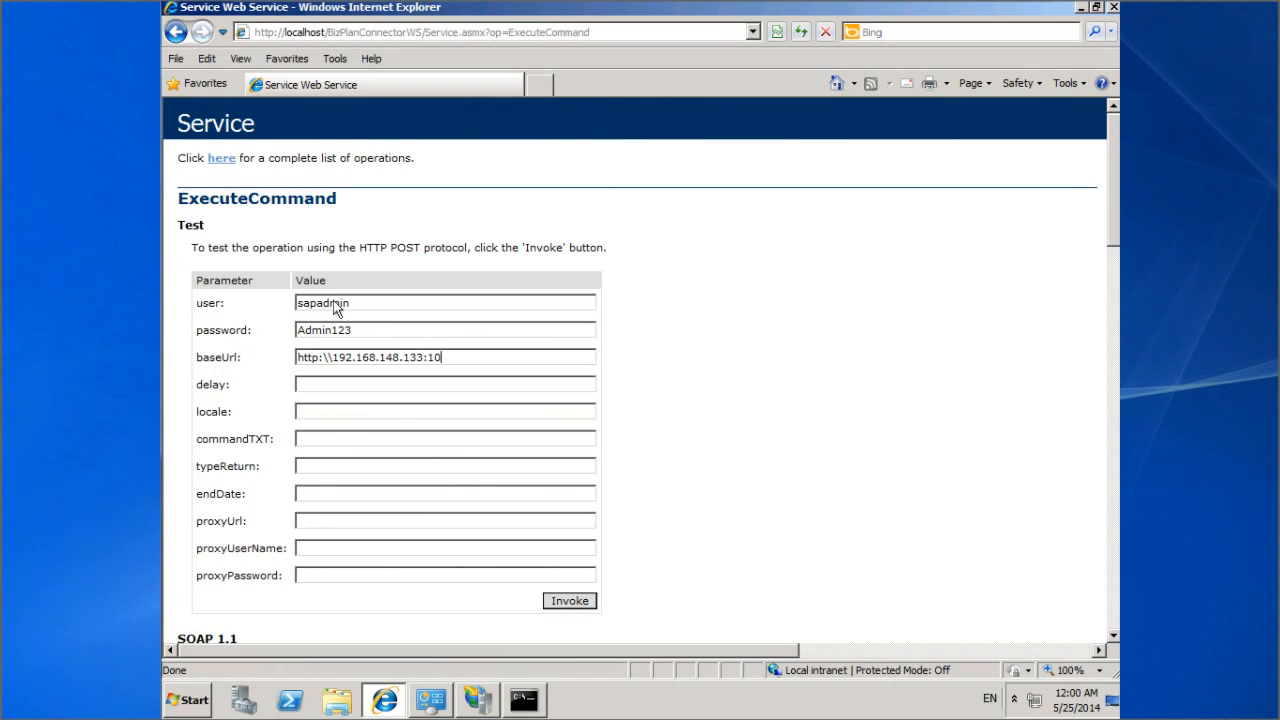
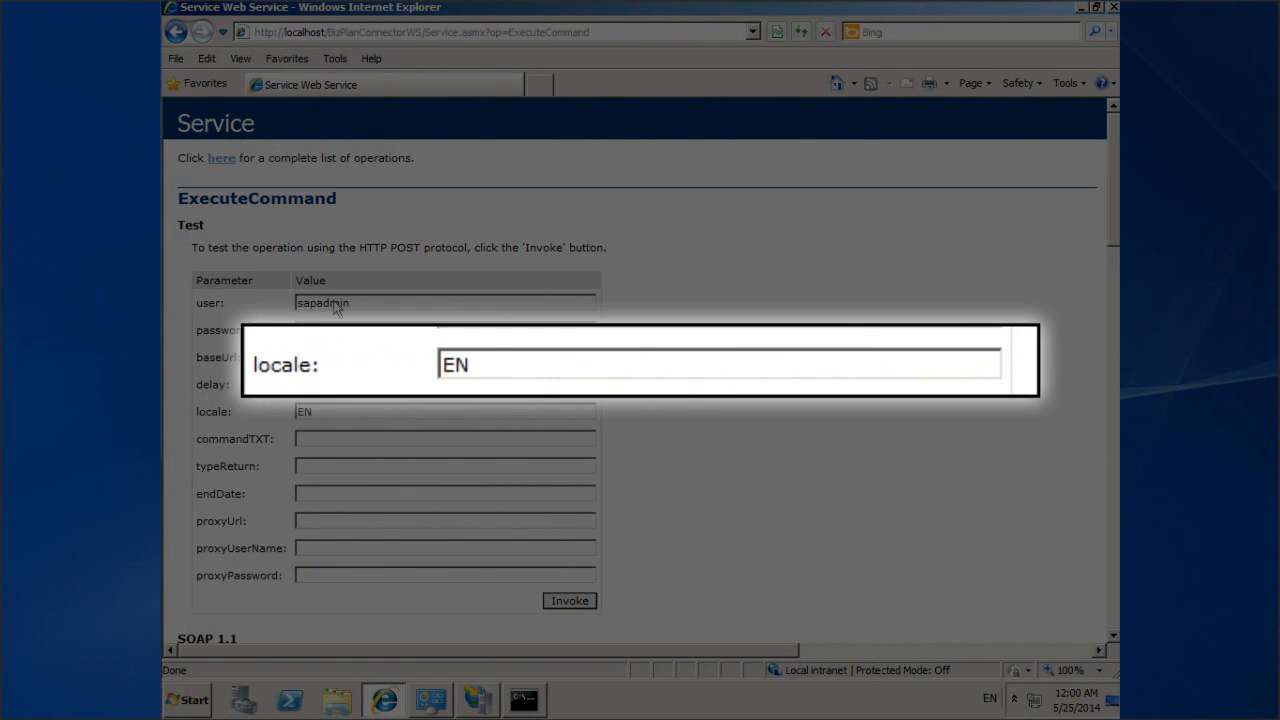
# Step: Begin the commandTXT field's value with 'TEST;JSON'
pyautogui.press('Tab')
pyautogui.write('TEST')
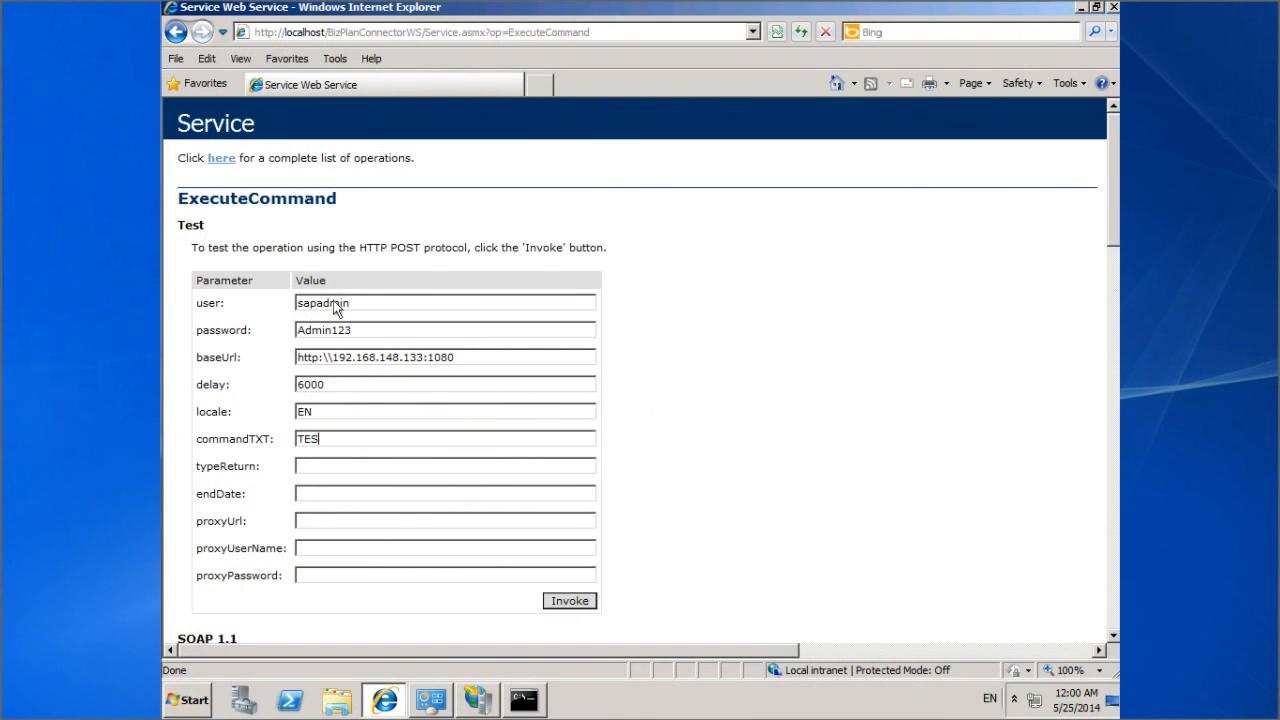
pyautogui.write(';')
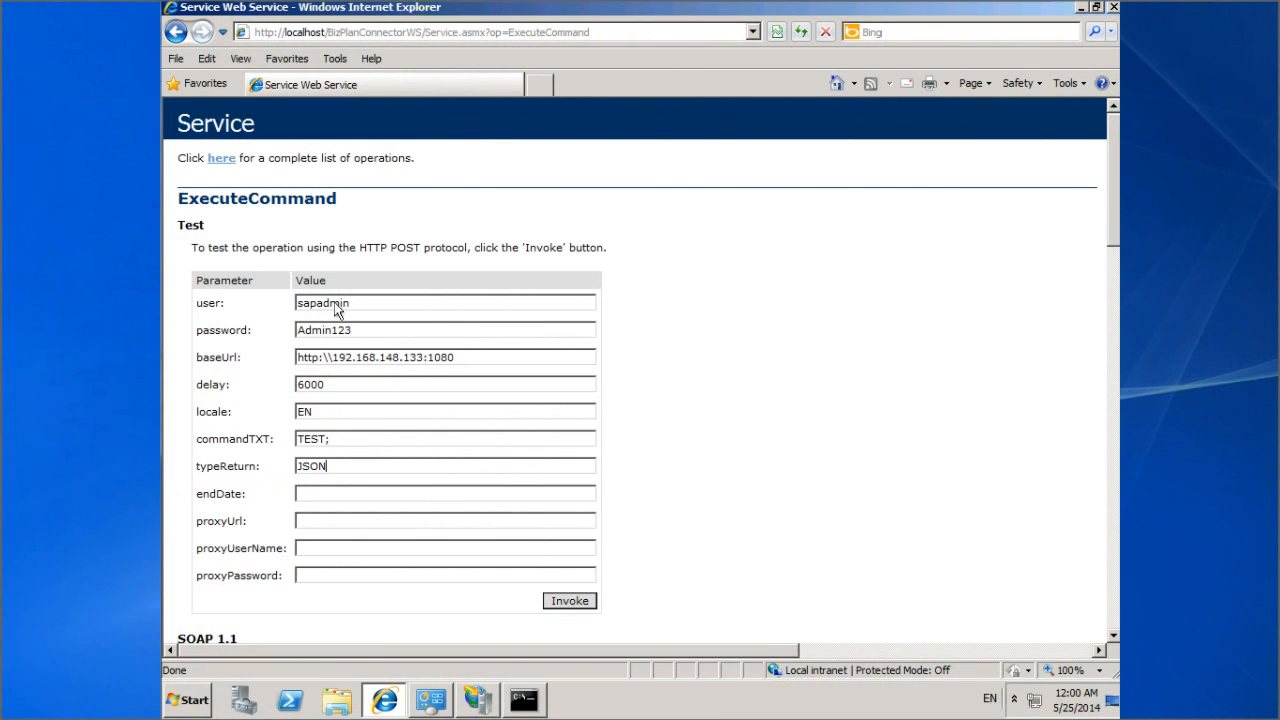
# Step: Submit the ExecuteCommand test with the entered connection parameters using Invoke
pyautogui.click(558, 599)
pyautogui.click(571, 605)
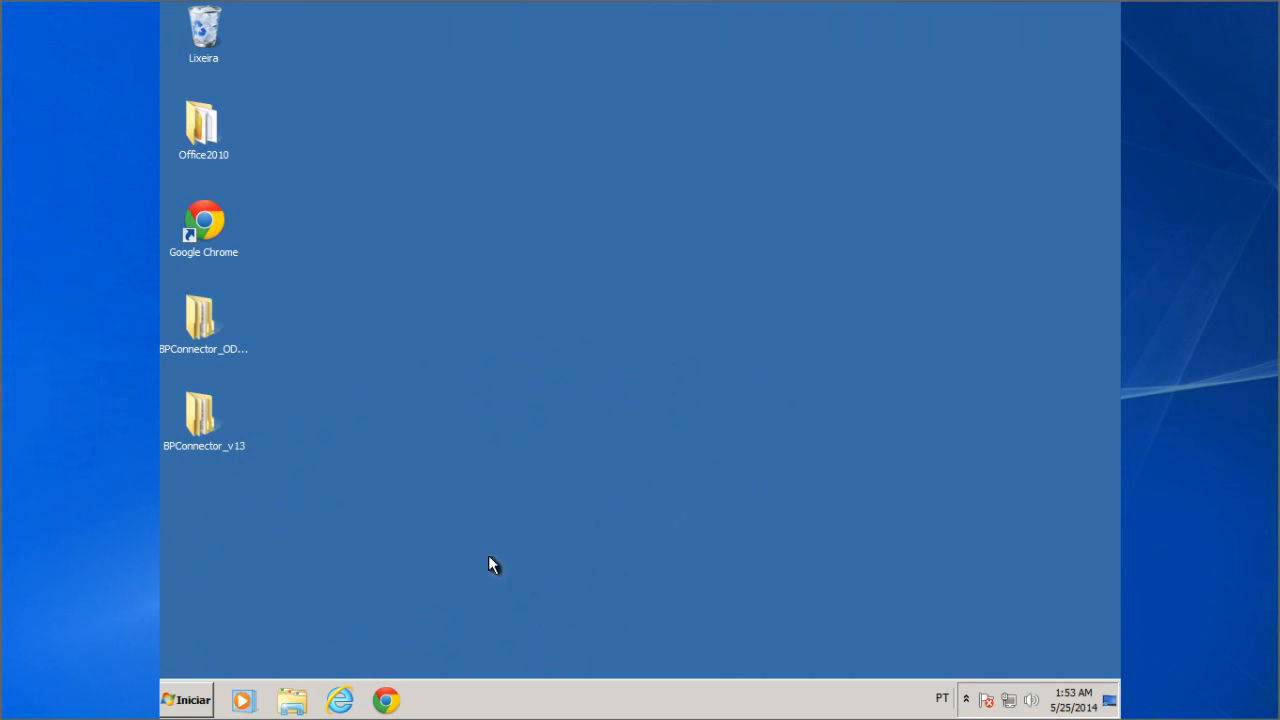
# Step: Check Programas e Recursos for .NET Framework 4.5.1 (4.5.50938), then minimize the window
pyautogui.click(193, 702)
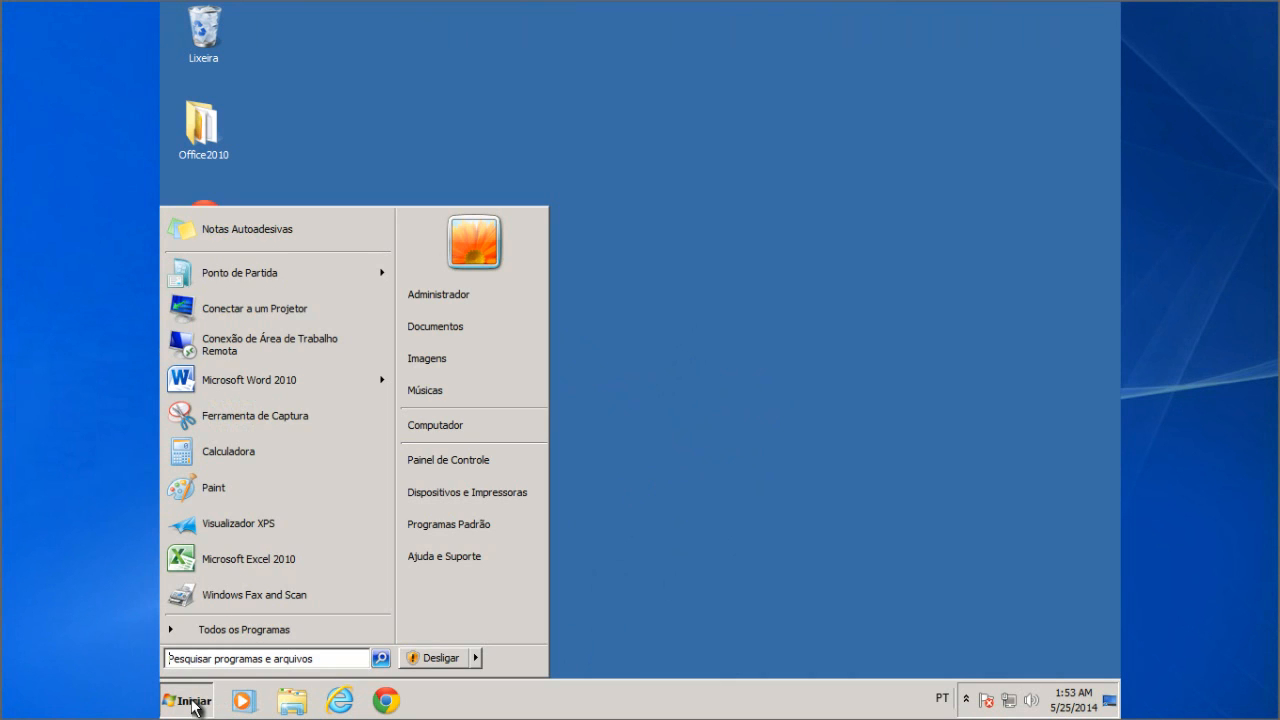
pyautogui.click(512, 464)
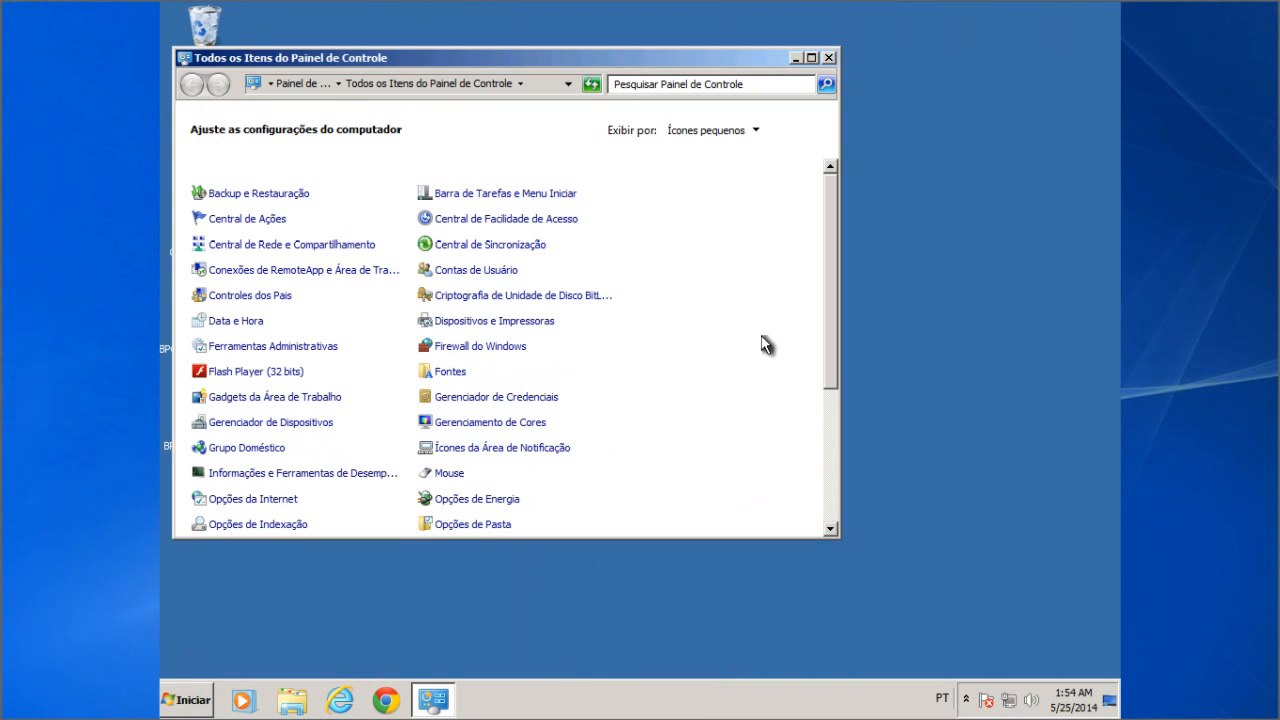
pyautogui.moveTo(830, 309); pyautogui.dragTo(830, 428)
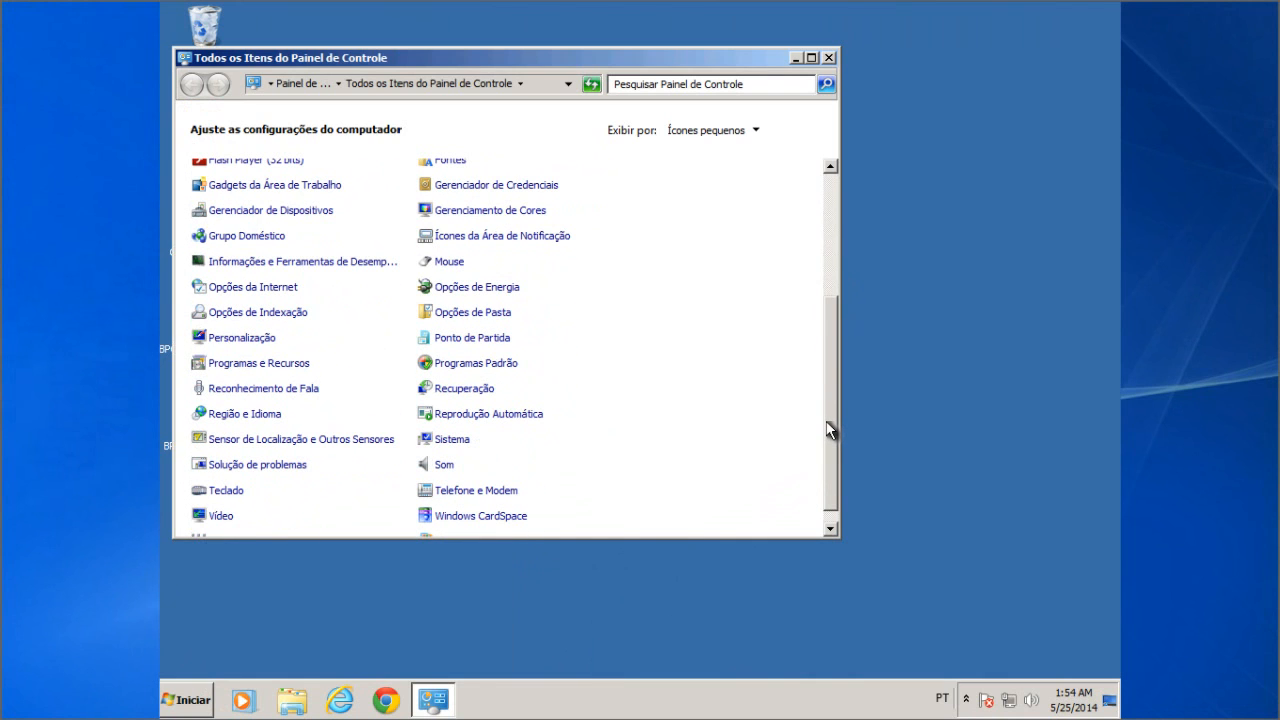
pyautogui.click(258, 364)
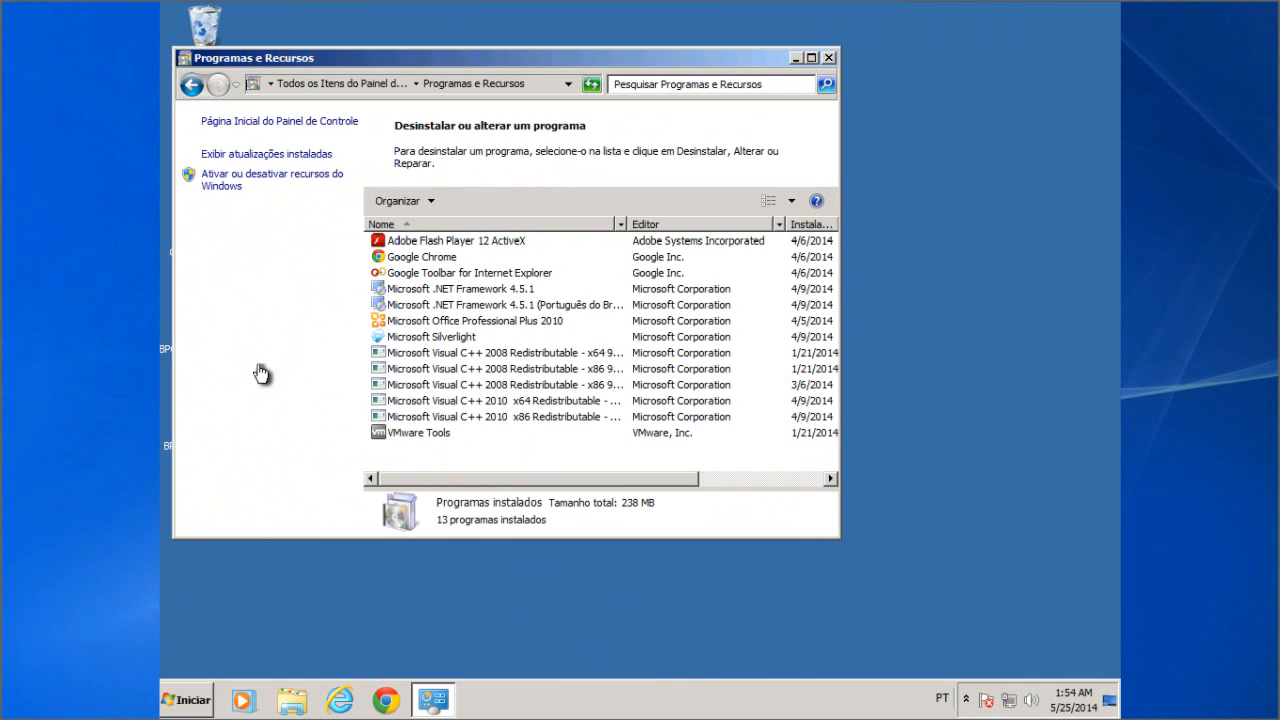
pyautogui.click(478, 298)
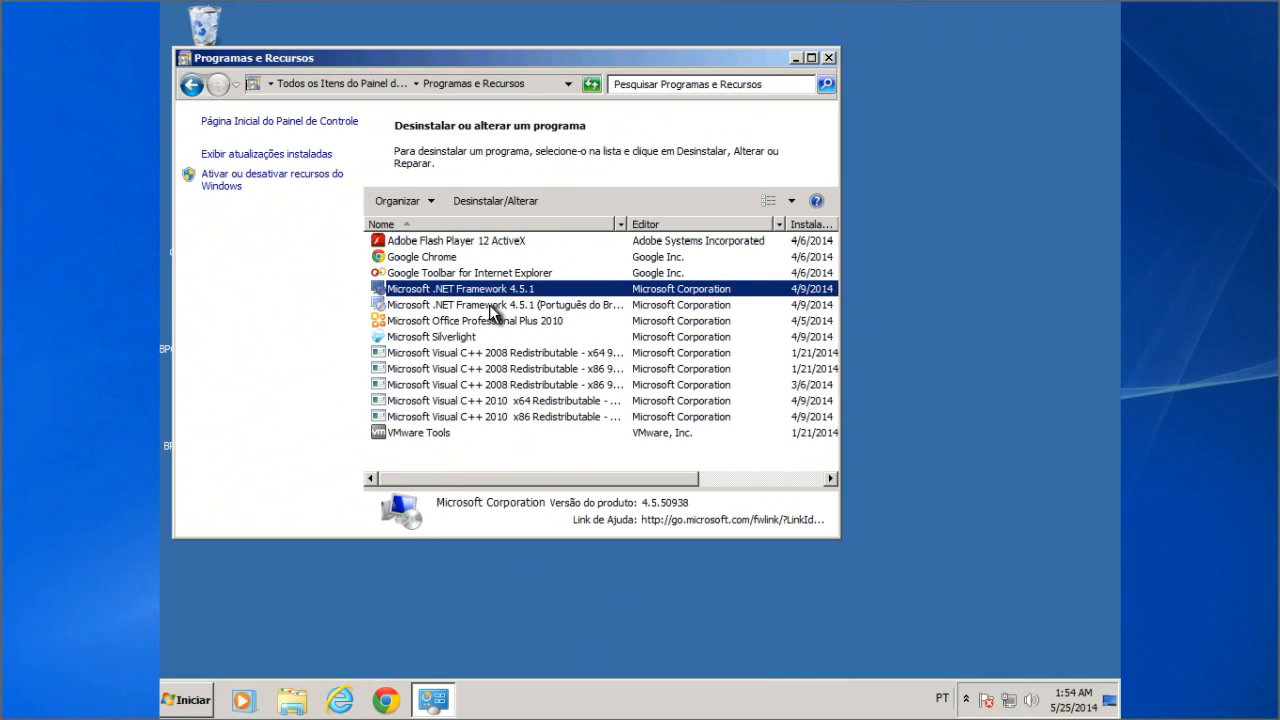
pyautogui.click(491, 306)
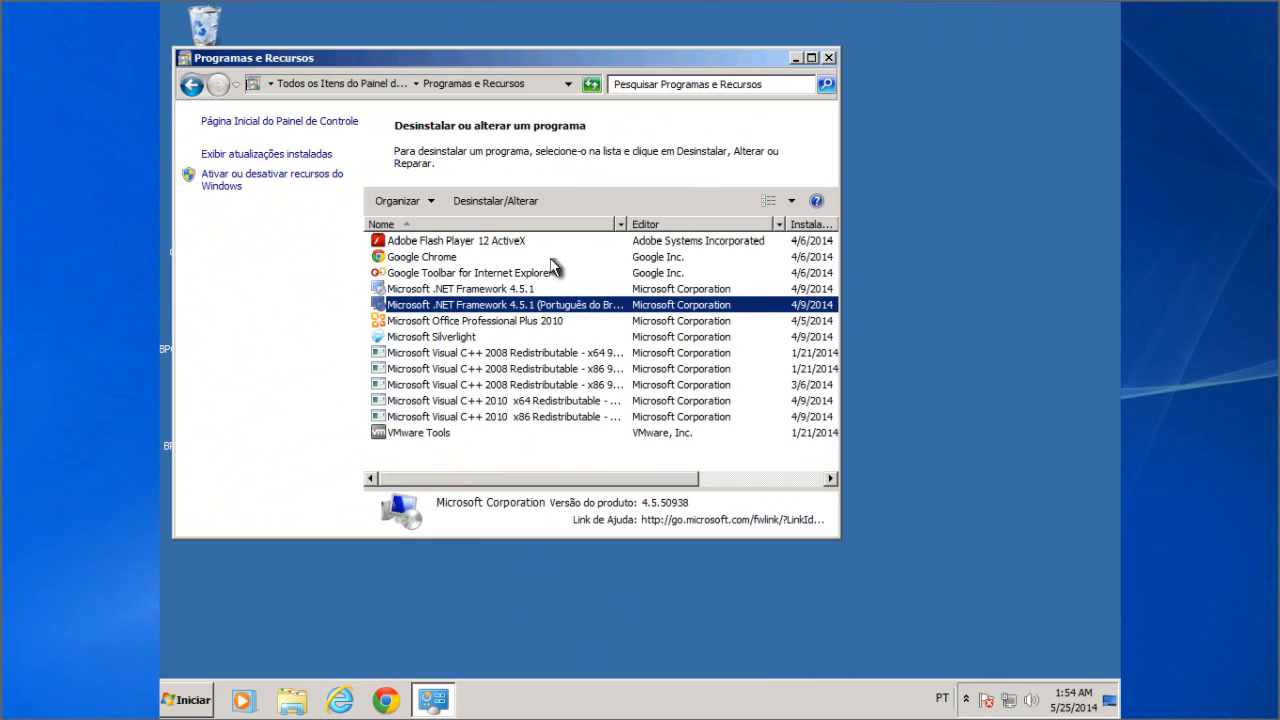
pyautogui.click(795, 57)
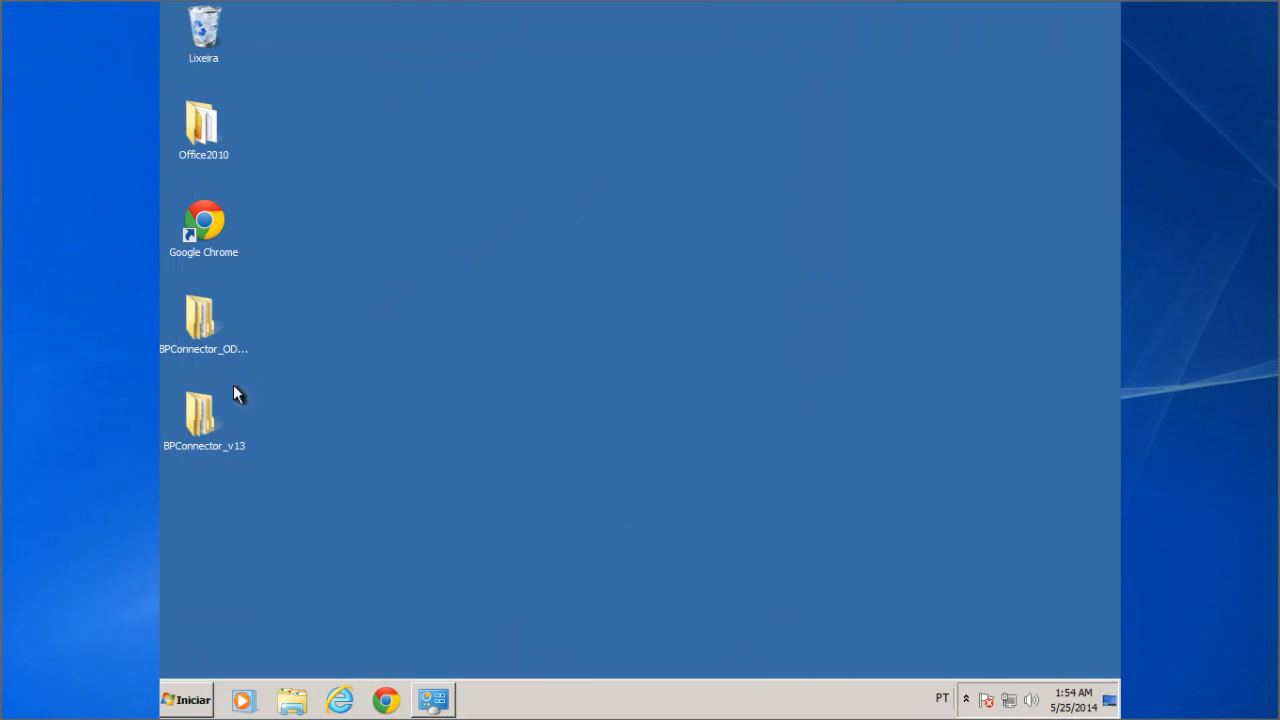
# Step: Browse BPConnector_v13 > BPConnector_v13 > Install > BP Connector Developer and select setup
pyautogui.doubleClick(199, 410)
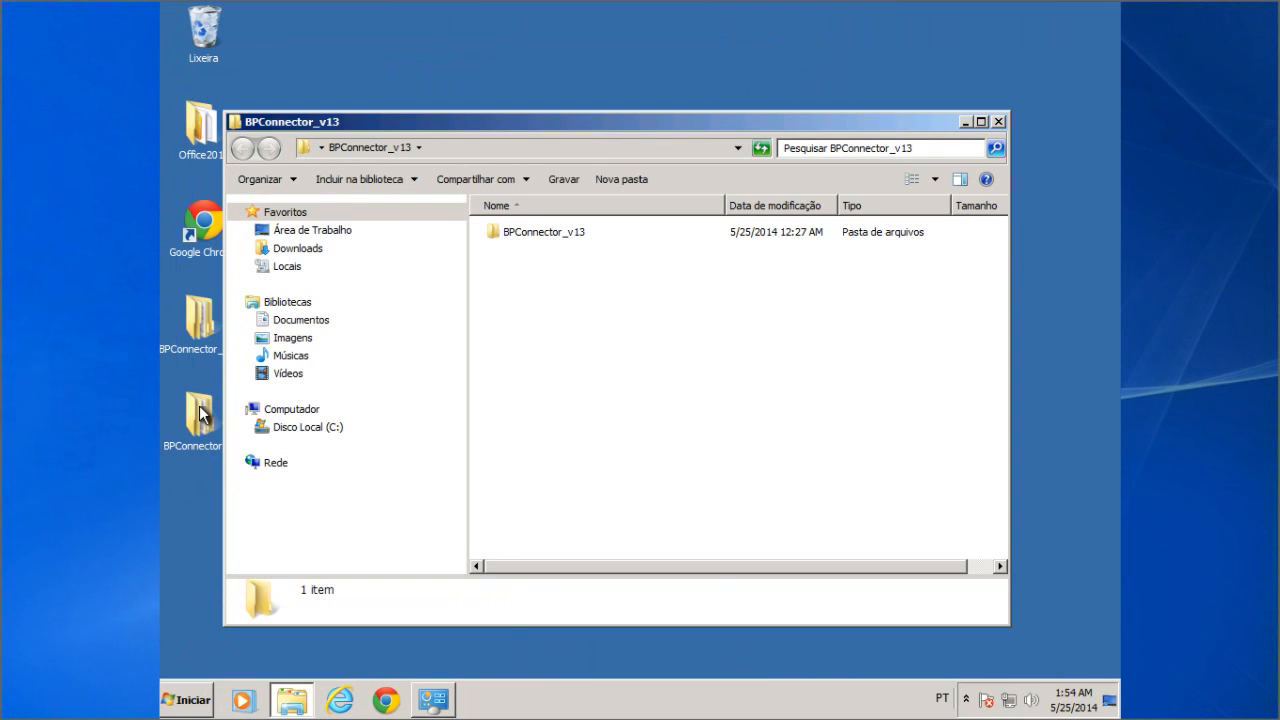
pyautogui.click(540, 233)
pyautogui.click(540, 233)
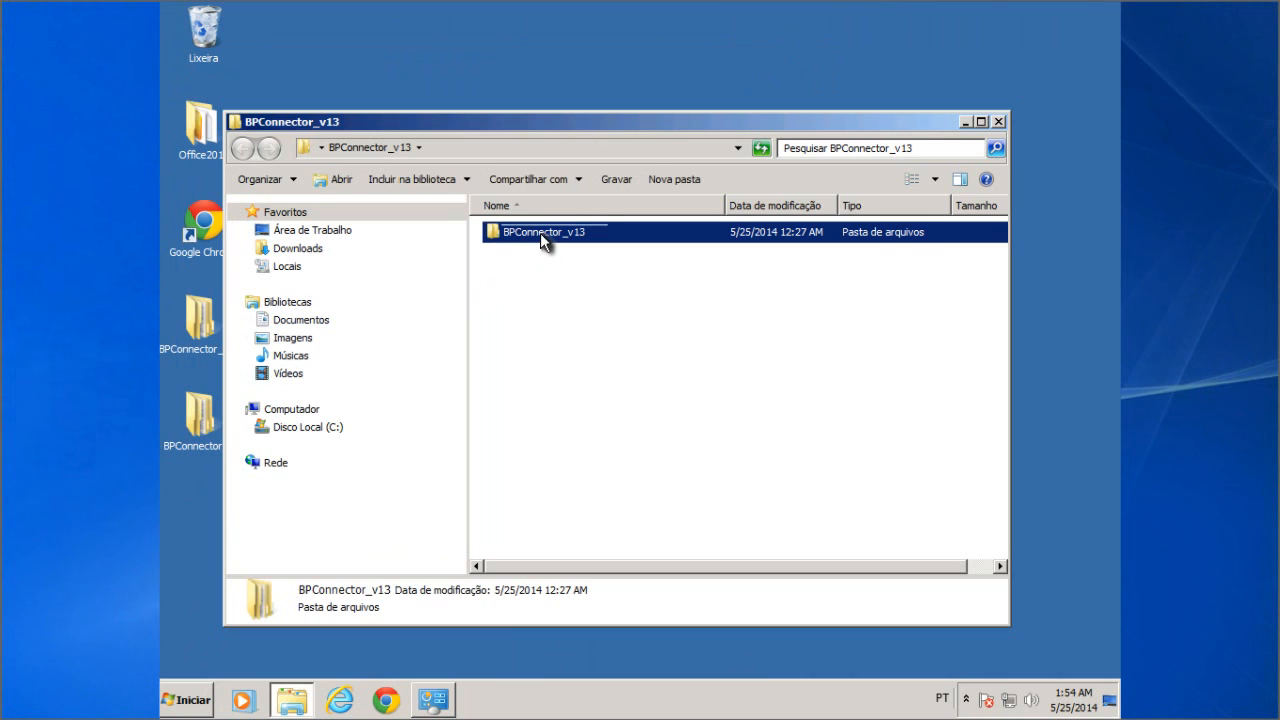
pyautogui.doubleClick(628, 234)
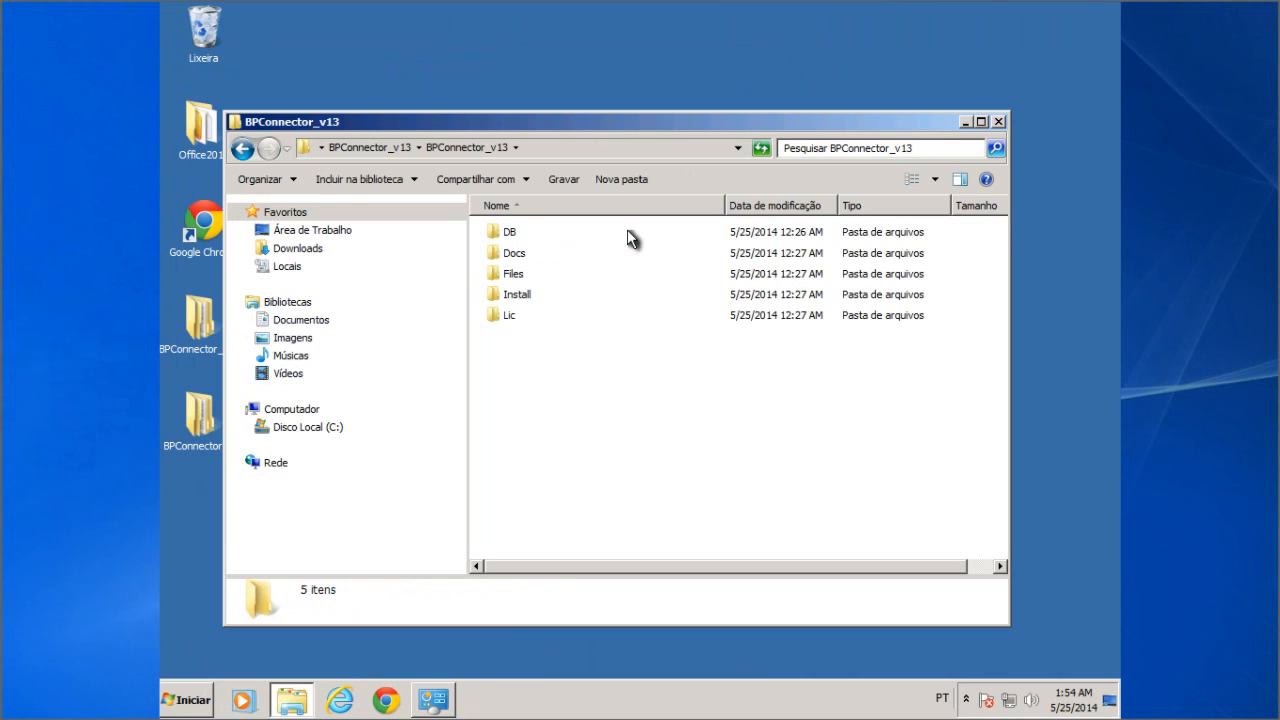
pyautogui.click(551, 300)
pyautogui.click(551, 301)
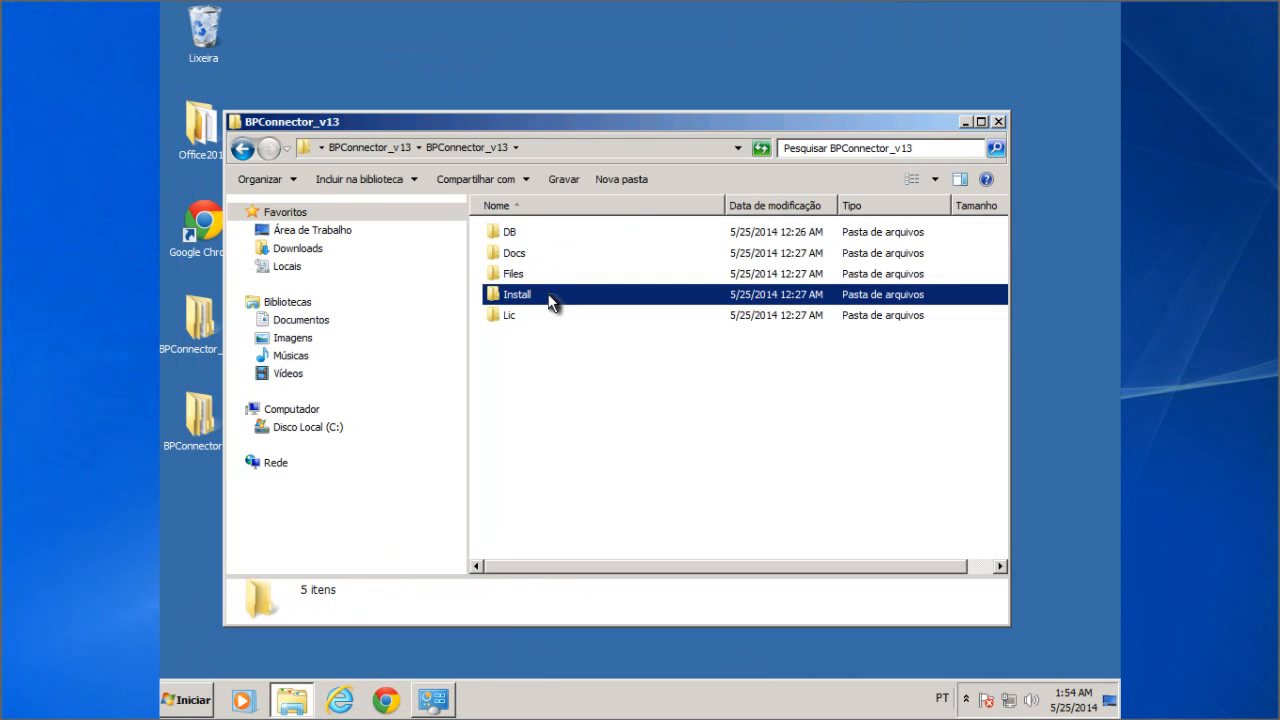
pyautogui.doubleClick(594, 295)
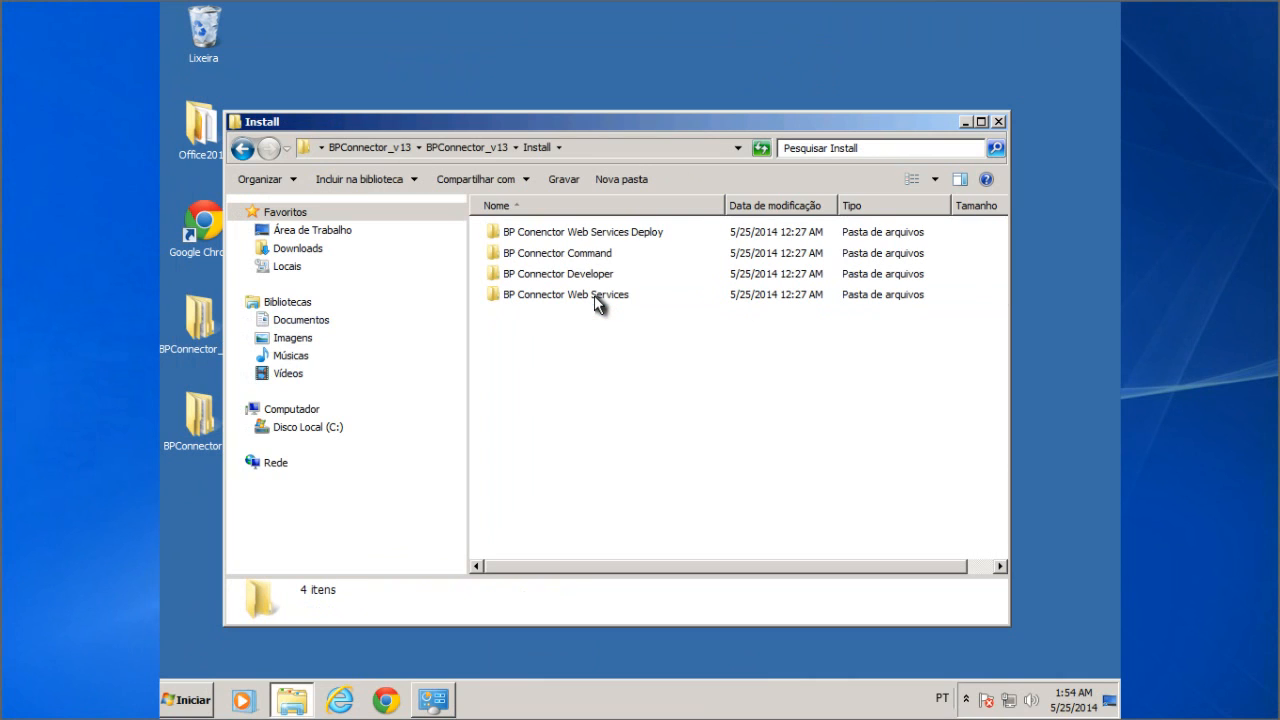
pyautogui.doubleClick(600, 278)
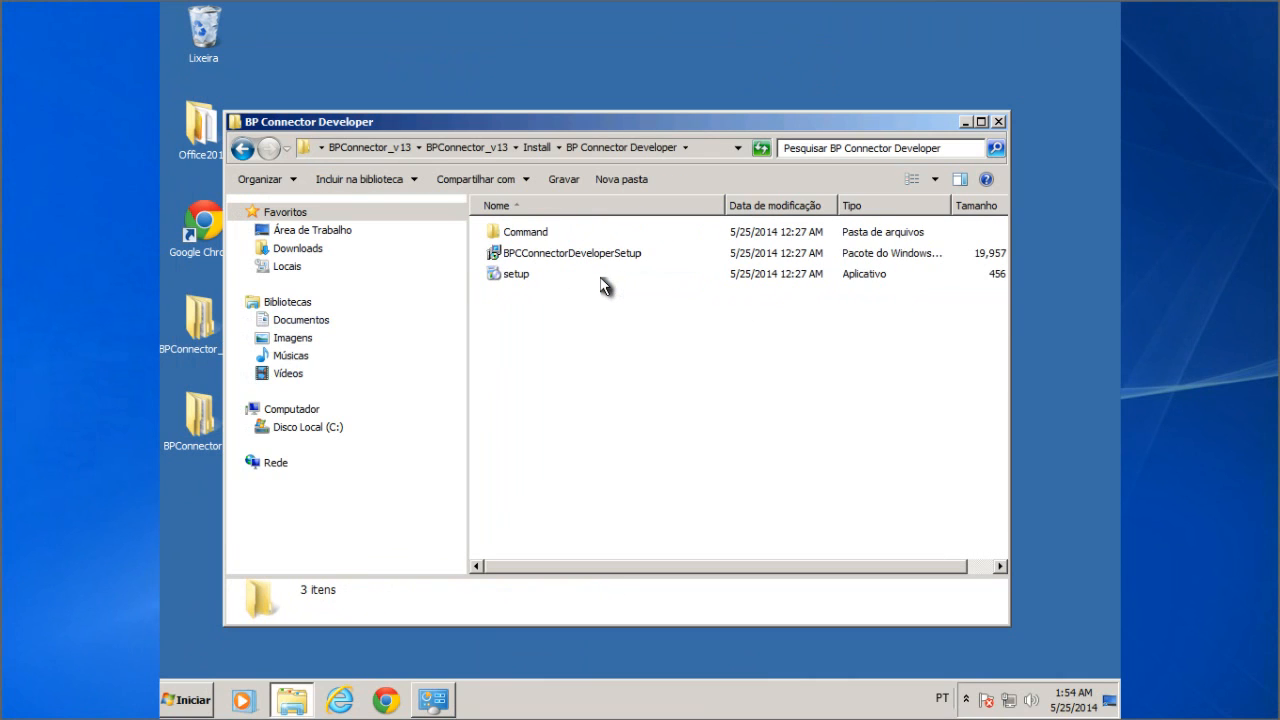
pyautogui.click(522, 285)
# Step: Launch the Biz & Plan Developer setup and accept the .NET Framework 3.5 license
pyautogui.doubleClick(522, 285)
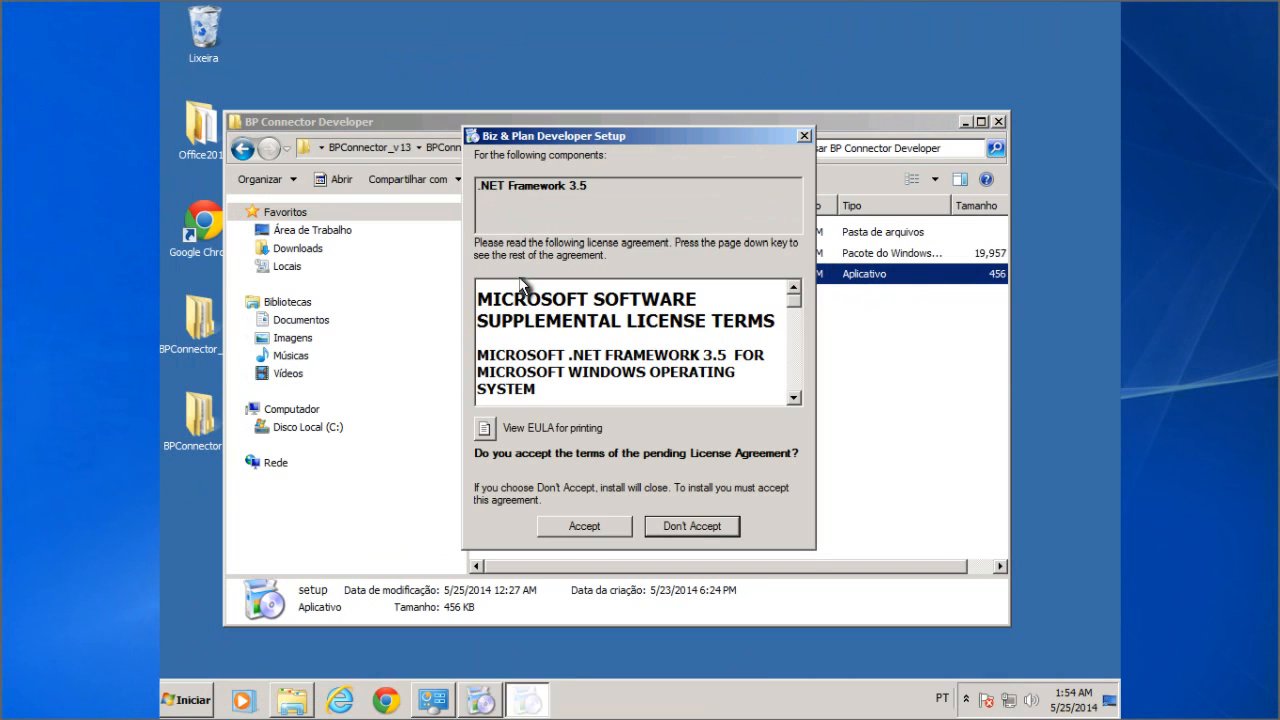
pyautogui.click(585, 527)
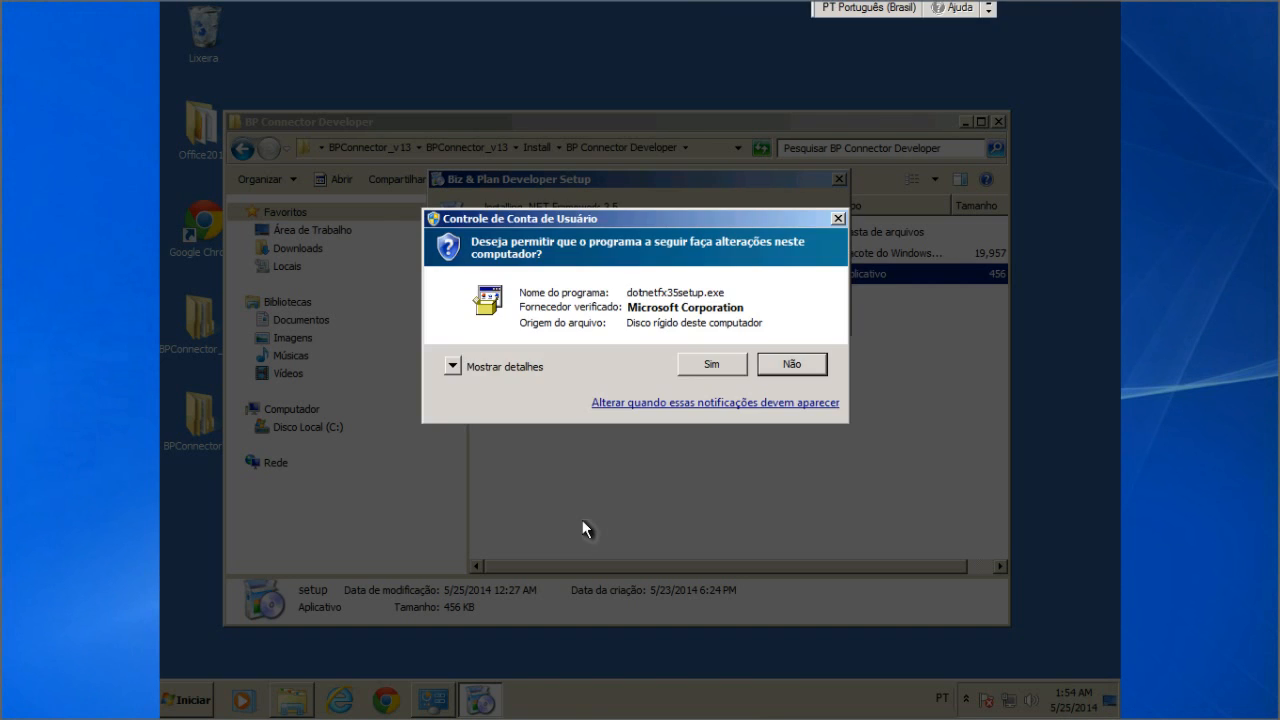
pyautogui.click(706, 366)
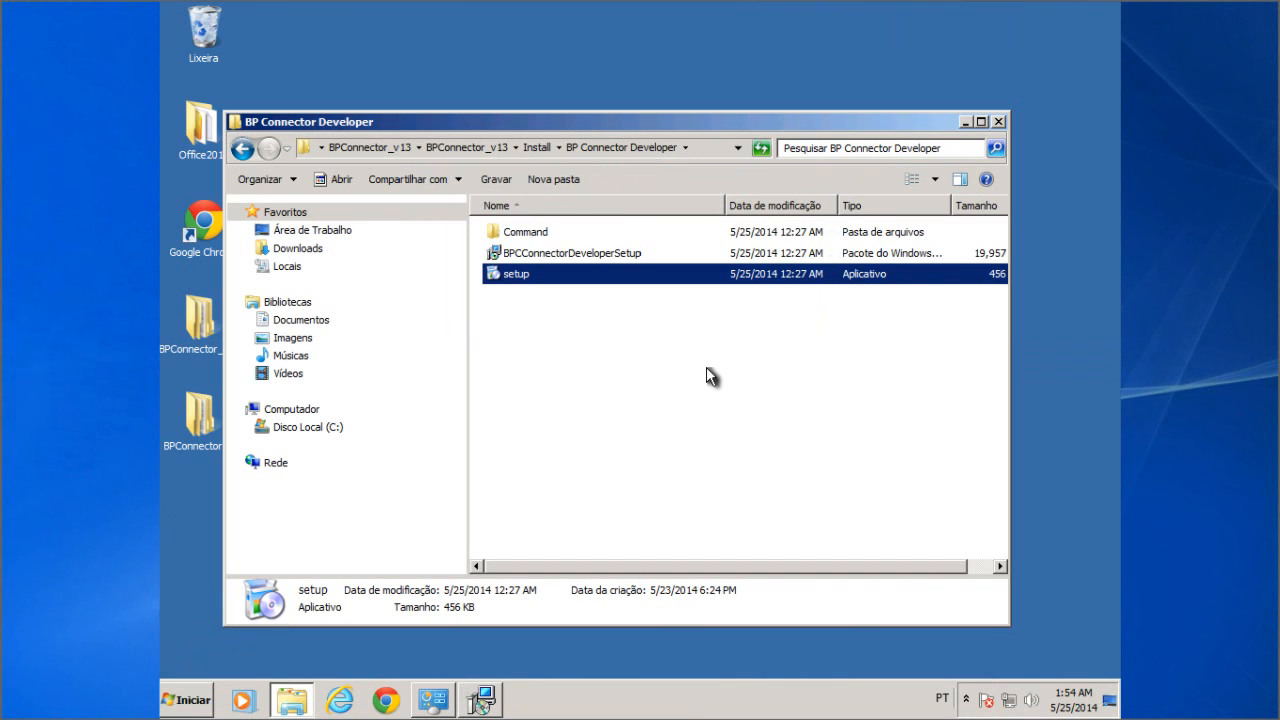
# Step: Install Biz & Plan Developer for Everyone in the default folder, then close the installer
pyautogui.click(480, 701)
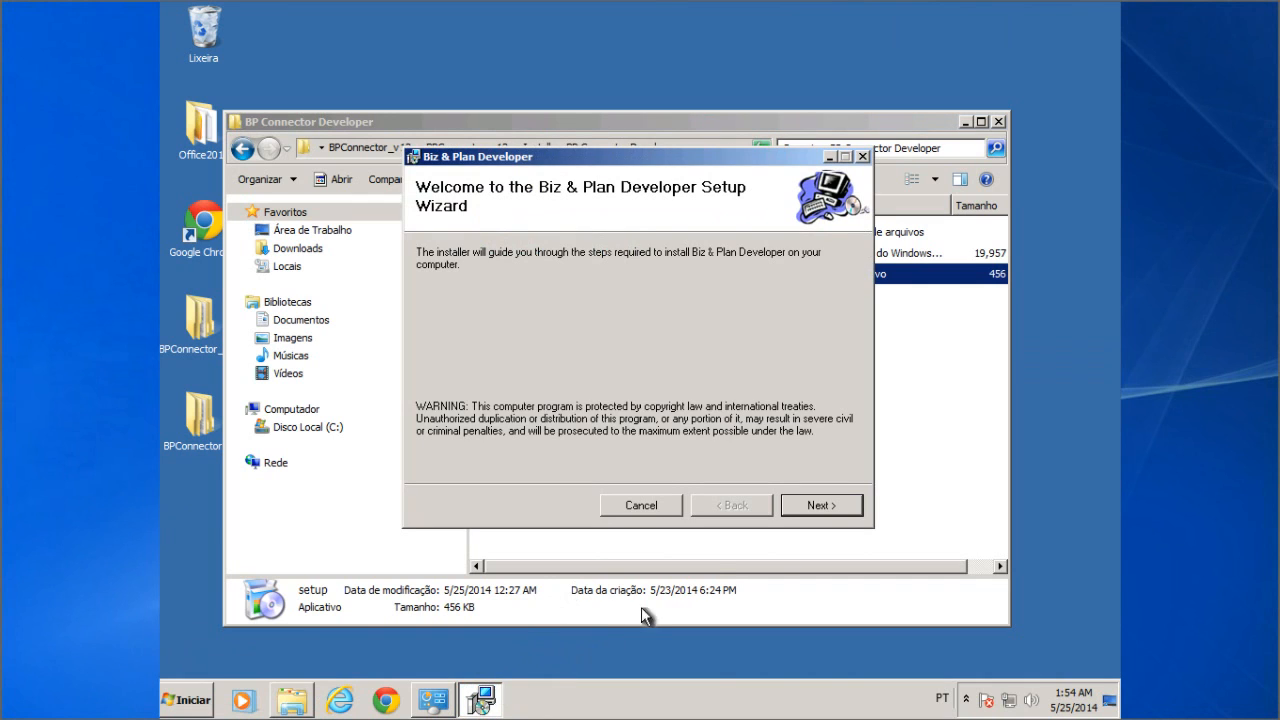
pyautogui.click(825, 507)
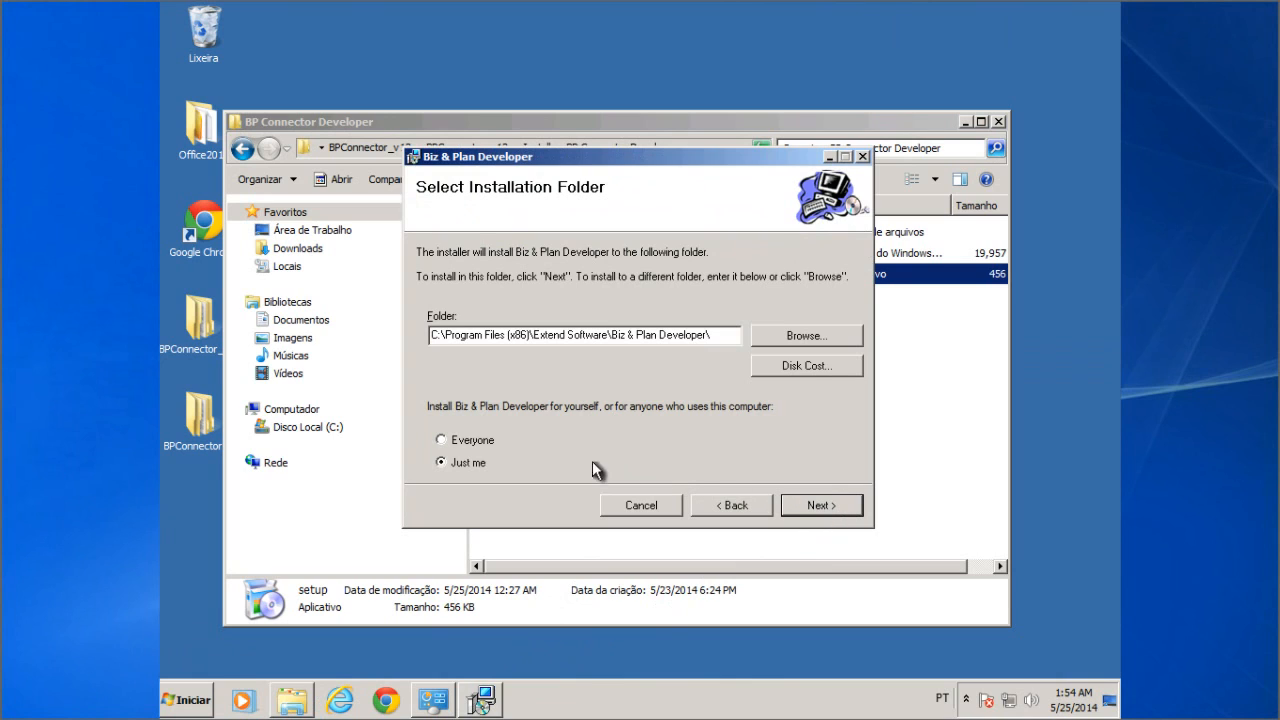
pyautogui.click(457, 439)
pyautogui.click(820, 507)
pyautogui.click(813, 507)
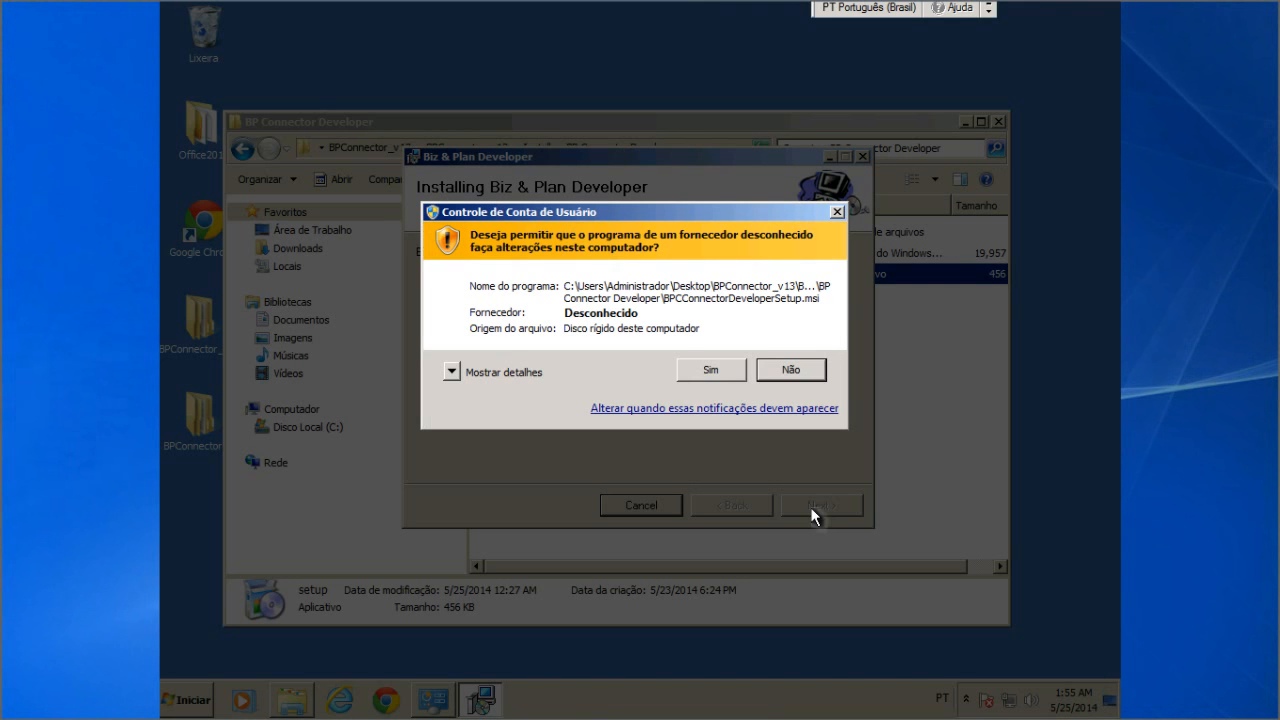
pyautogui.click(719, 367)
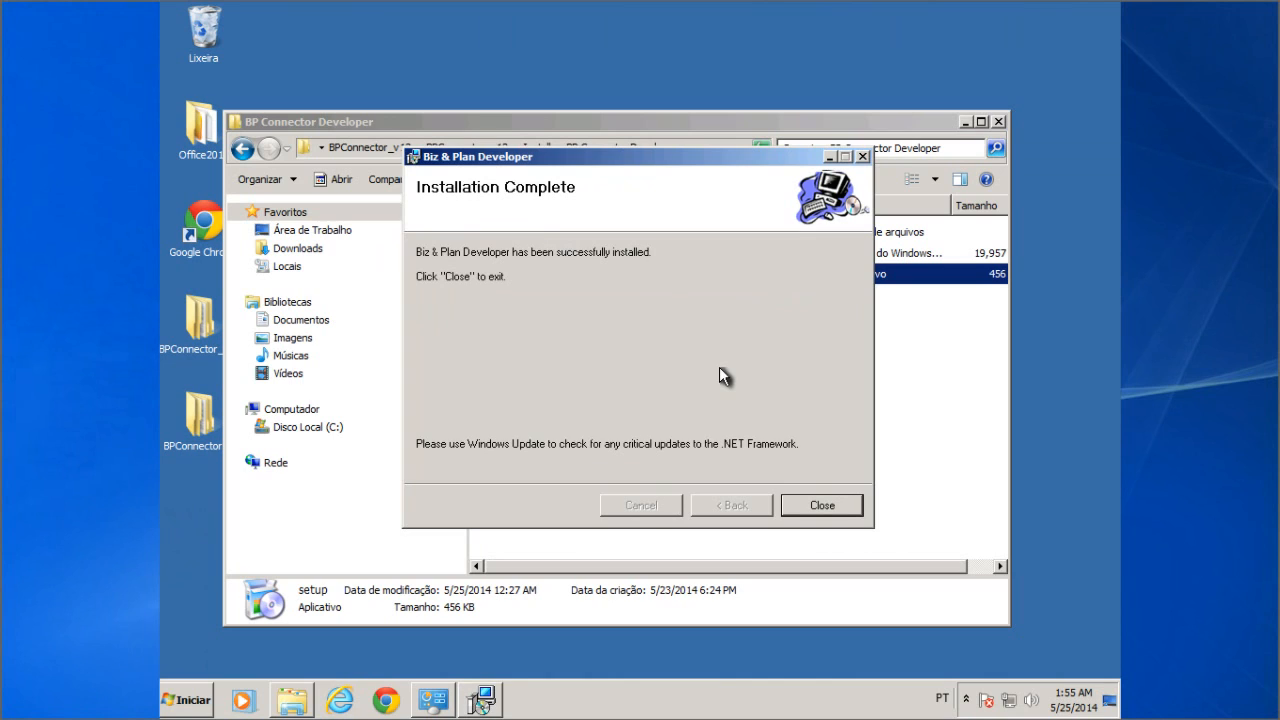
pyautogui.click(820, 505)
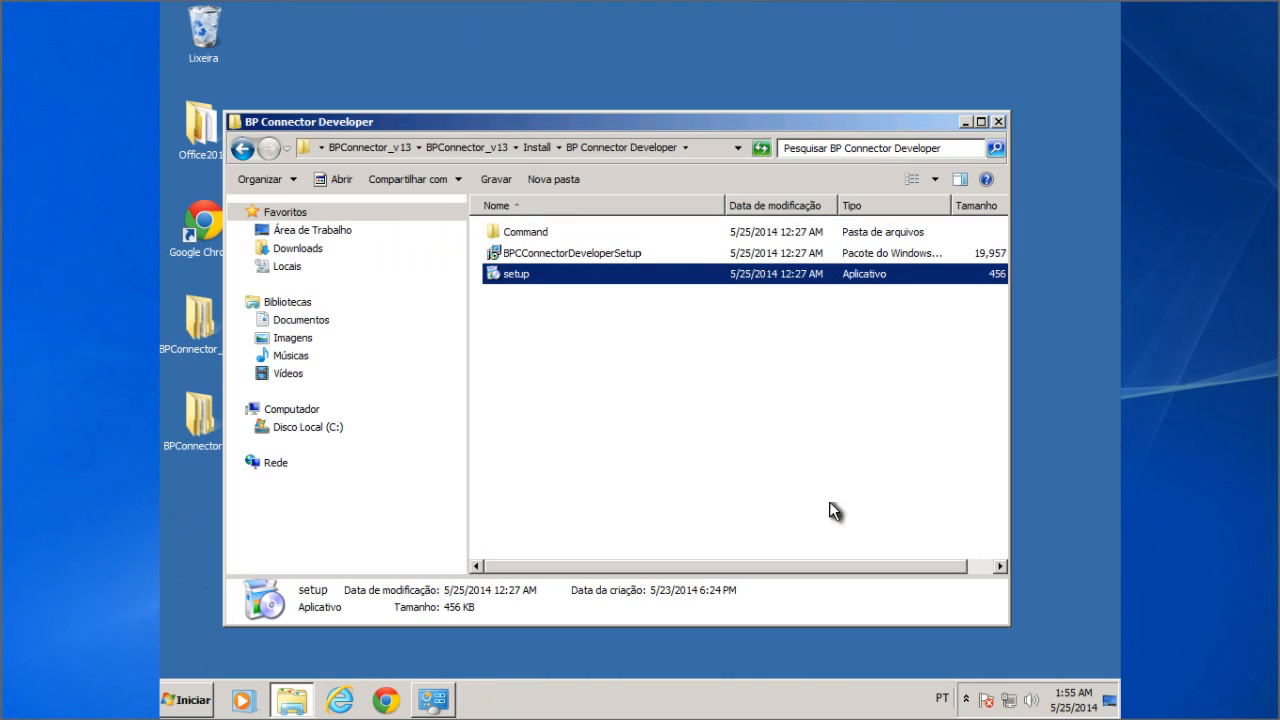
# Step: Close the BP Connector Developer folder and start Biz&Plan from Todos os Programas > Biz & Plan
pyautogui.click(997, 121)
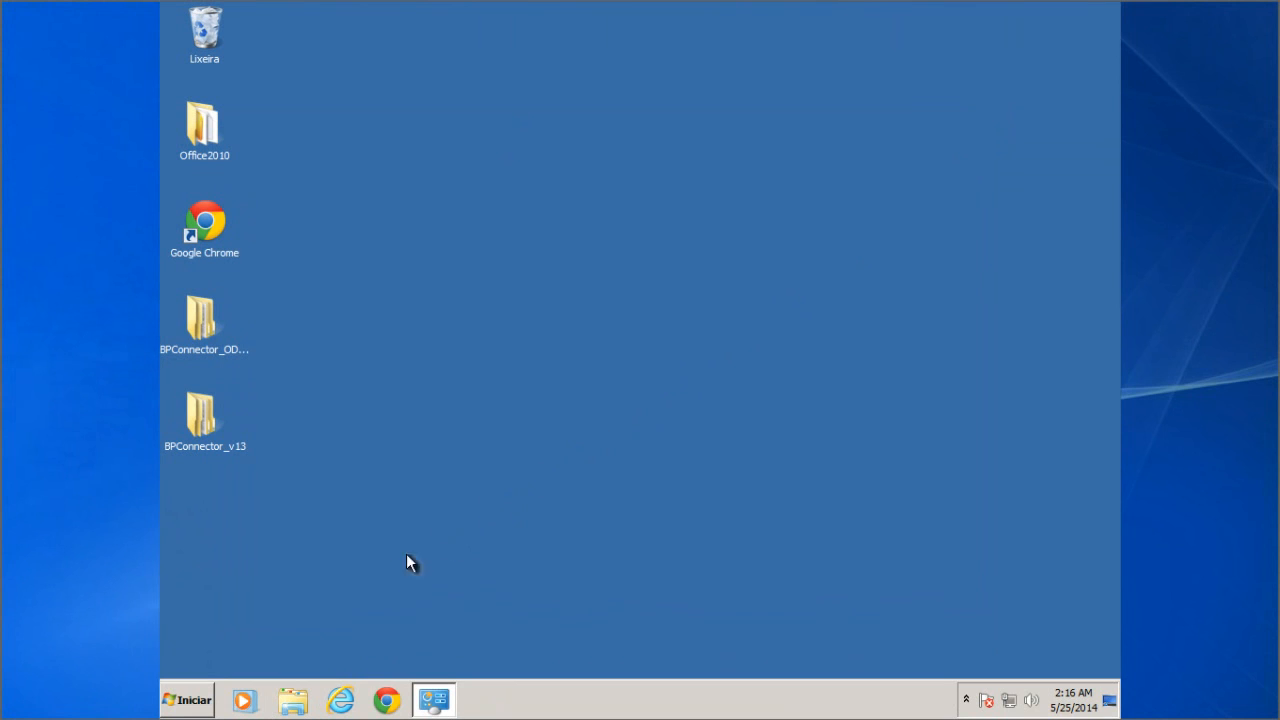
pyautogui.click(184, 699)
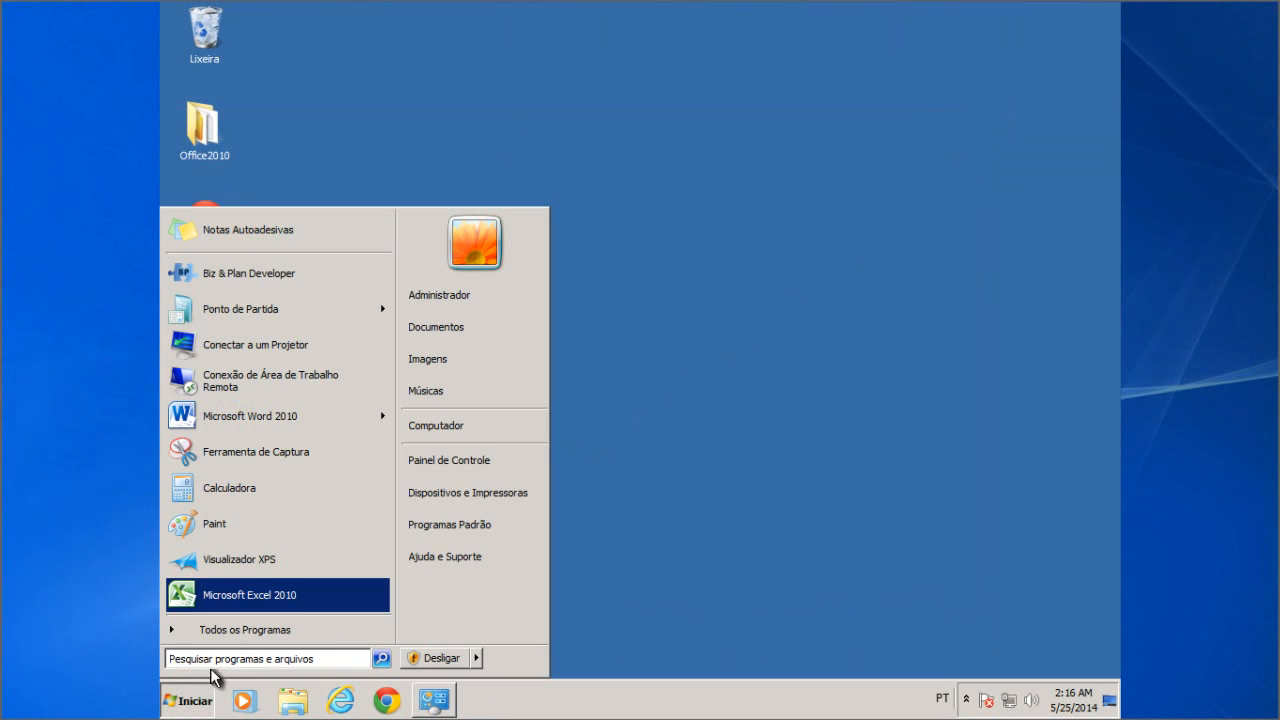
pyautogui.click(234, 637)
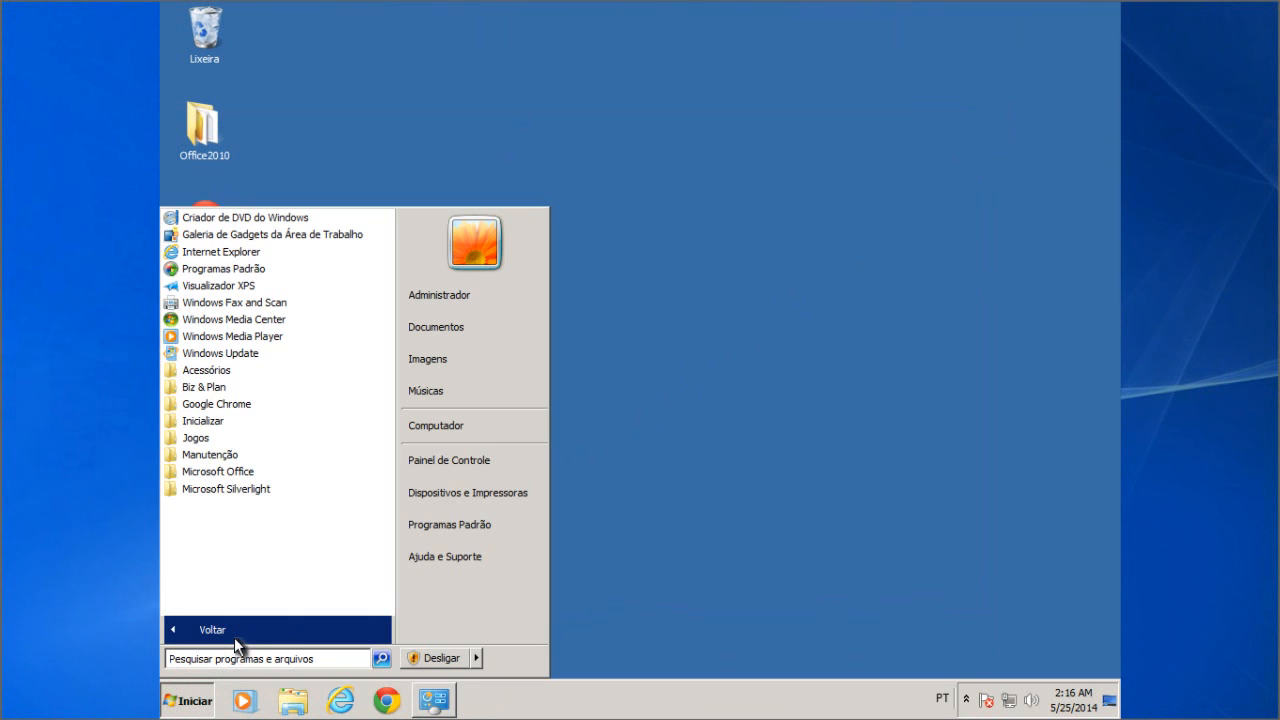
pyautogui.click(207, 389)
pyautogui.click(220, 405)
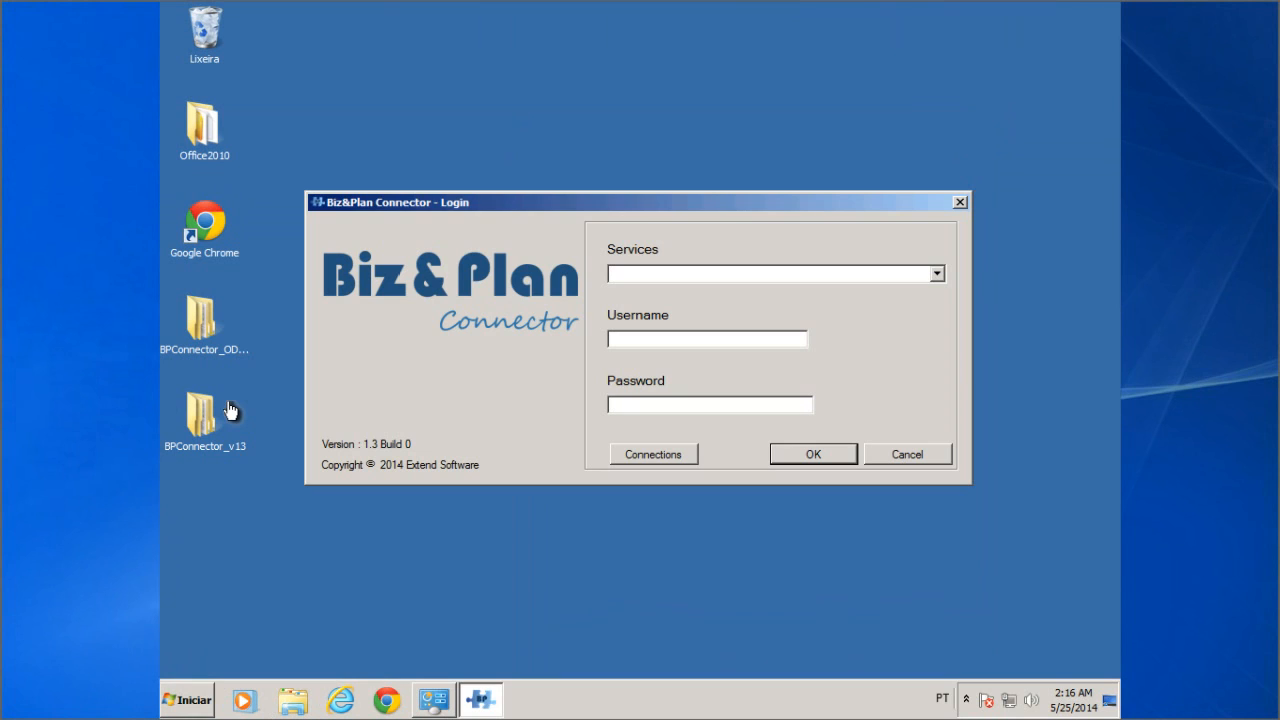
# Step: Add a new connection and rename it from NewItem to 'BP Connector WS'
pyautogui.click(653, 455)
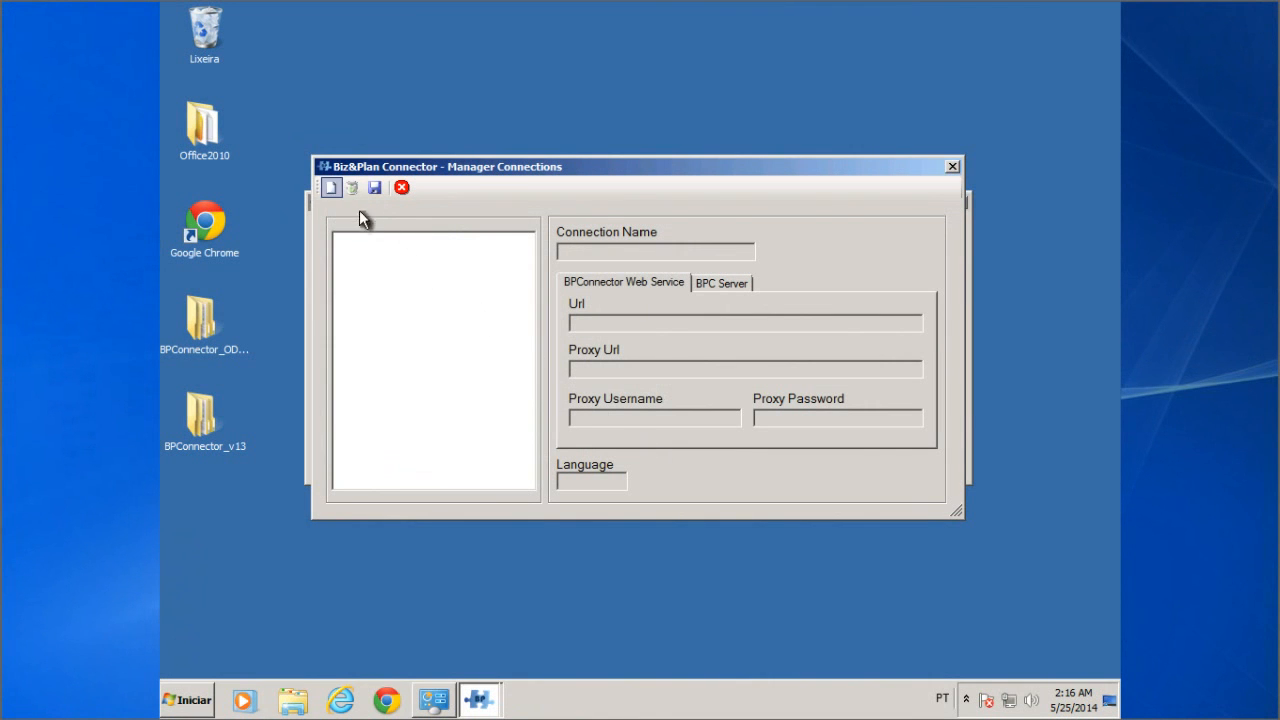
pyautogui.click(331, 187)
pyautogui.click(616, 256)
pyautogui.moveTo(616, 256); pyautogui.dragTo(532, 254)
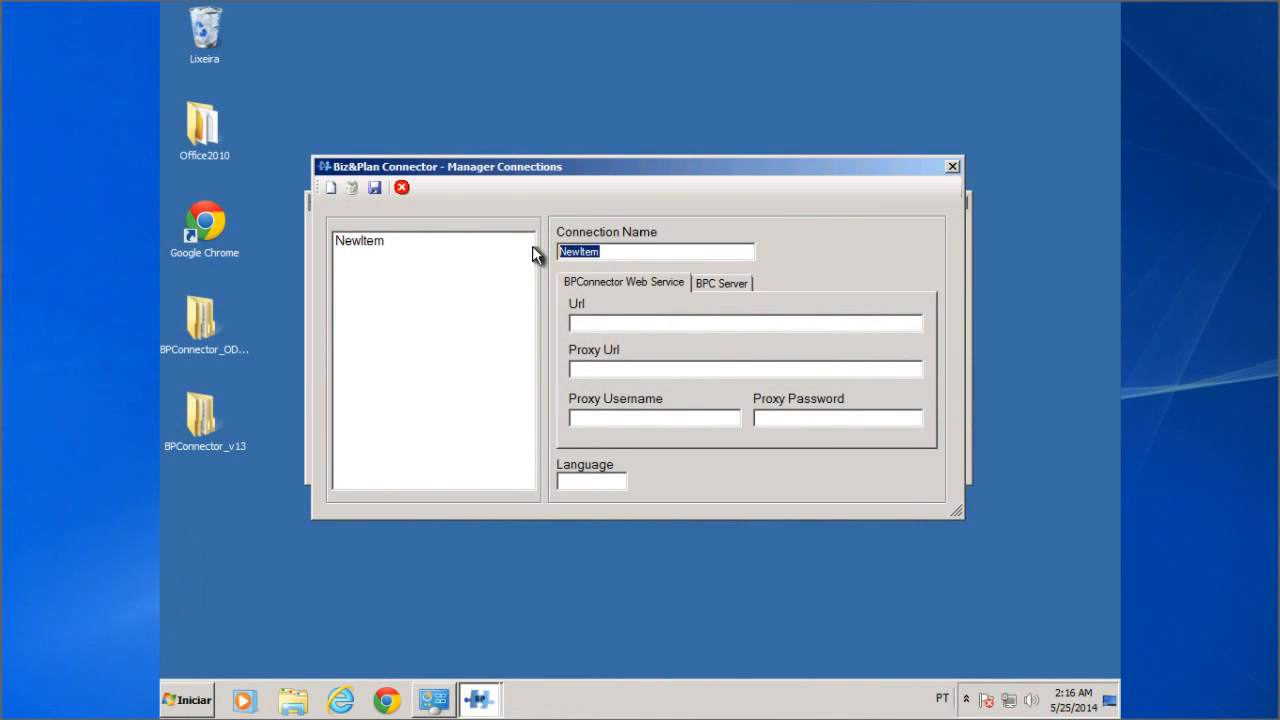
pyautogui.write('BP Connector WS')
pyautogui.click(594, 321)
pyautogui.write('68.148.')
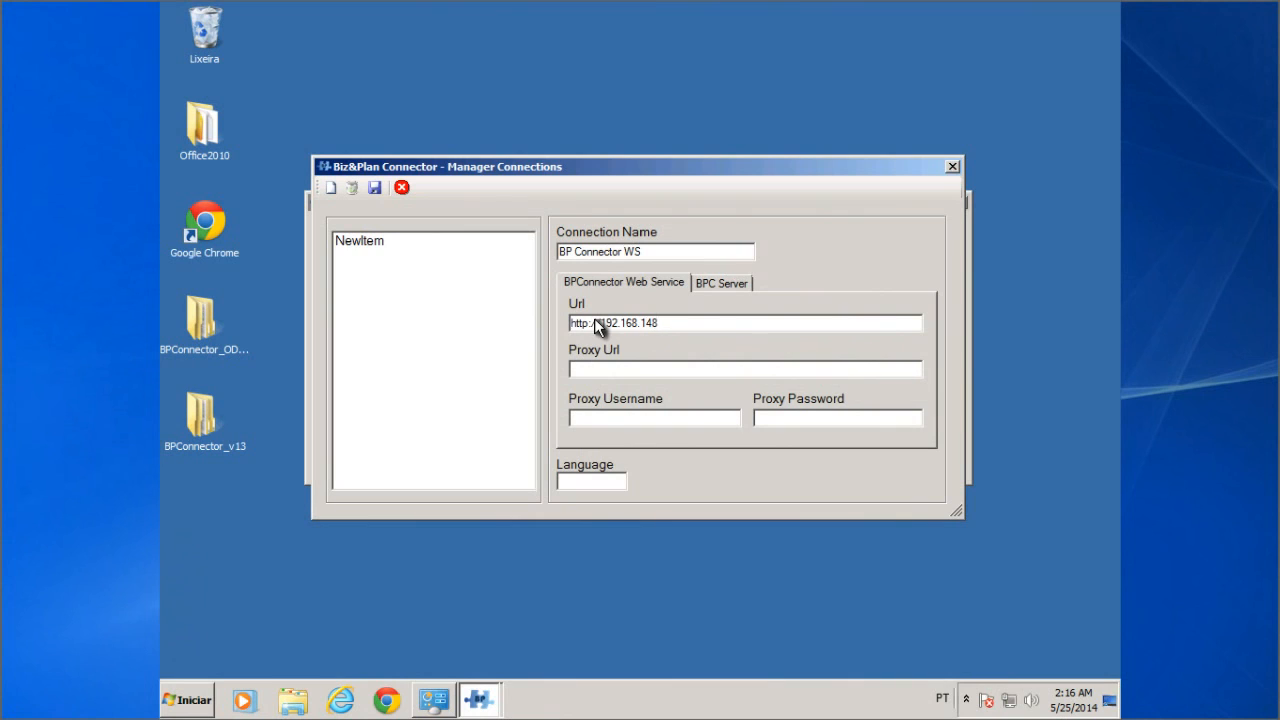
pyautogui.write('152/BizPlanConnectorWS')
pyautogui.write('/')
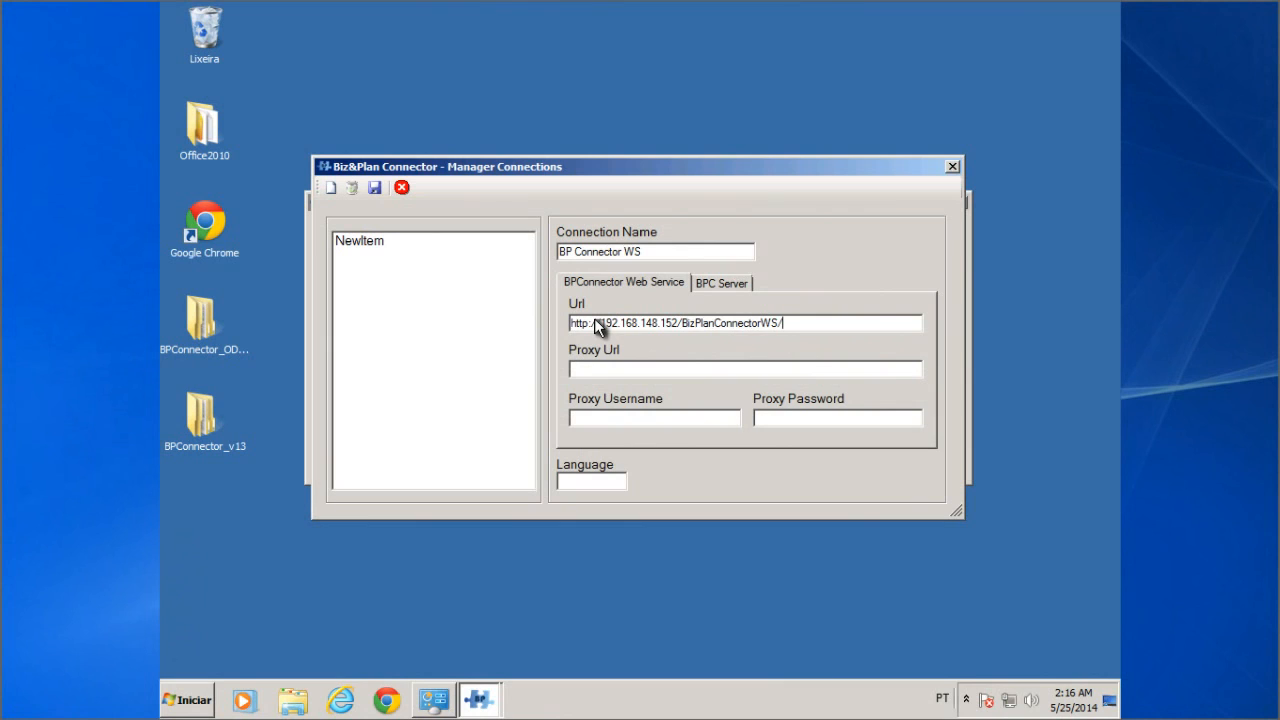
pyautogui.write('Service.asmx')
pyautogui.click(722, 284)
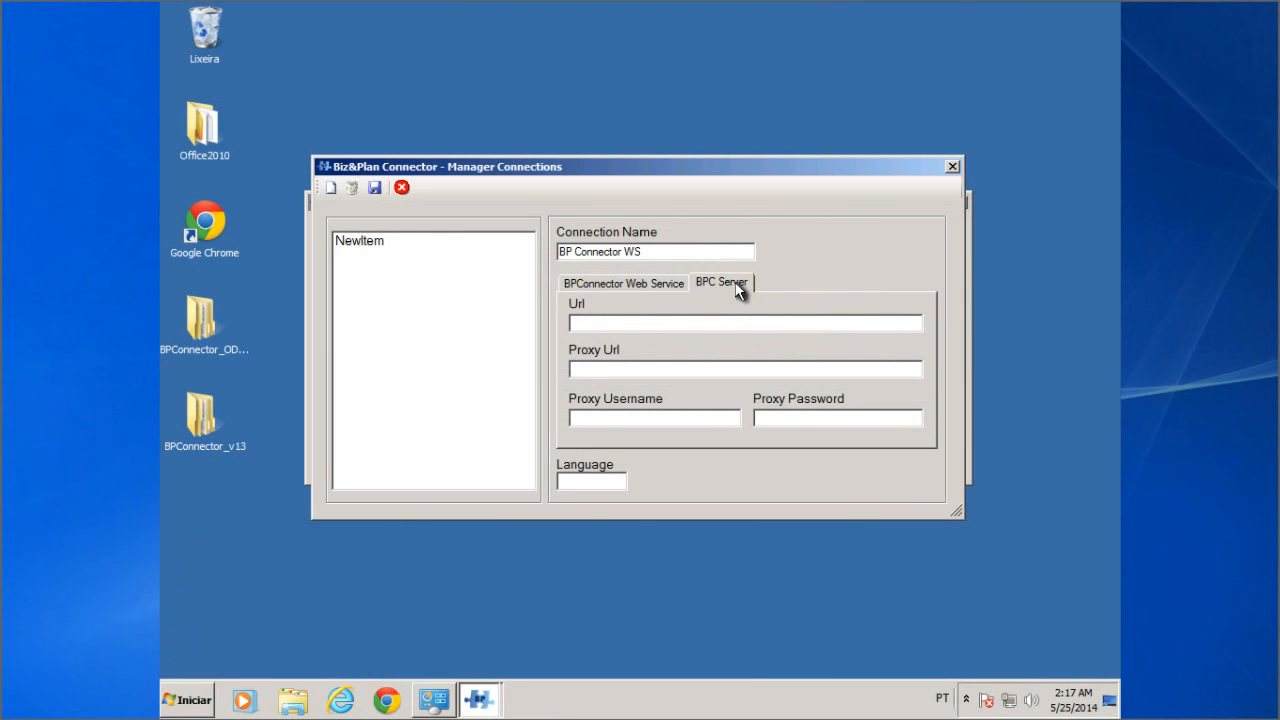
pyautogui.click(657, 322)
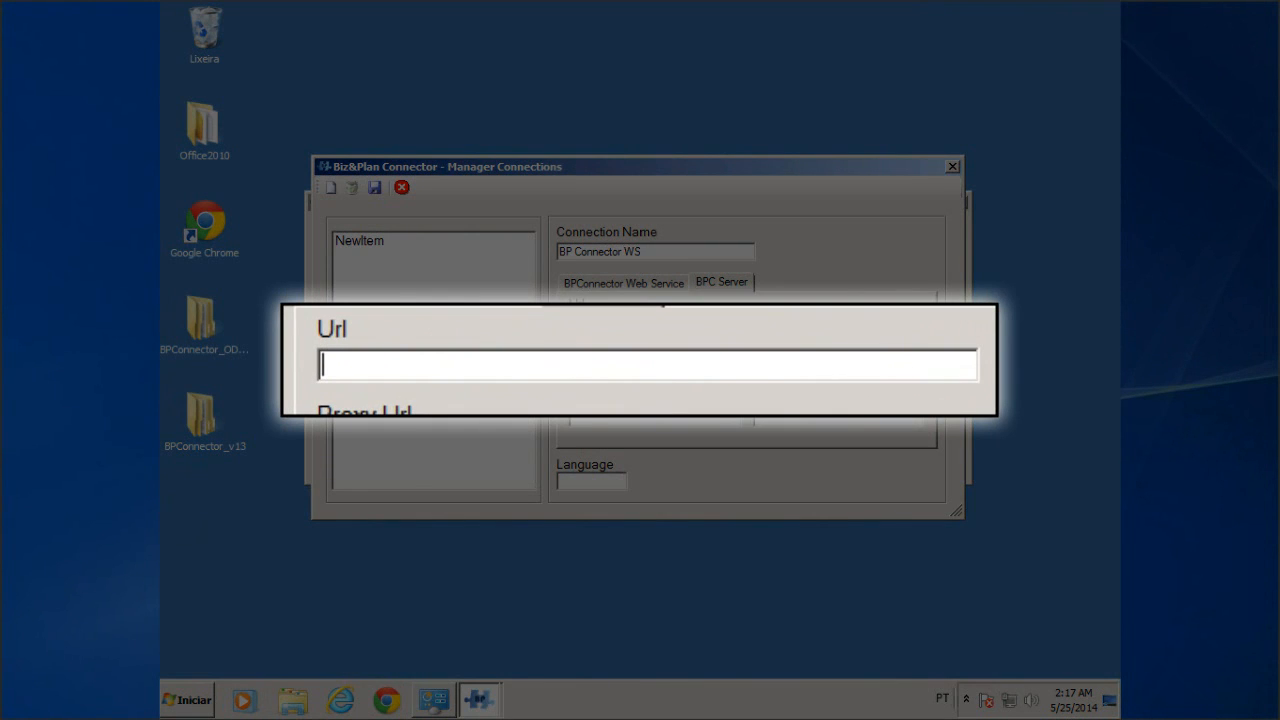
pyautogui.write('http://')
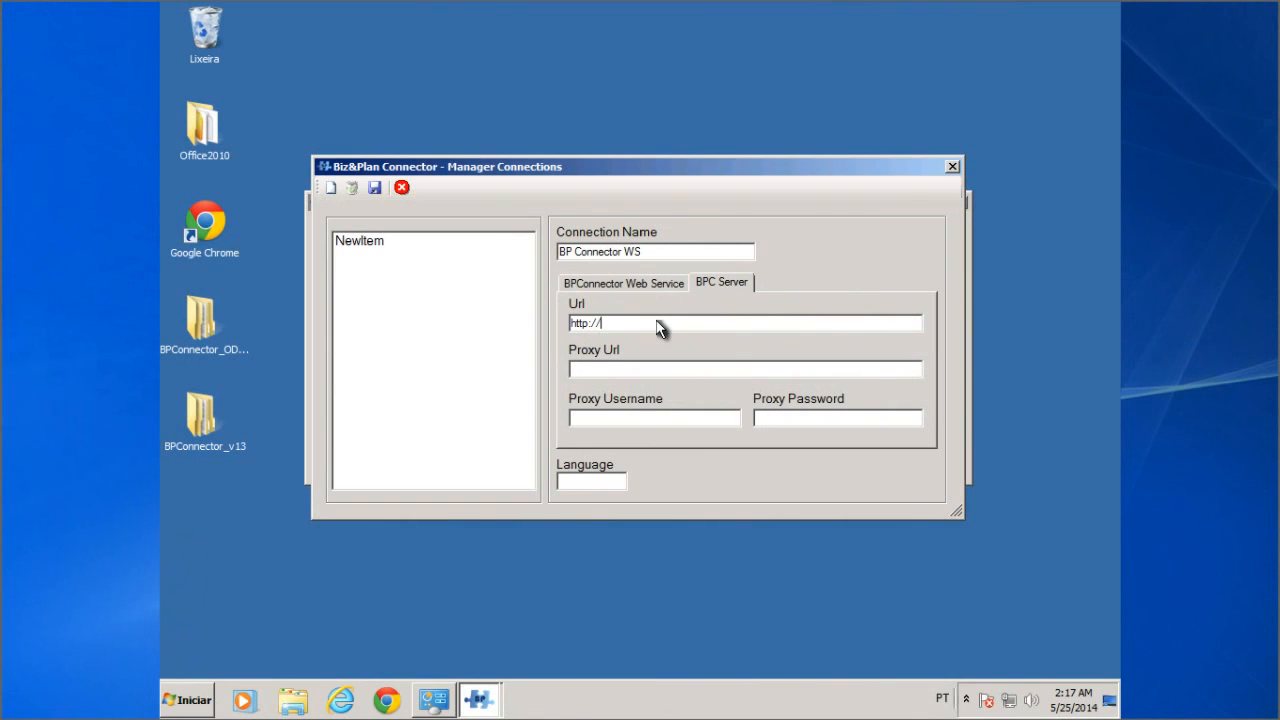
pyautogui.write('192.168.148.133:1080')
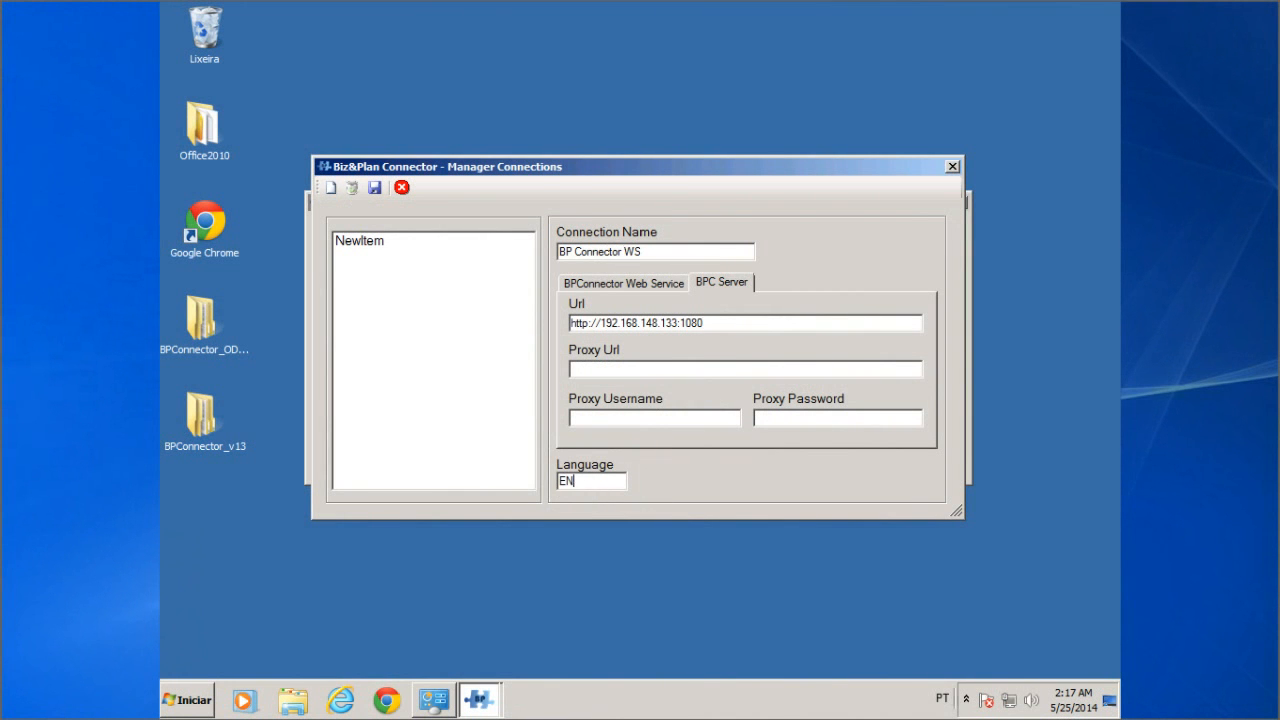
pyautogui.click(376, 196)
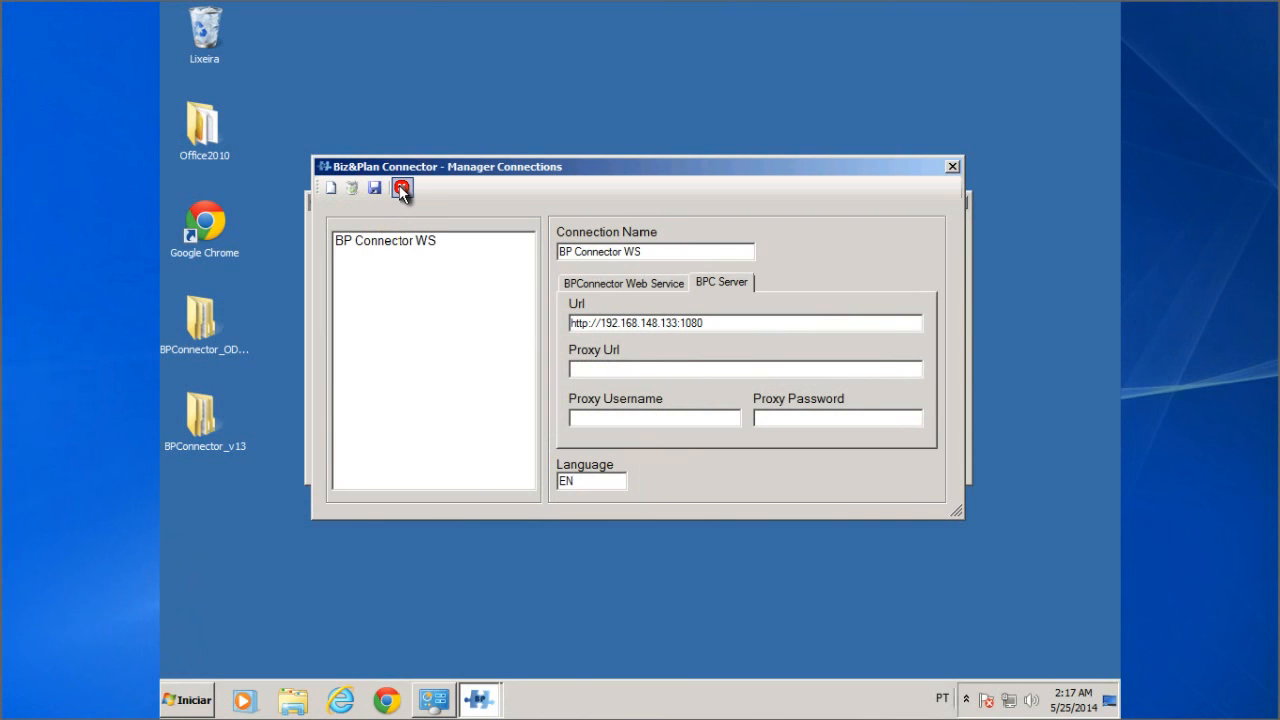
pyautogui.click(401, 189)
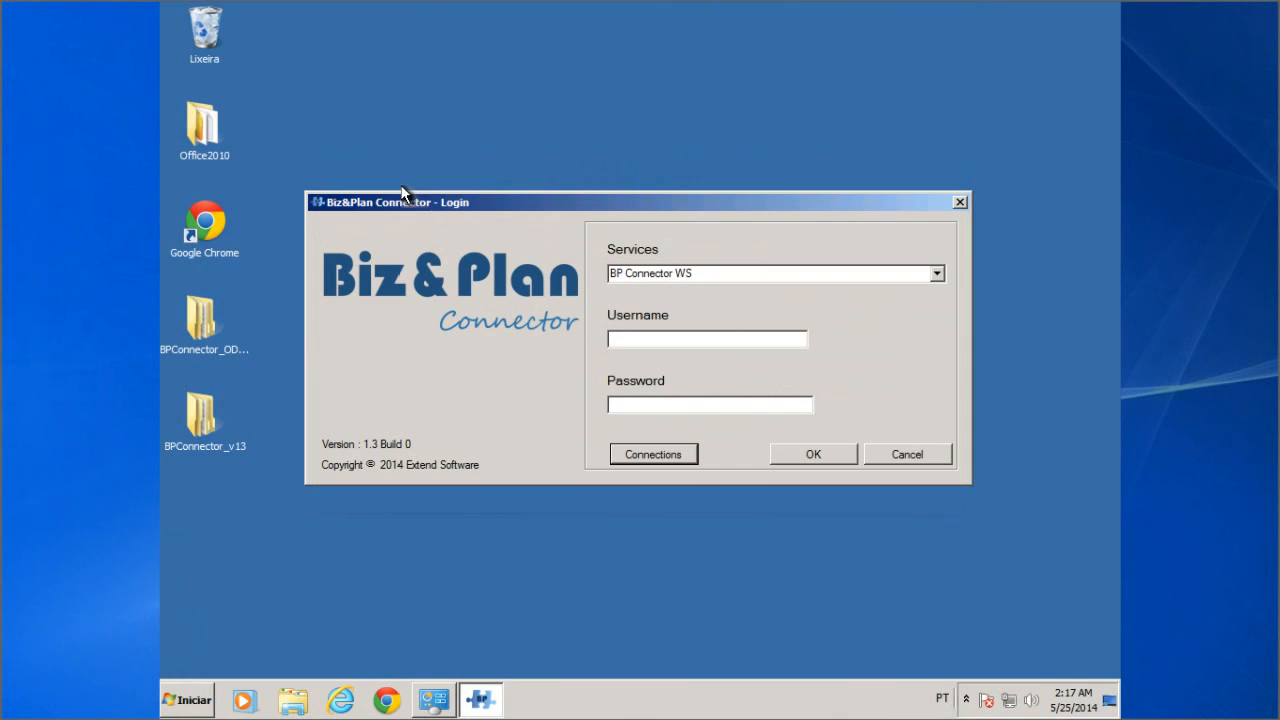
# Step: Log in via BP Connector WS with the admin username and password, getting 'License not Found'
pyautogui.click(936, 273)
pyautogui.click(902, 291)
pyautogui.click(737, 342)
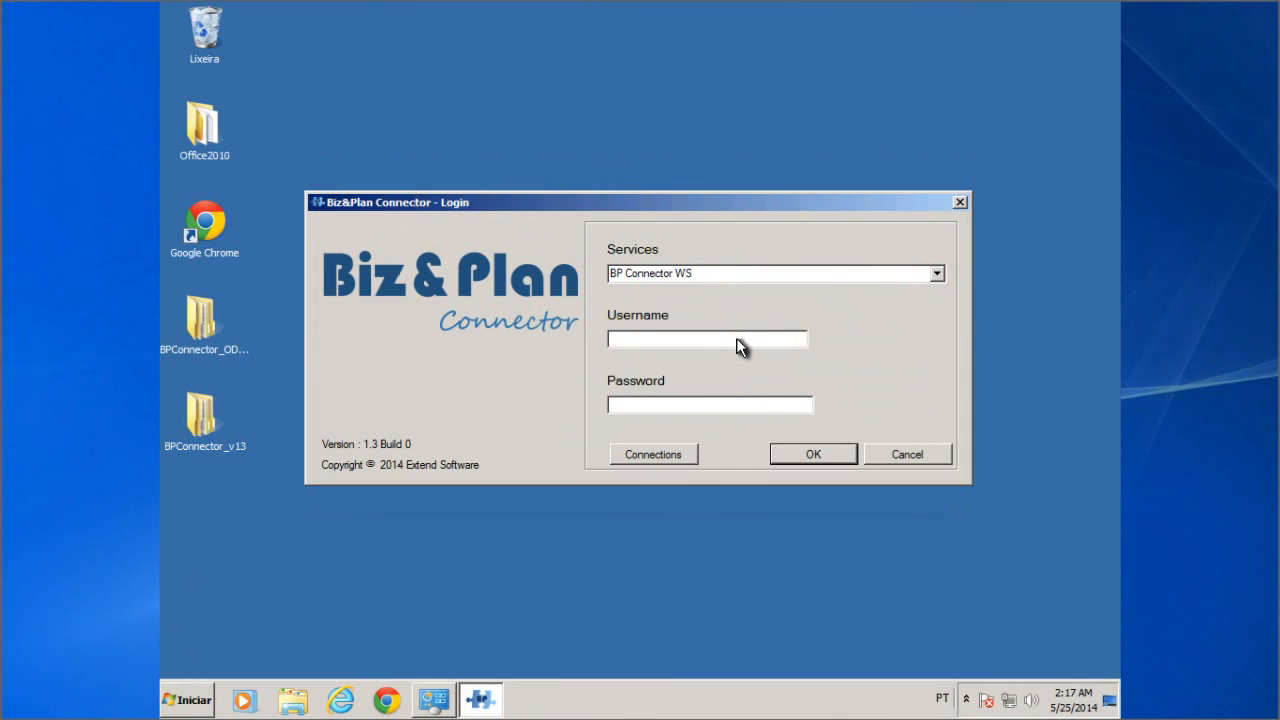
pyautogui.write('SAPADMIN')
pyautogui.press('Tab')
pyautogui.press('capslock')
pyautogui.write('********')
pyautogui.click(808, 456)
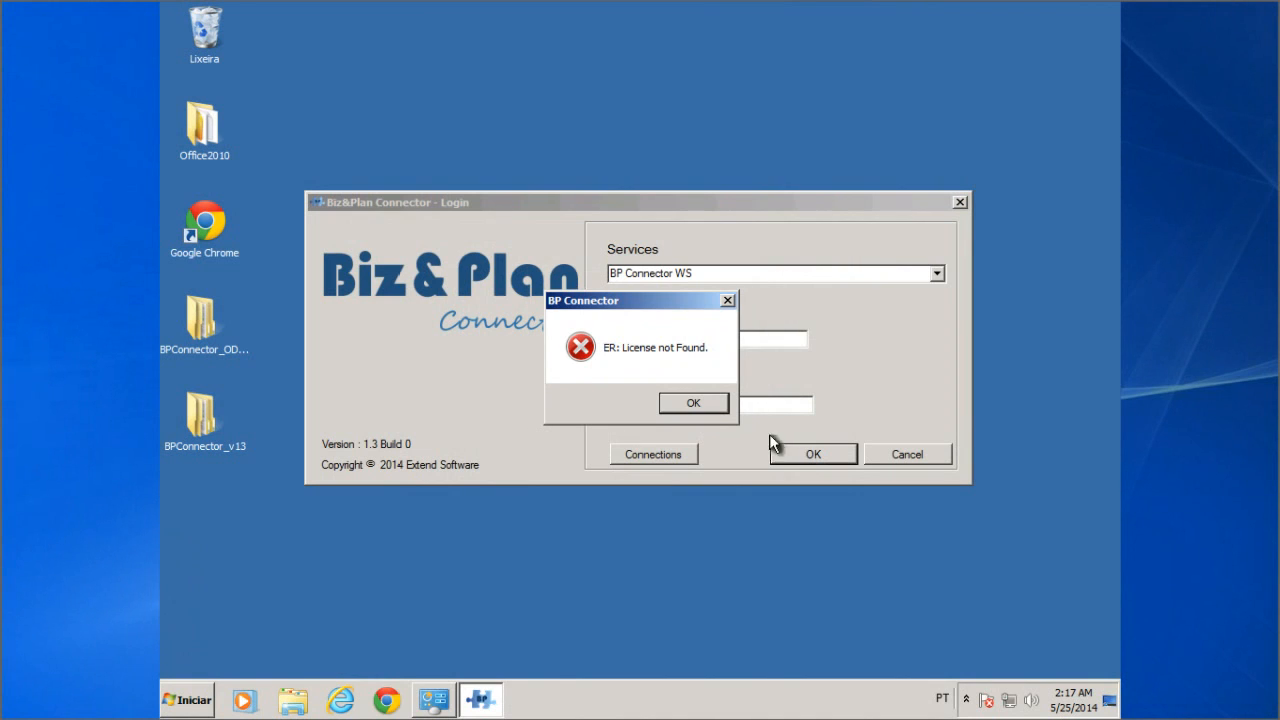
# Step: Dismiss the 'ER: License not Found.' error to reach the License Manager
pyautogui.click(694, 403)
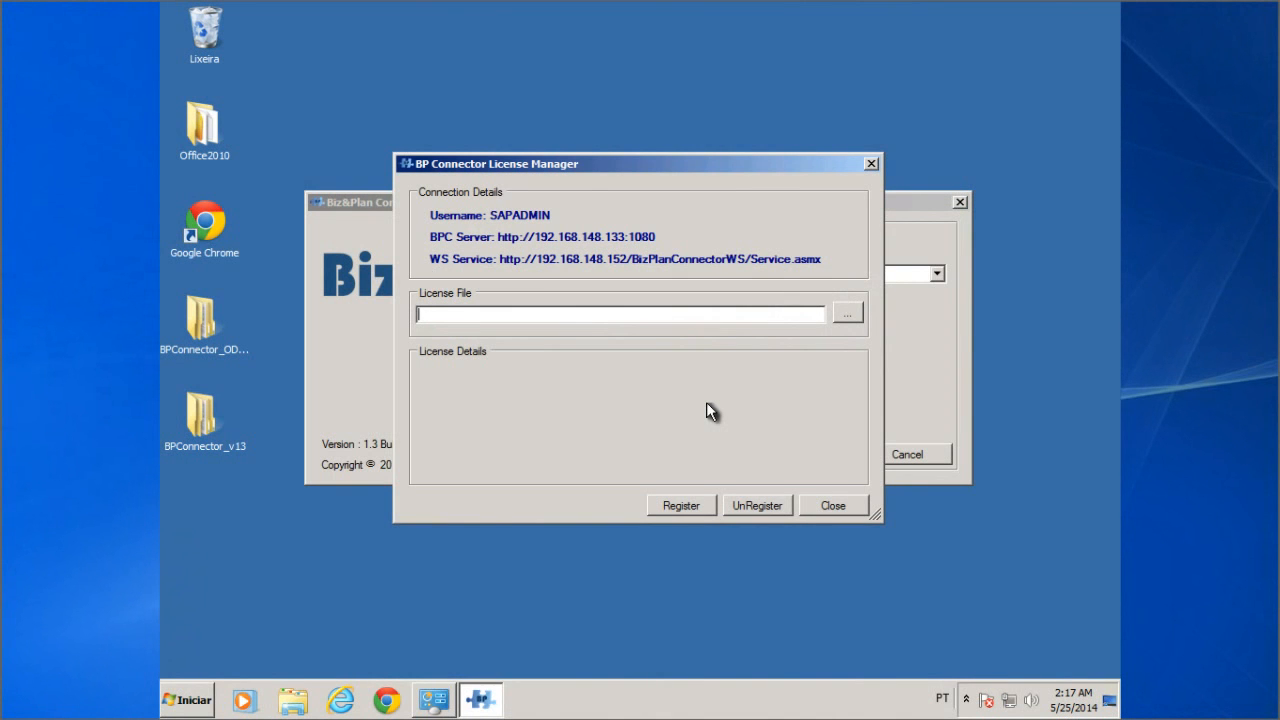
# Step: Register TRIAL_ENTERPRISE.bpclic from BPConnector_v13\BPConnector_v13\Lic, then close the License Manager
pyautogui.click(850, 312)
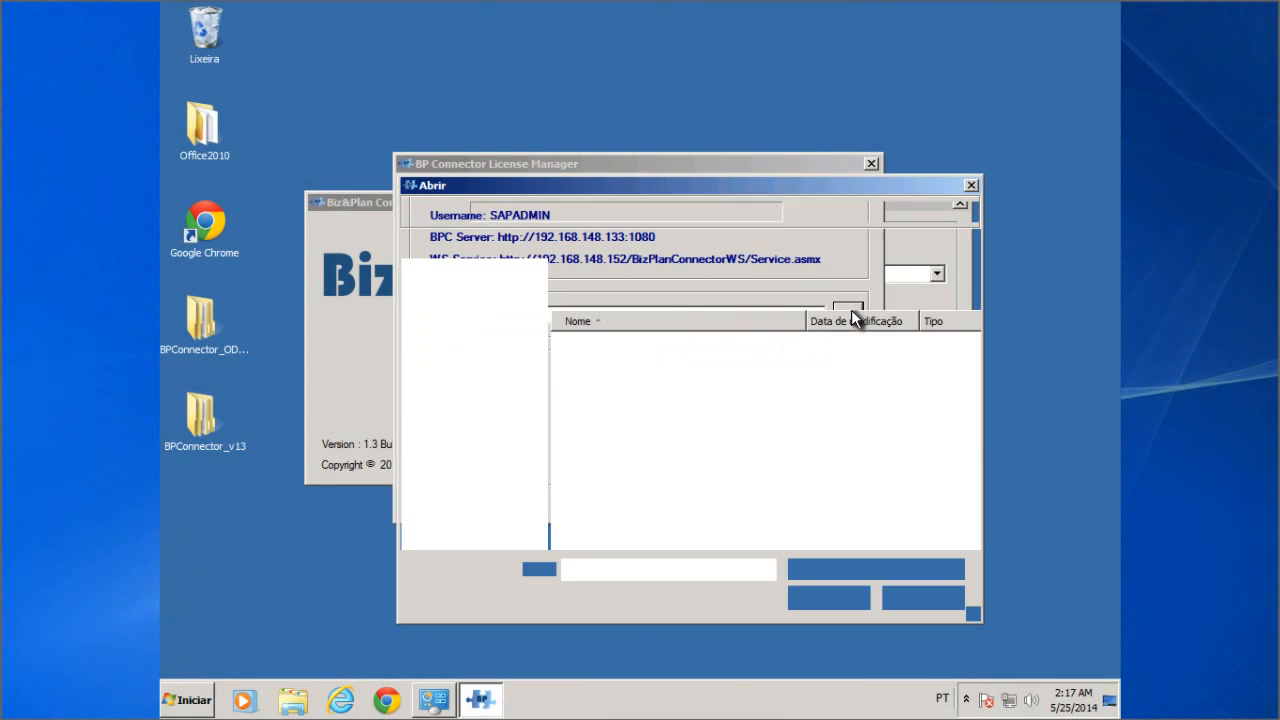
pyautogui.click(511, 301)
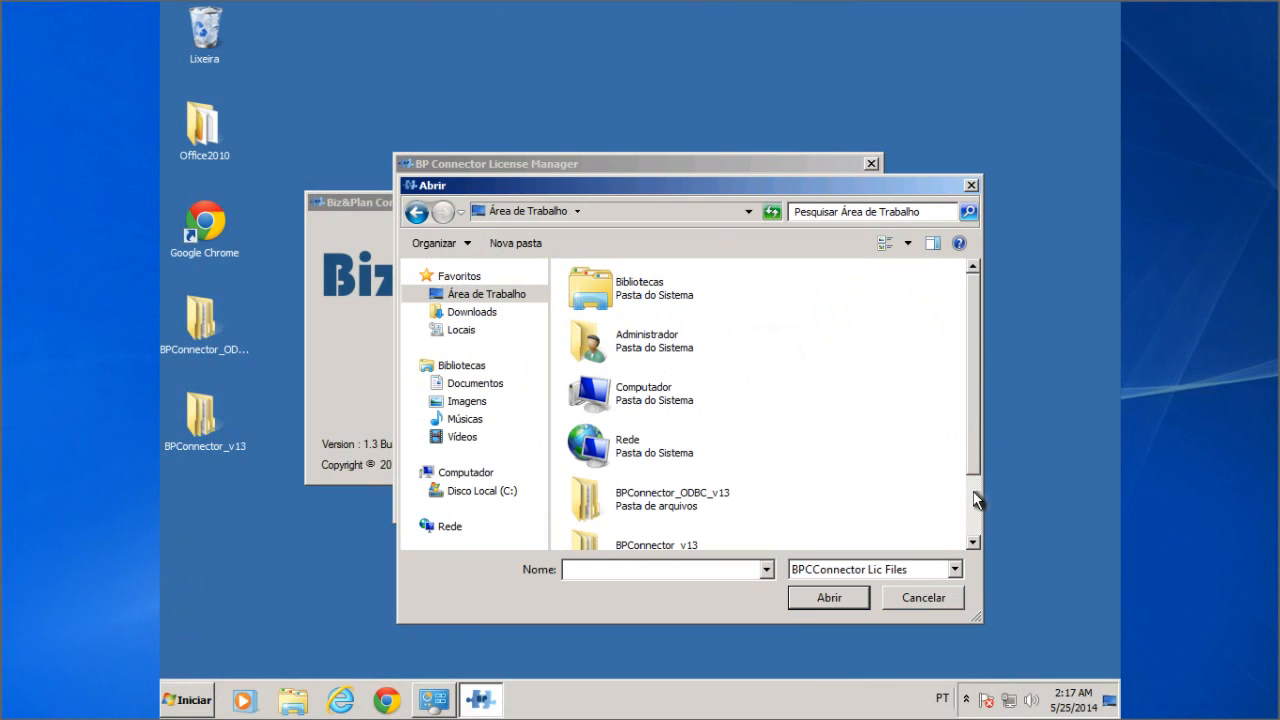
pyautogui.click(978, 524)
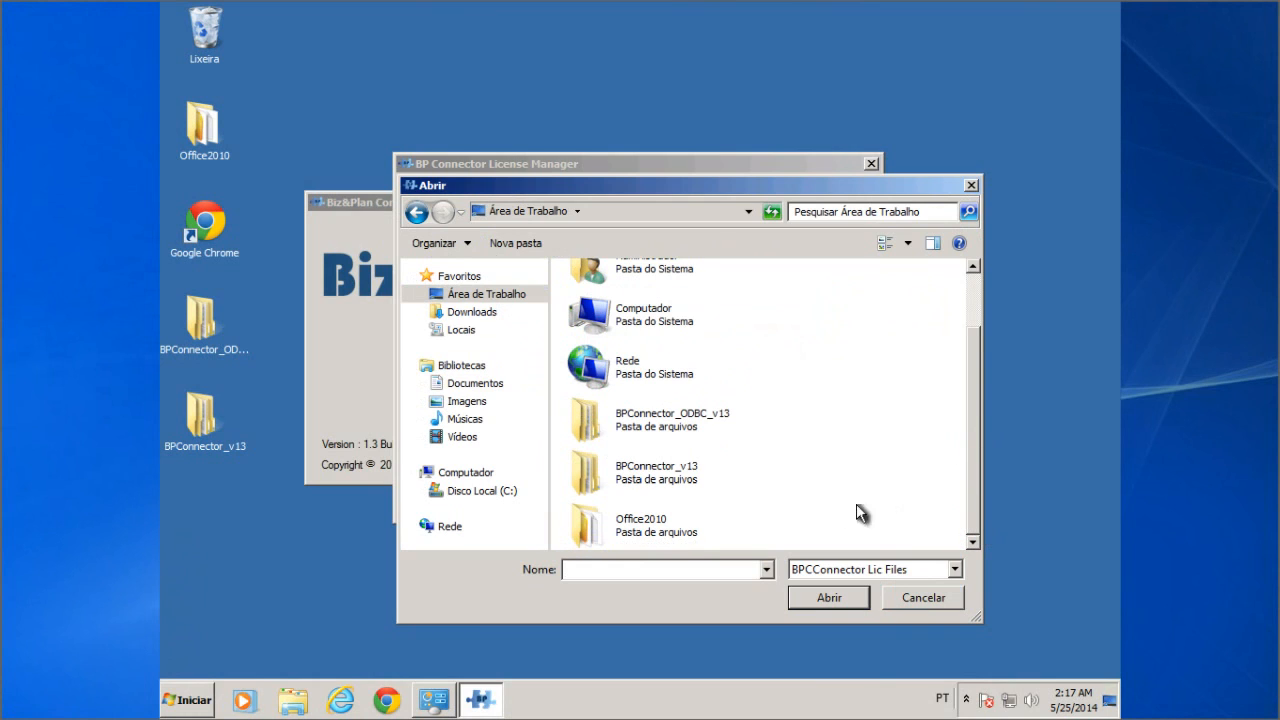
pyautogui.doubleClick(653, 474)
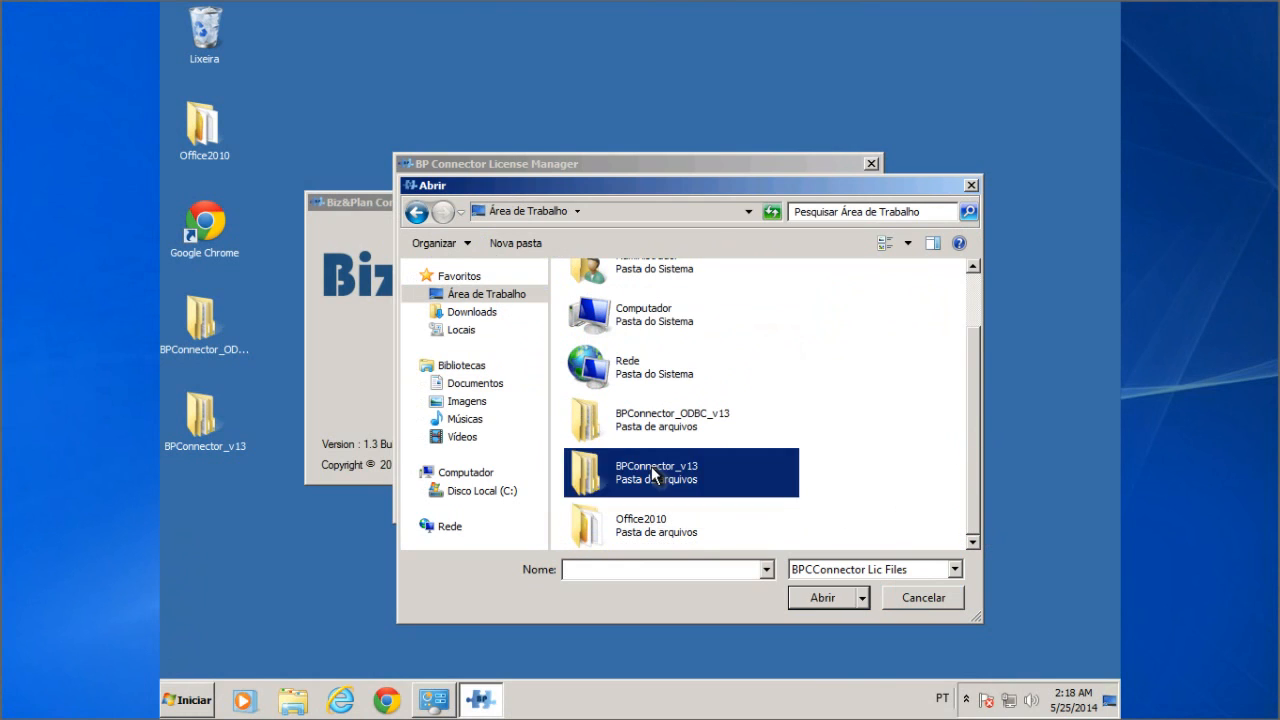
pyautogui.doubleClick(613, 296)
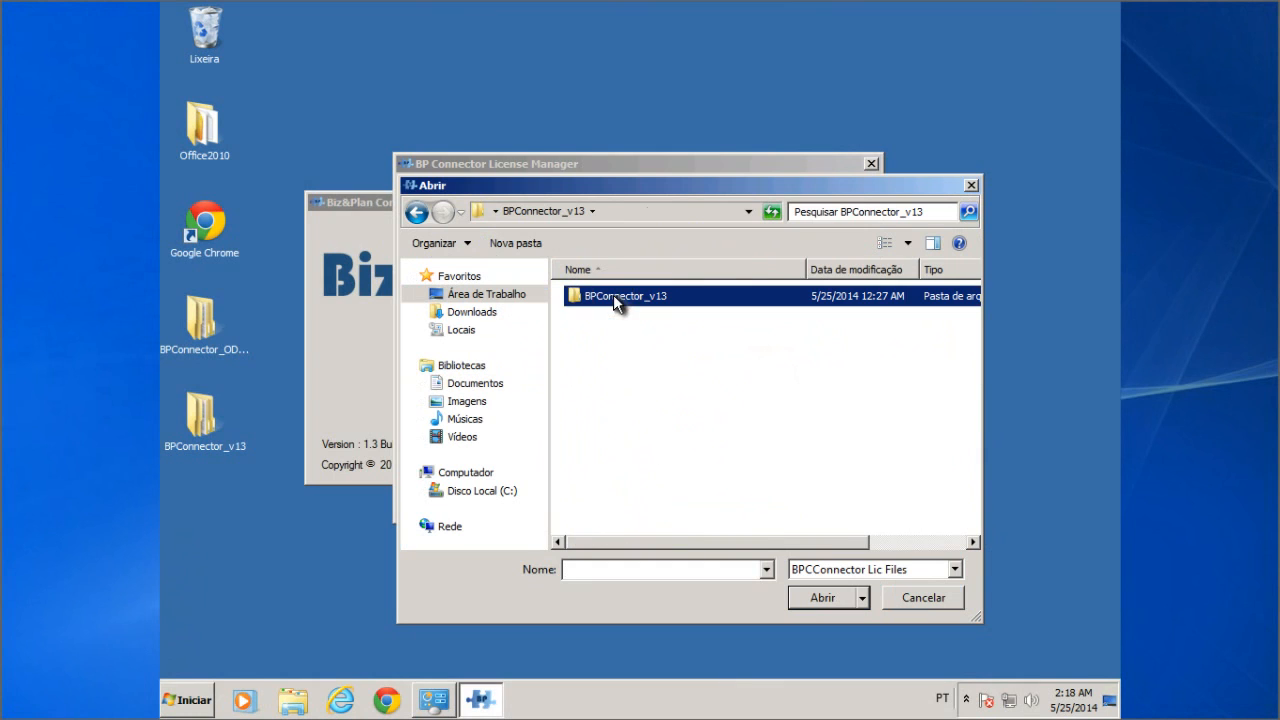
pyautogui.click(593, 378)
pyautogui.doubleClick(593, 378)
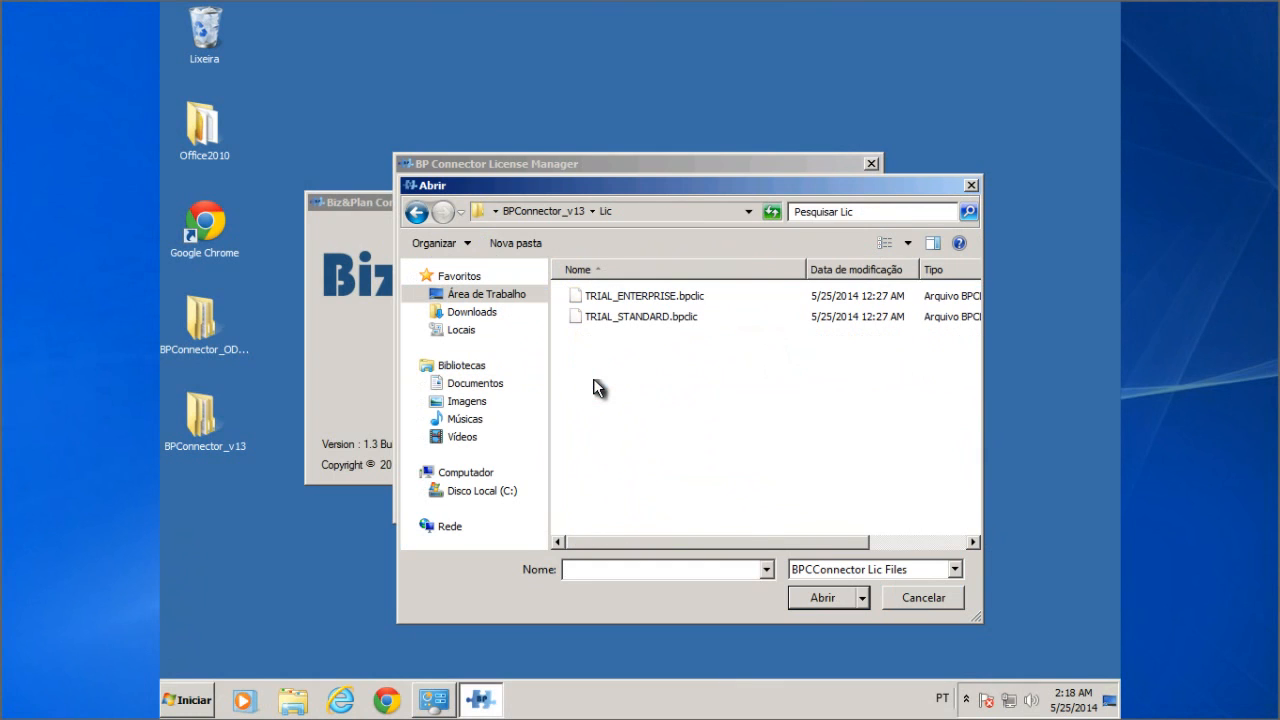
pyautogui.doubleClick(648, 295)
pyautogui.click(678, 502)
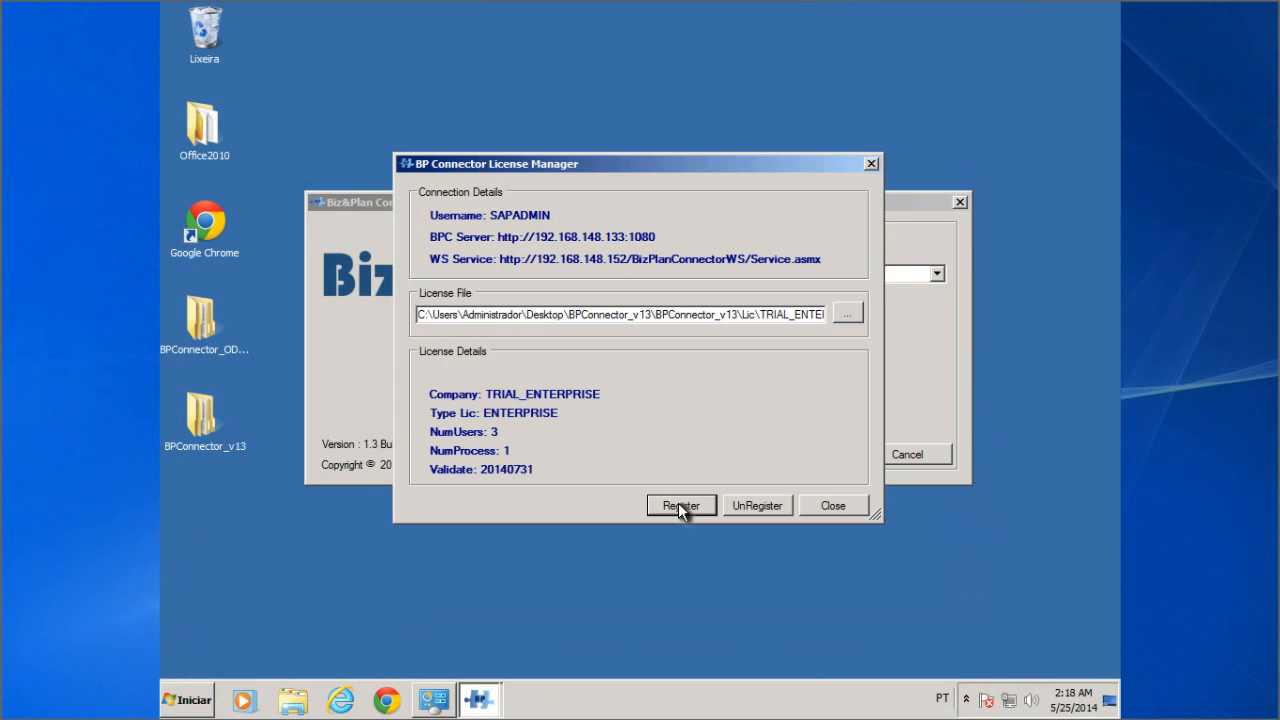
pyautogui.click(829, 505)
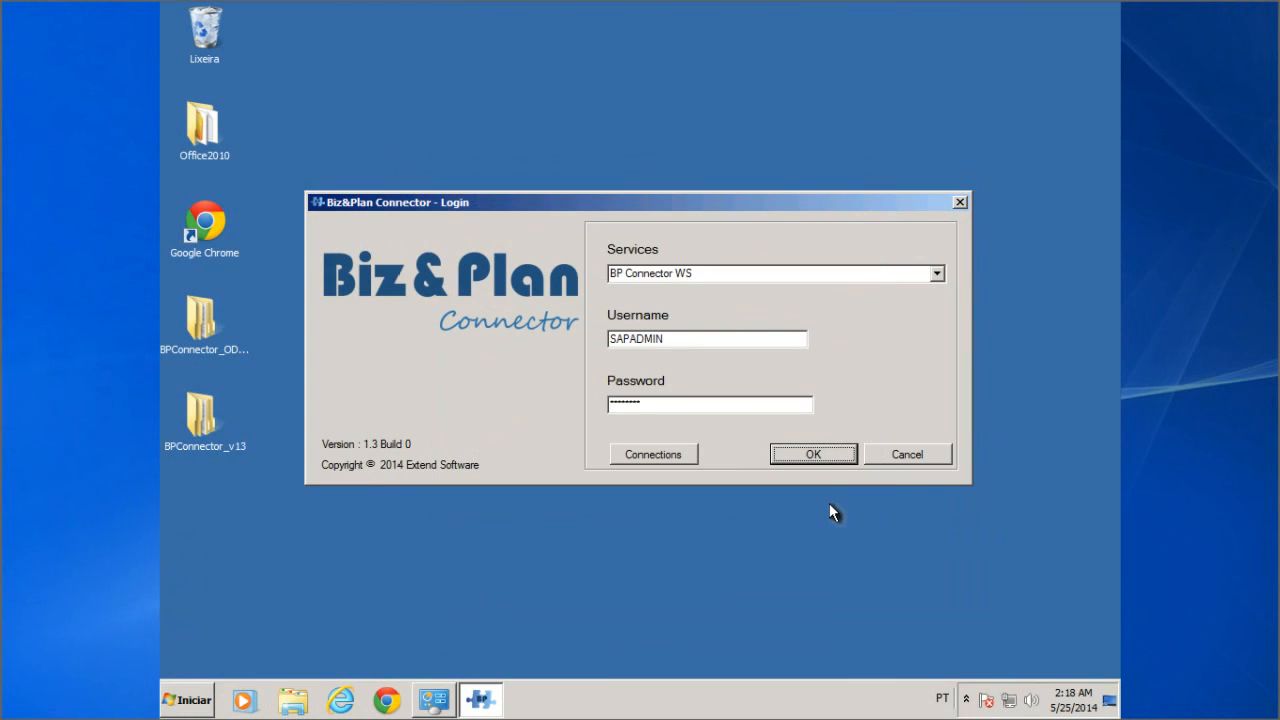
# Step: Log in as SAPADMIN, expand the server to list environments like CON_TST and SAP_IFRS, then close the window
pyautogui.click(815, 457)
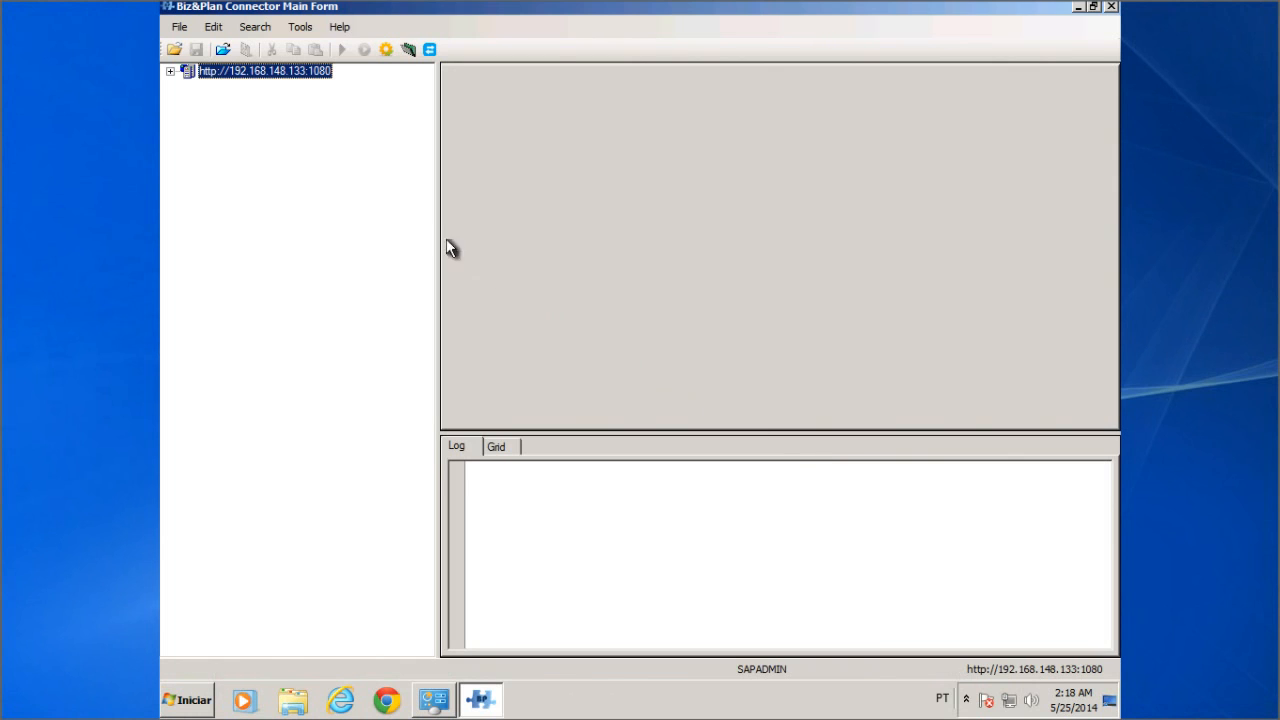
pyautogui.click(170, 72)
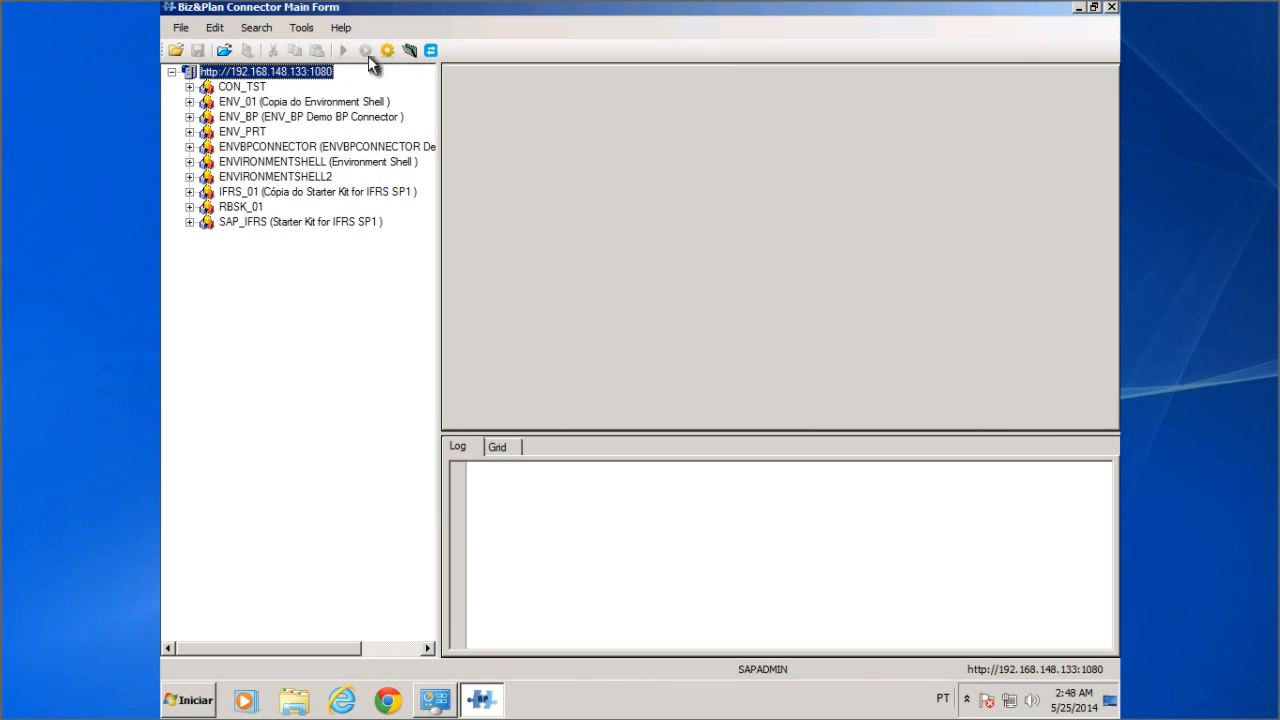
pyautogui.click(1111, 9)
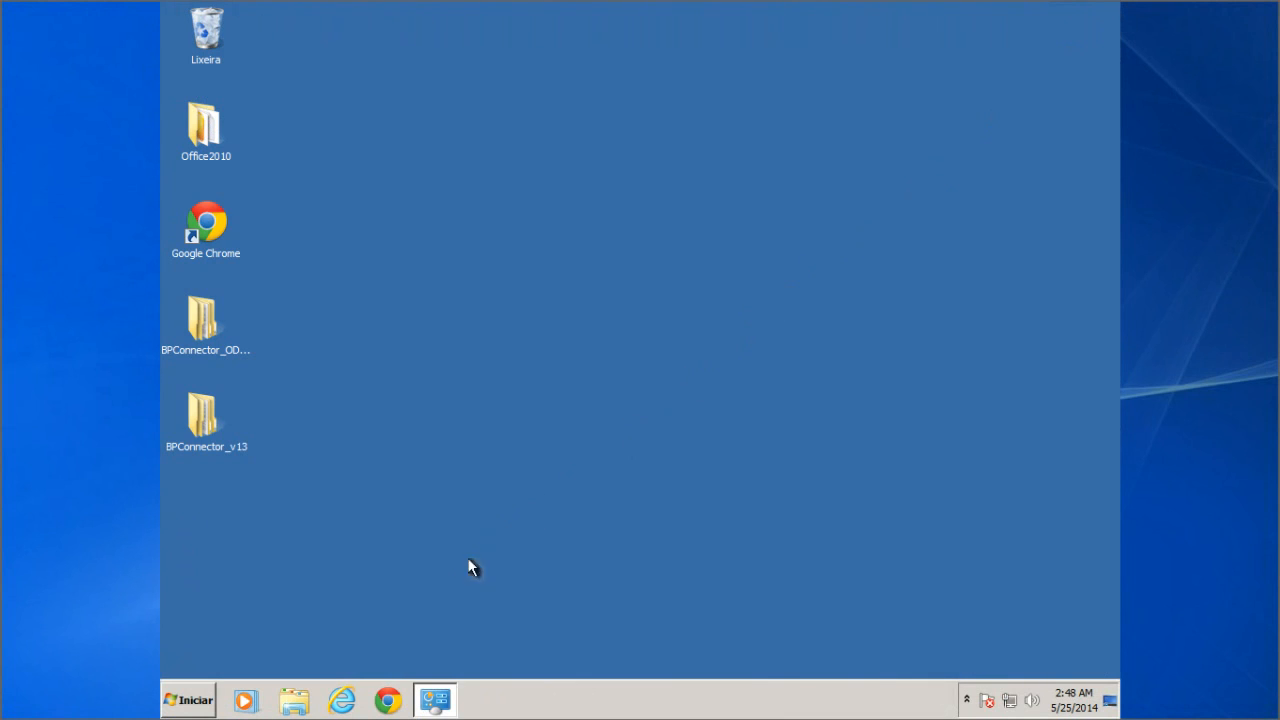
# Step: Delete the Command folder from C:\Arquivos de Programas (x86)\Extend Software\Biz & Plan Developer with admin permission
pyautogui.rightClick(295, 703)
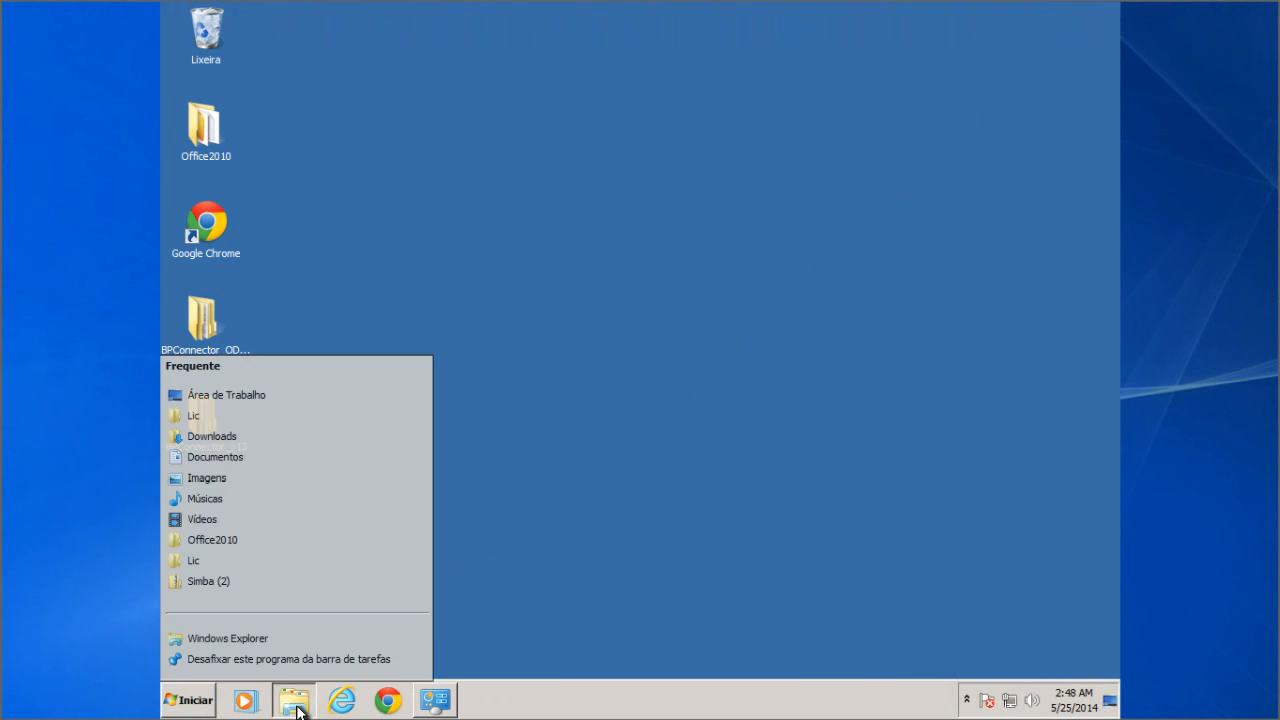
pyautogui.click(252, 636)
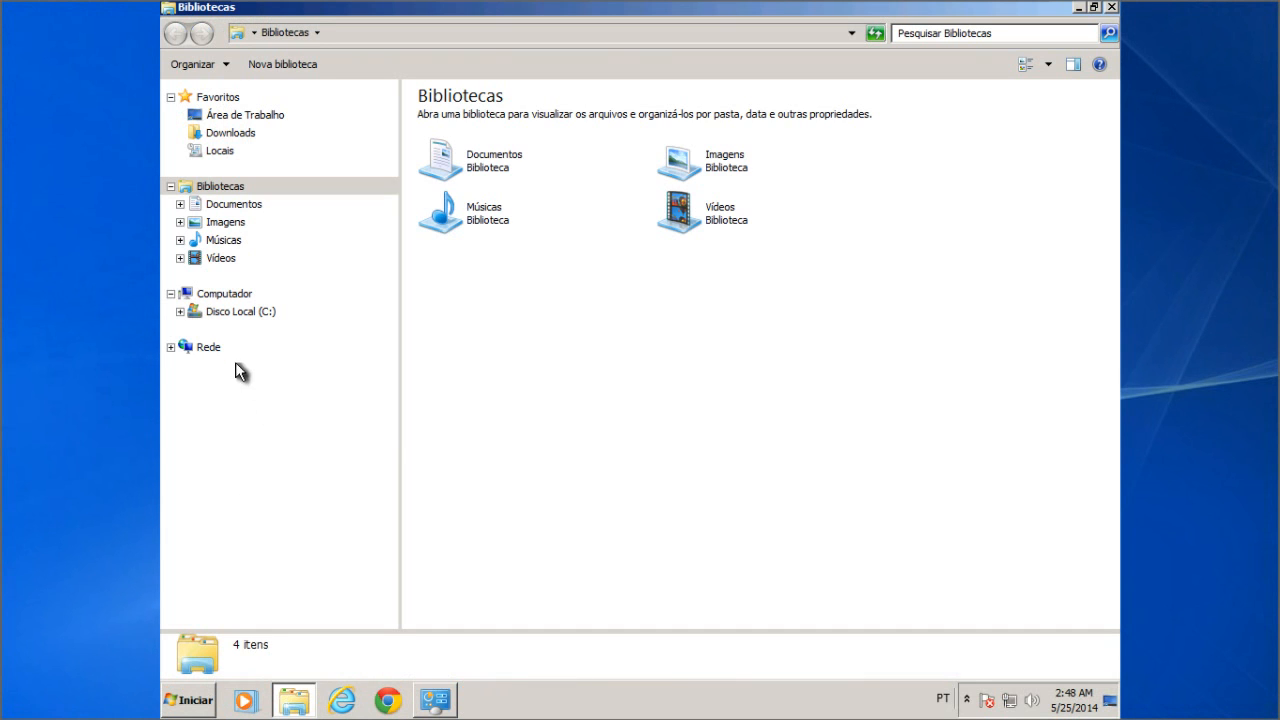
pyautogui.click(235, 313)
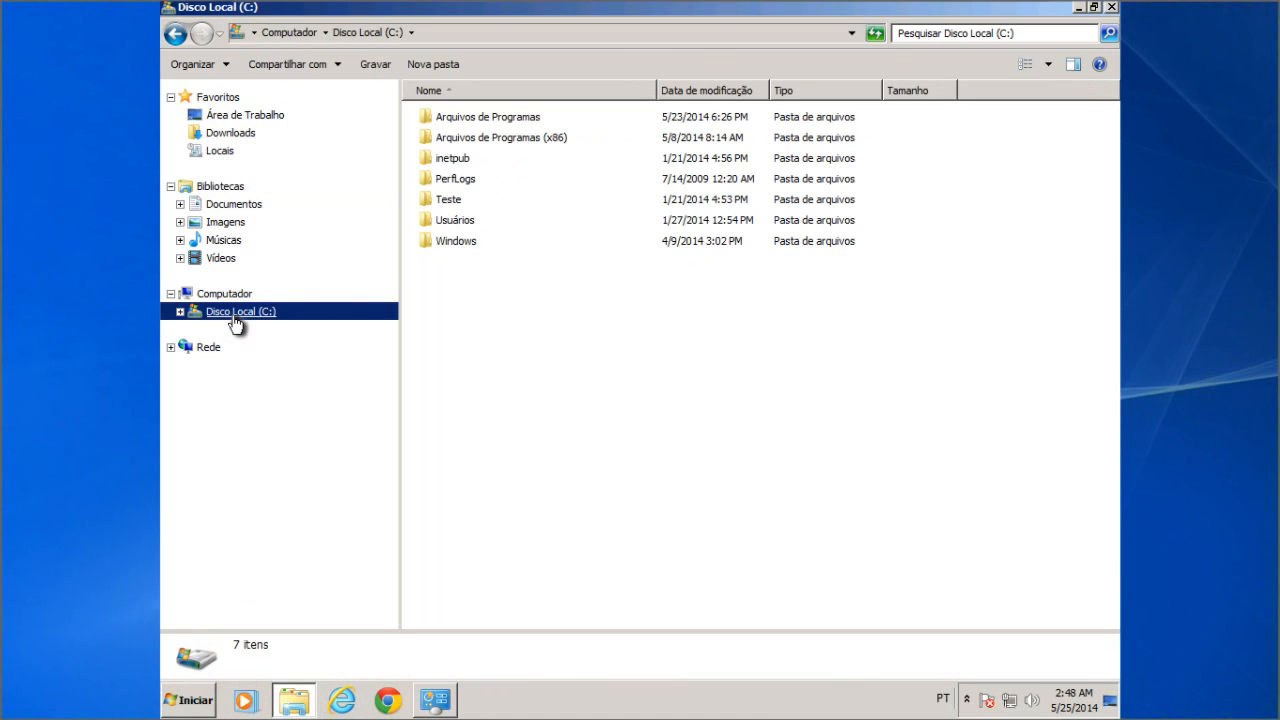
pyautogui.doubleClick(516, 145)
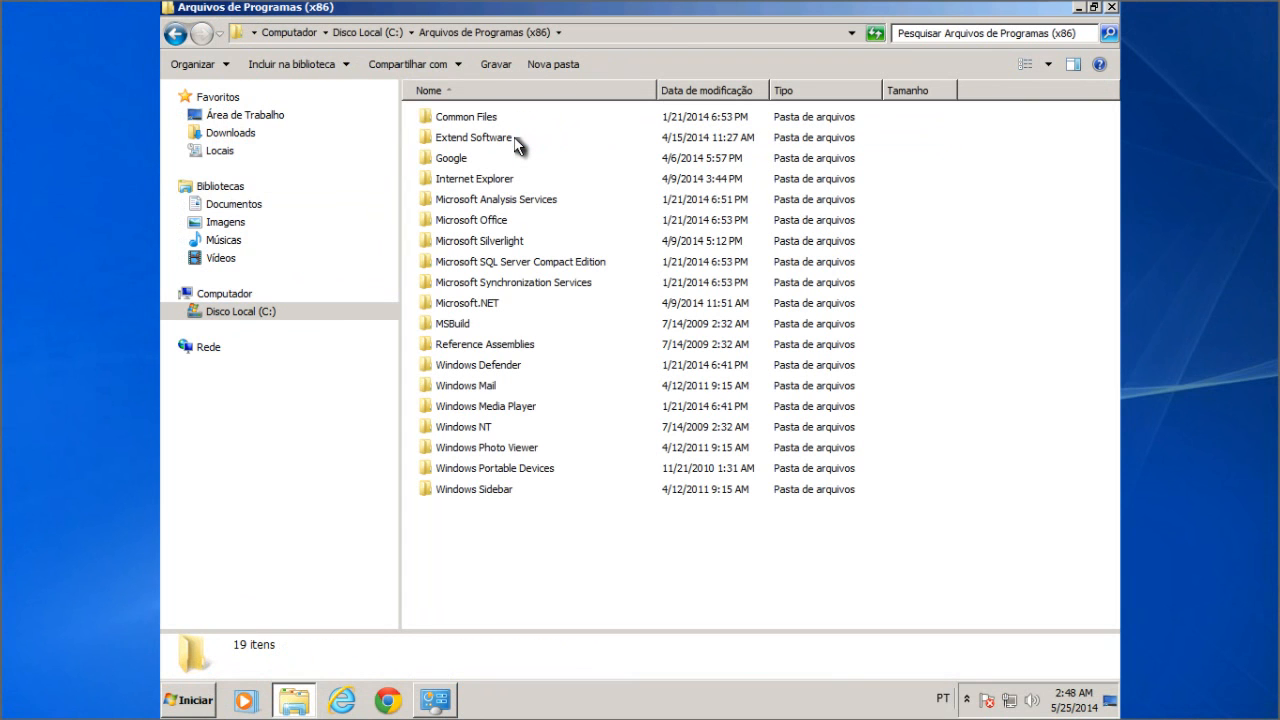
pyautogui.doubleClick(512, 144)
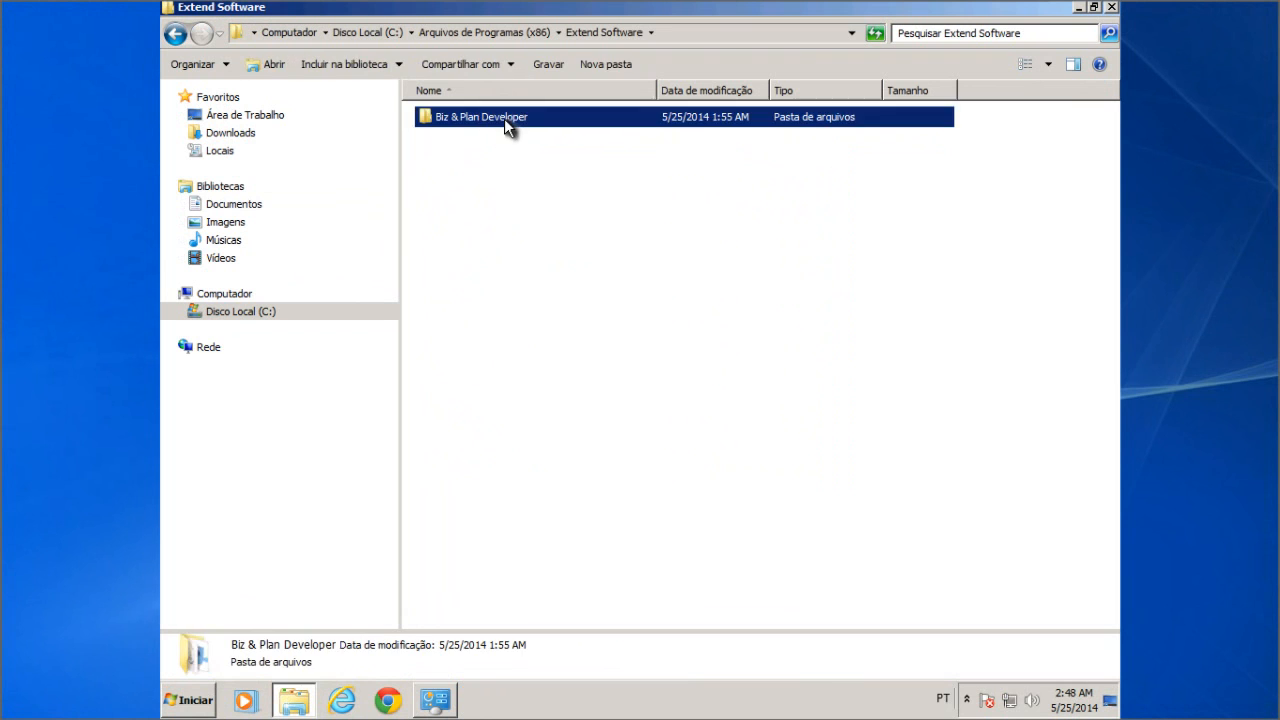
pyautogui.doubleClick(504, 118)
pyautogui.click(474, 121)
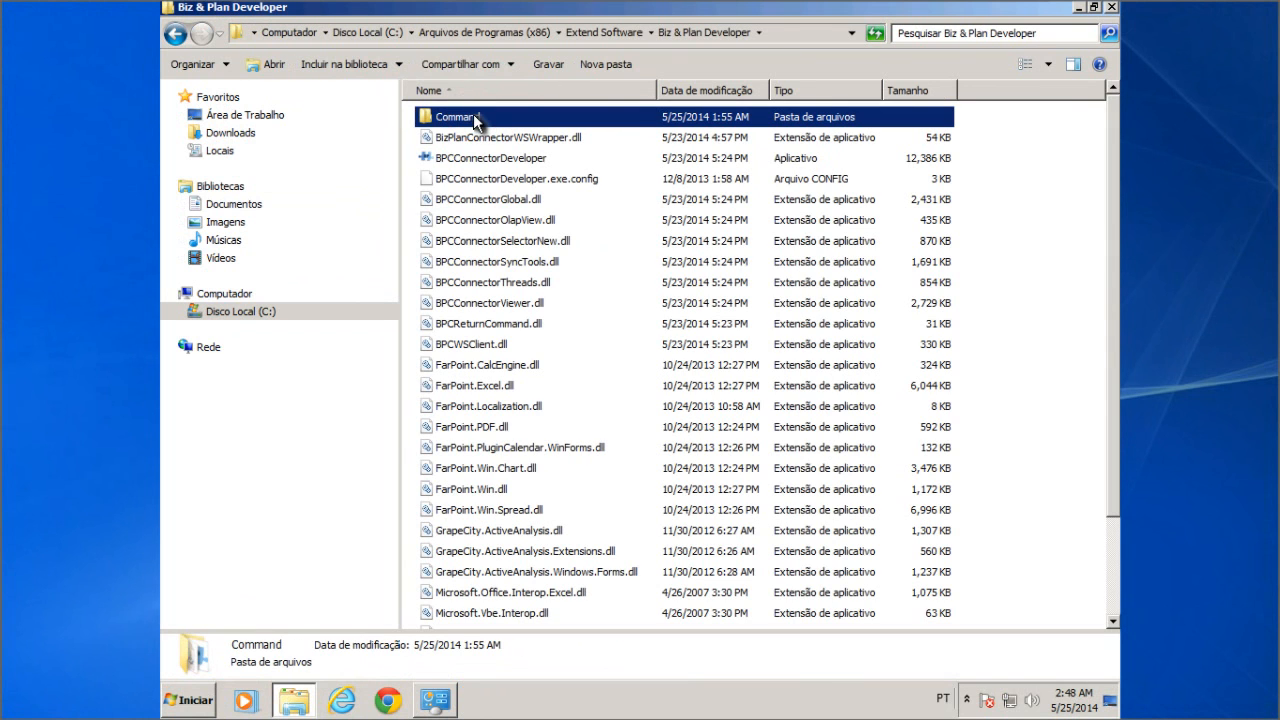
pyautogui.press('Delete')
pyautogui.click(706, 424)
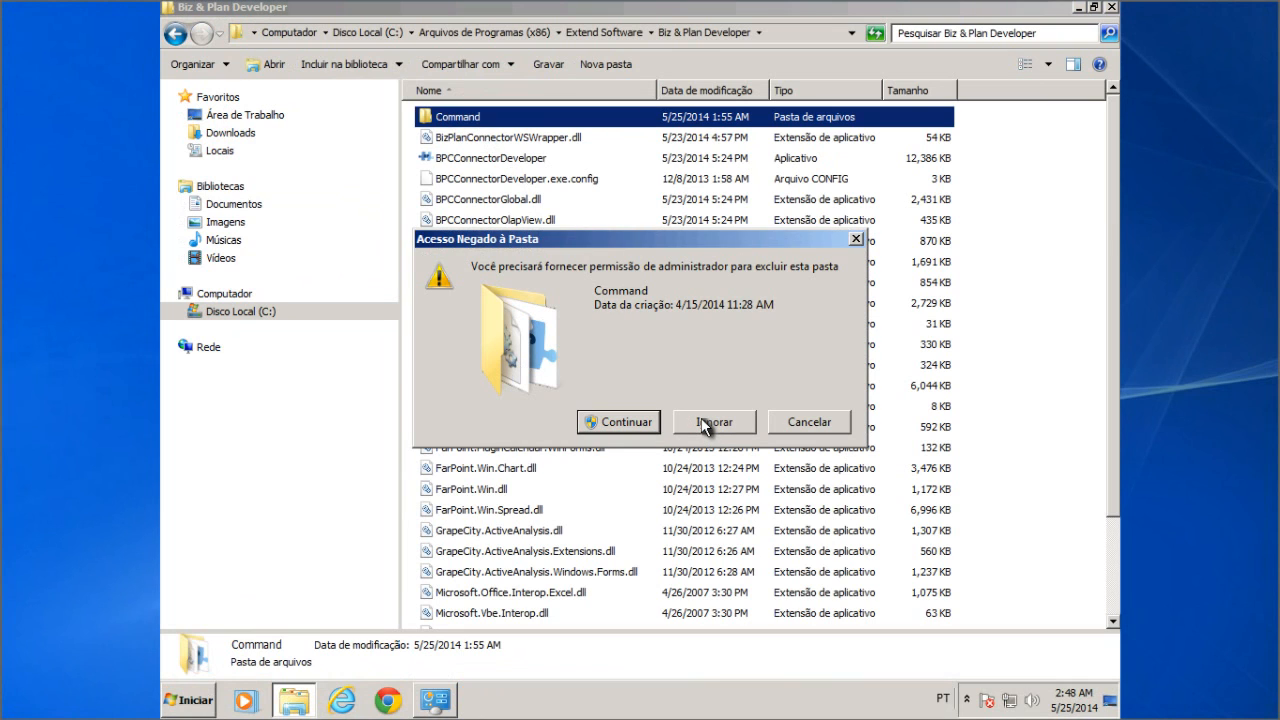
pyautogui.click(644, 421)
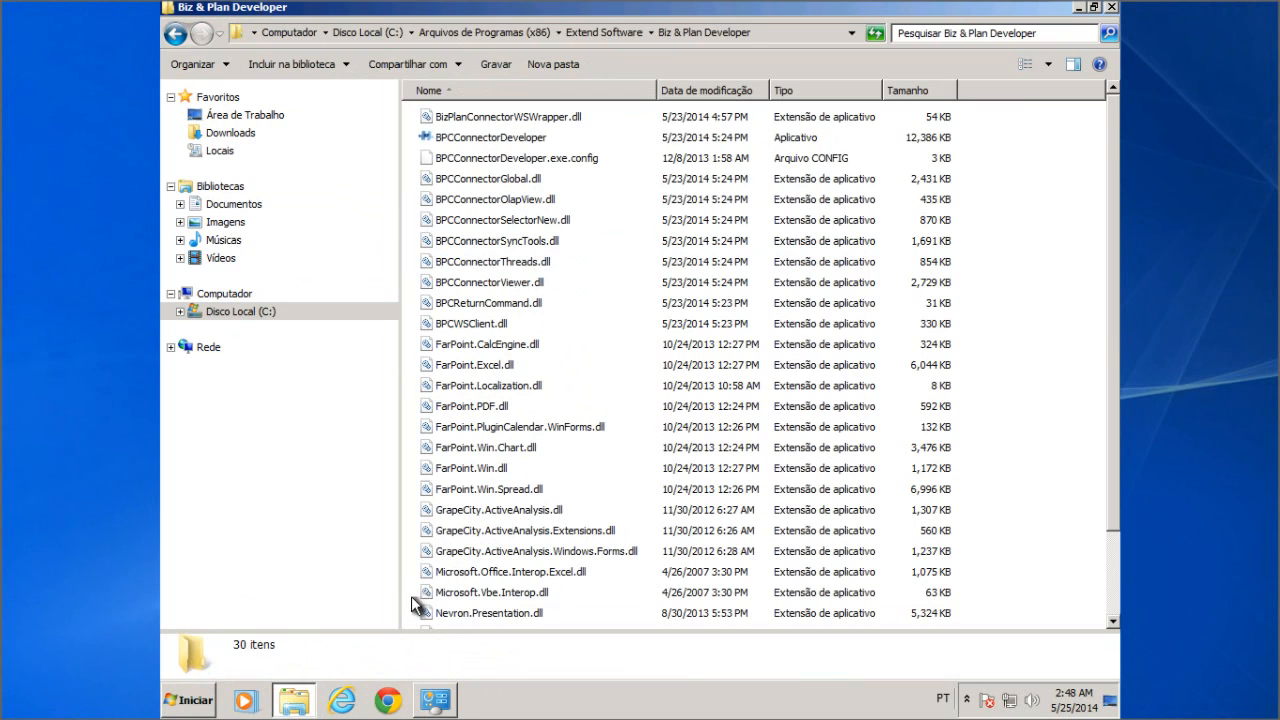
# Step: Open a second Explorer window showing the Área de Trabalho folder
pyautogui.rightClick(288, 693)
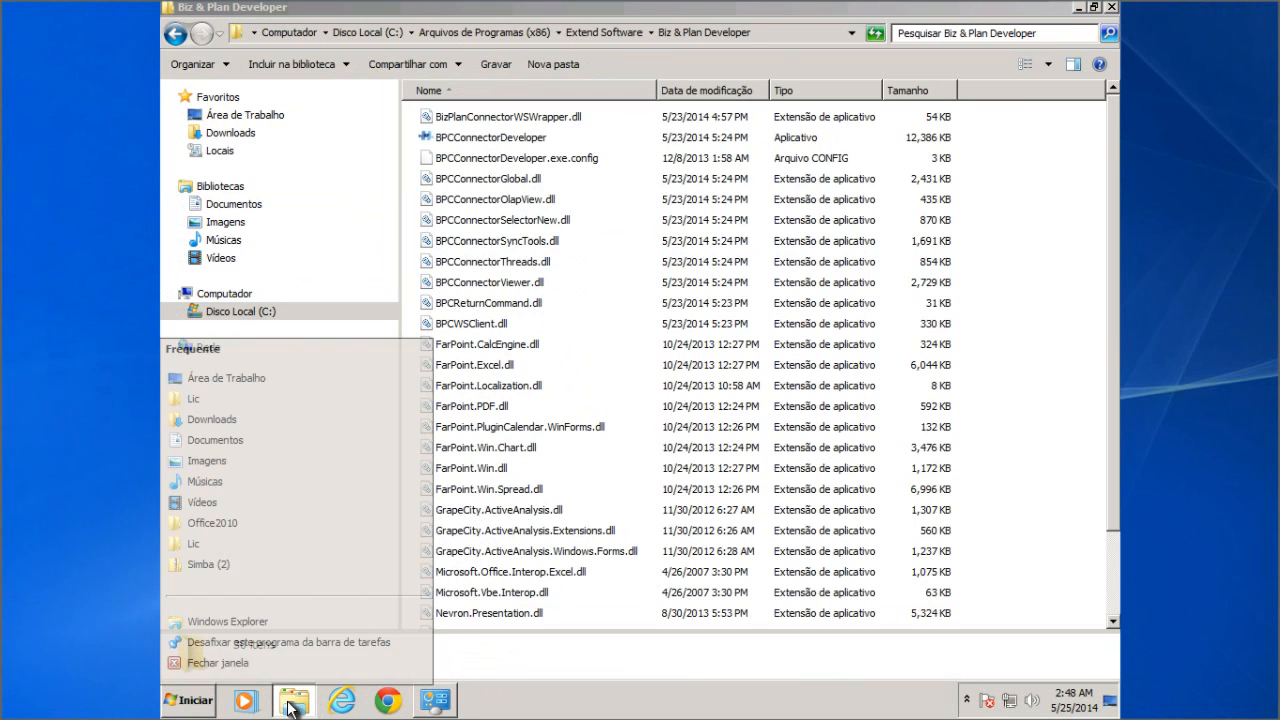
pyautogui.click(262, 614)
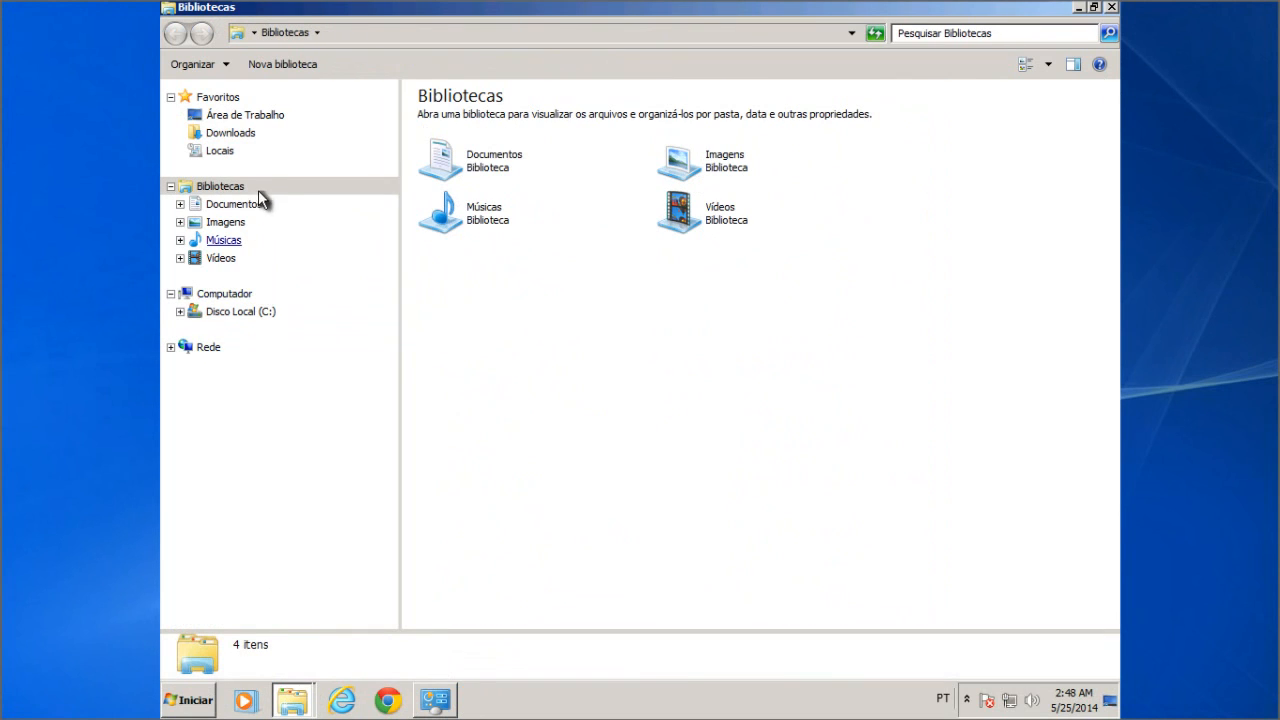
pyautogui.click(256, 115)
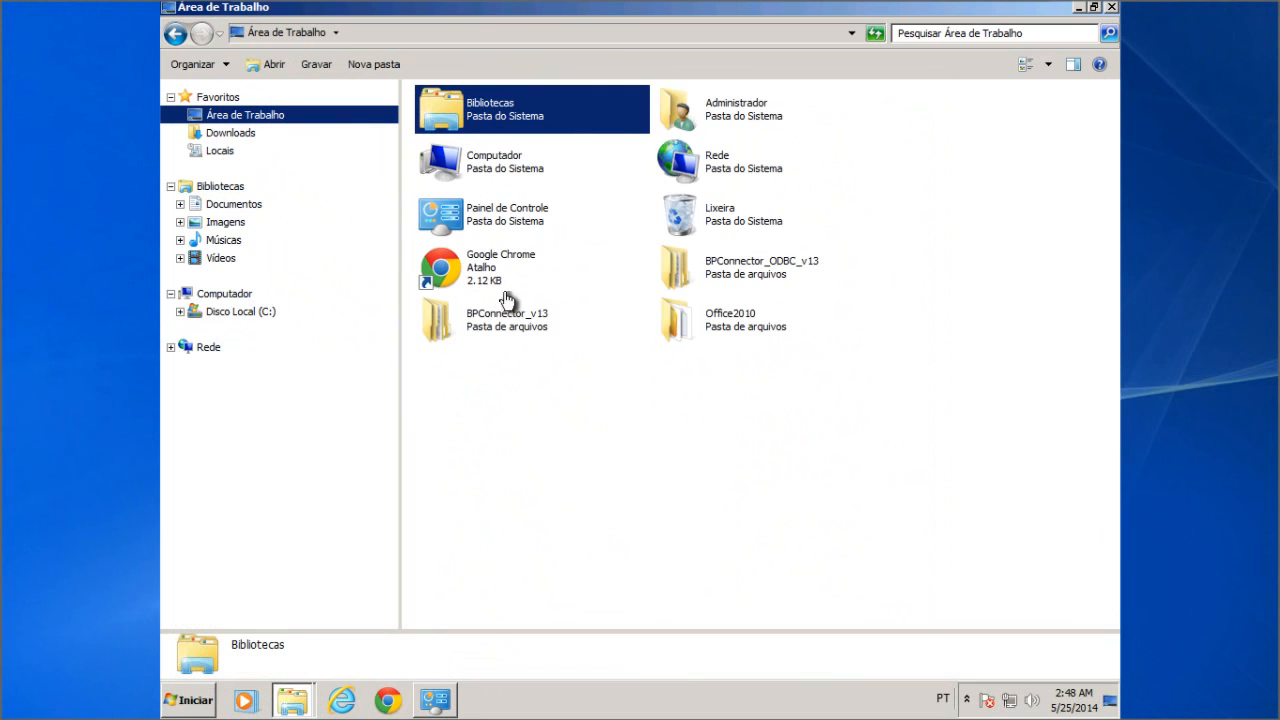
# Step: Open BPConnector_v13\BPConnector_v13\Install\BP Connector Developer from the desktop
pyautogui.click(541, 318)
pyautogui.click(541, 318)
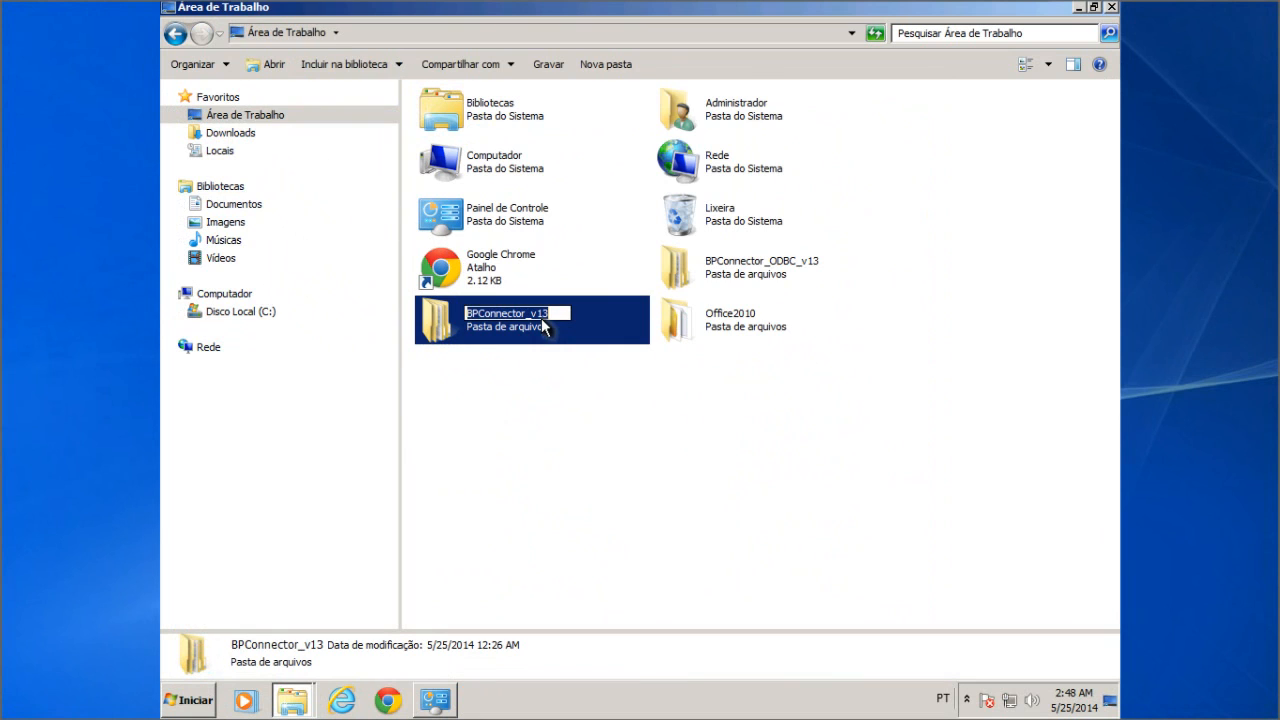
pyautogui.click(578, 332)
pyautogui.doubleClick(443, 317)
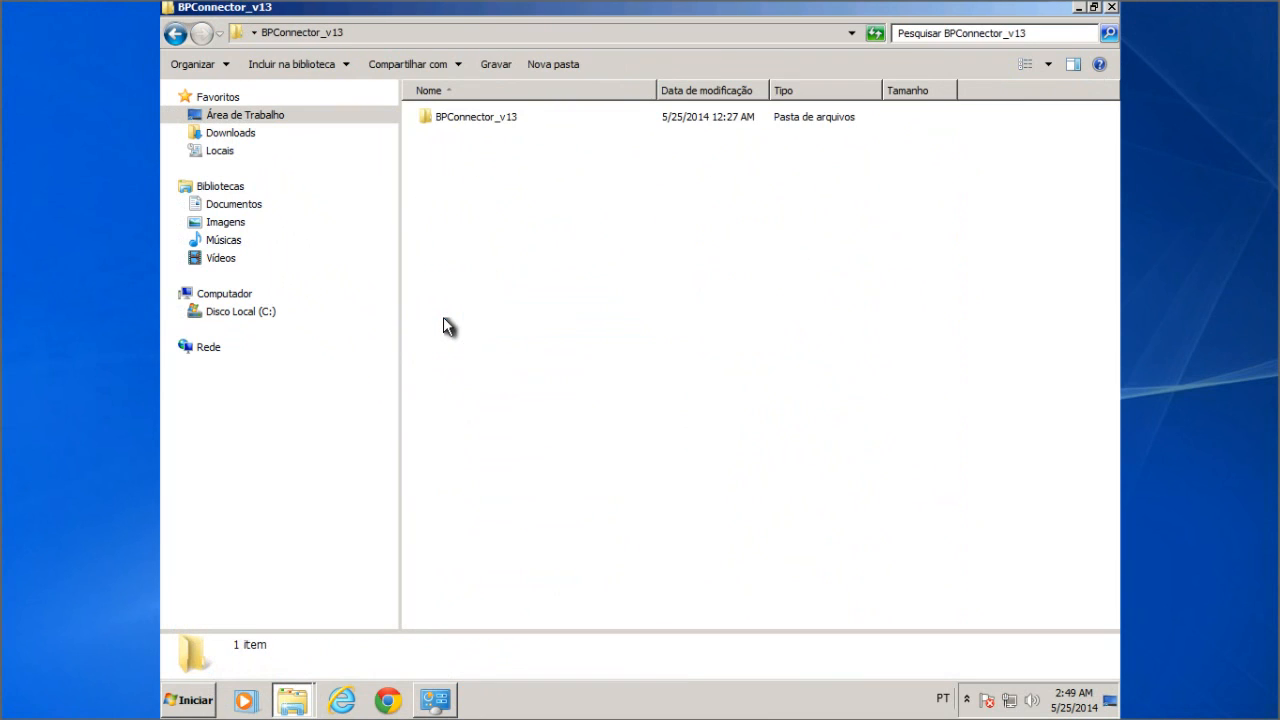
pyautogui.doubleClick(457, 118)
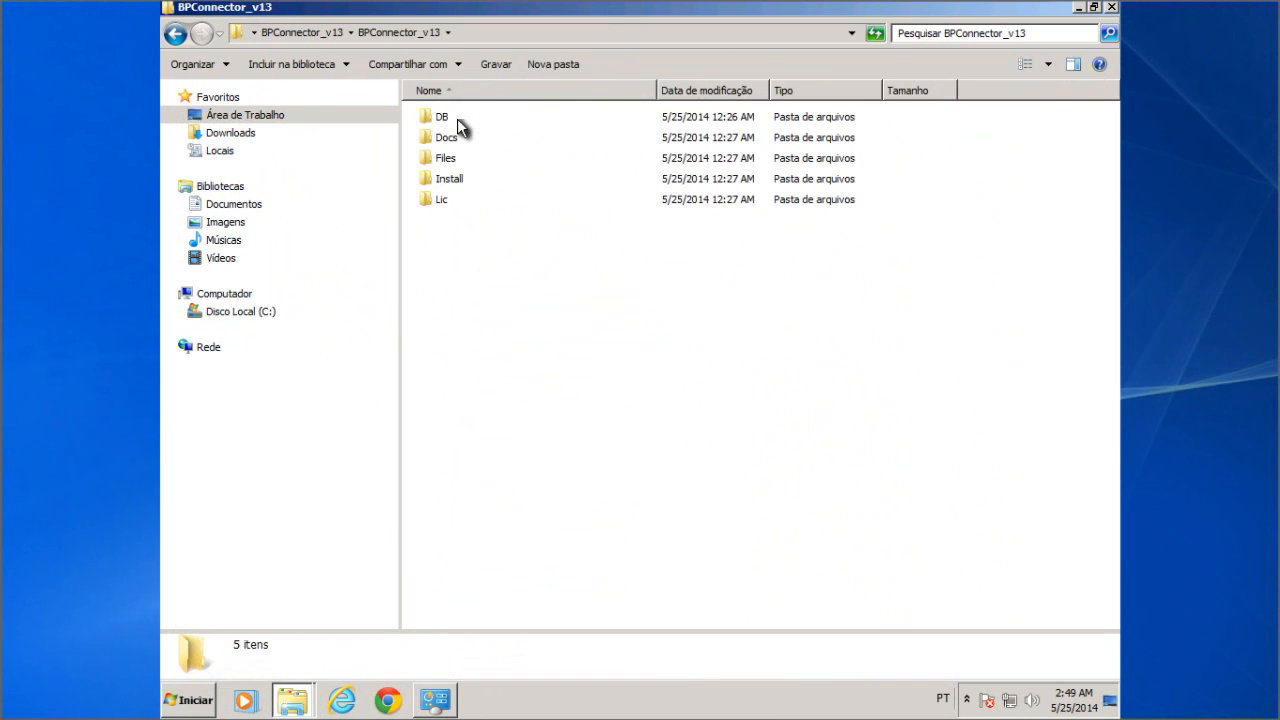
pyautogui.doubleClick(449, 180)
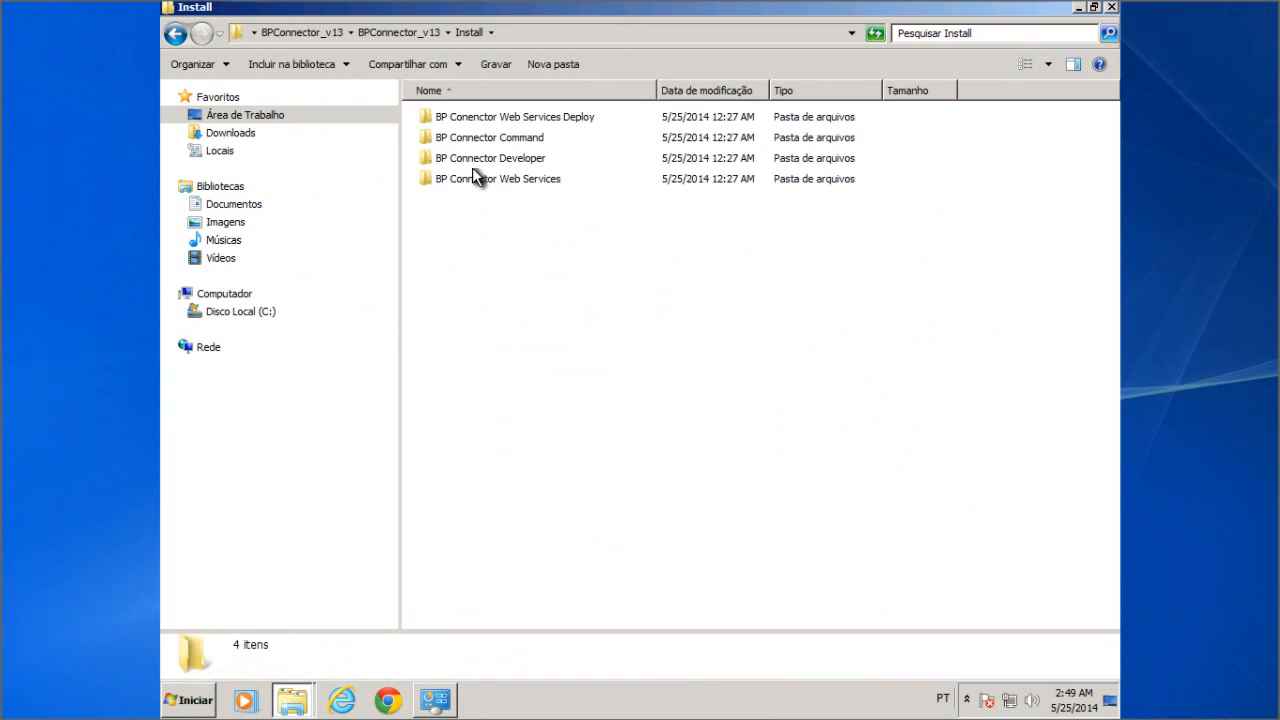
pyautogui.click(519, 159)
pyautogui.click(520, 159)
pyautogui.click(600, 157)
pyautogui.doubleClick(608, 166)
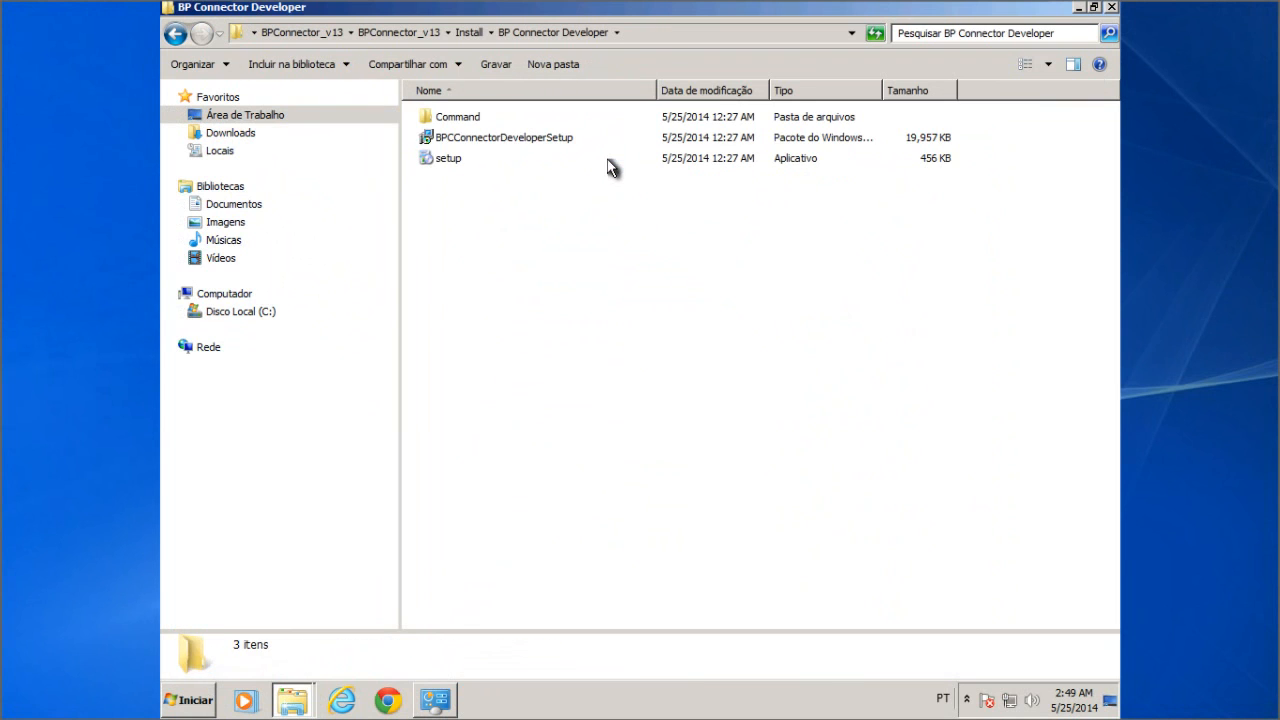
# Step: Copy the Command folder
pyautogui.click(468, 122)
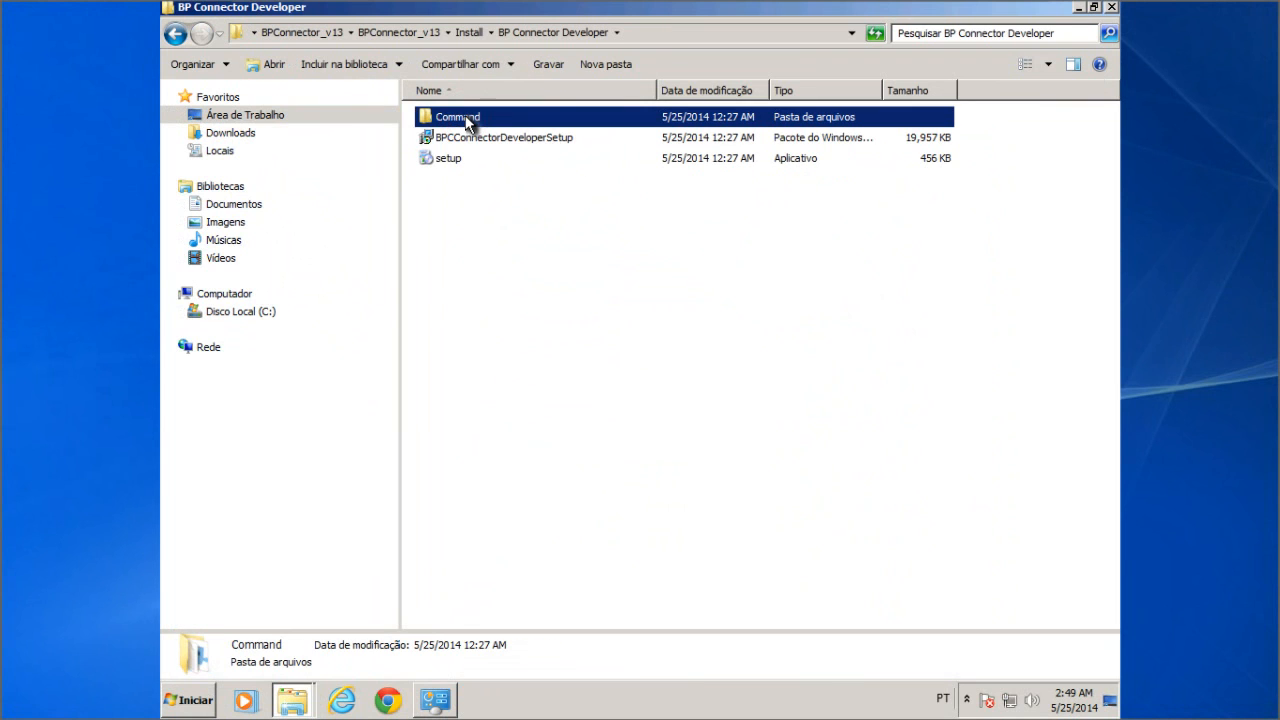
pyautogui.rightClick(467, 121)
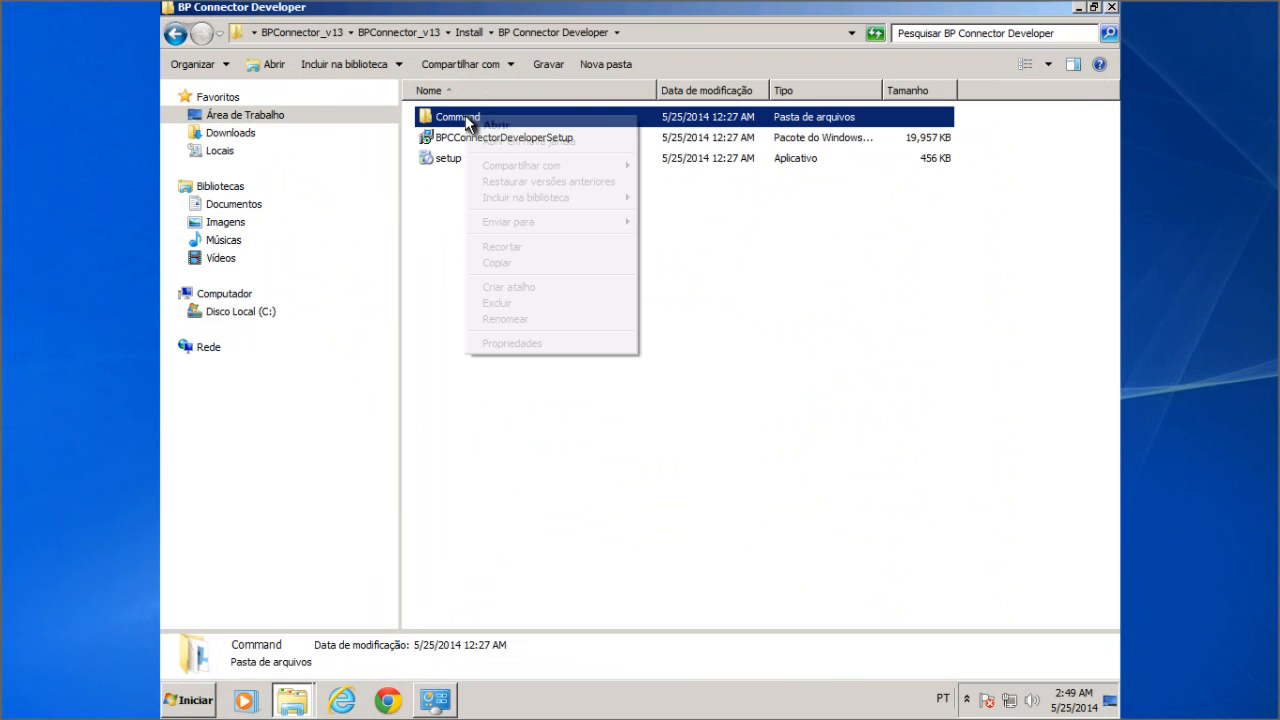
pyautogui.click(515, 263)
# Step: Paste Command into the Biz & Plan Developer program folder, approving the admin prompt, and close that window
pyautogui.click(304, 706)
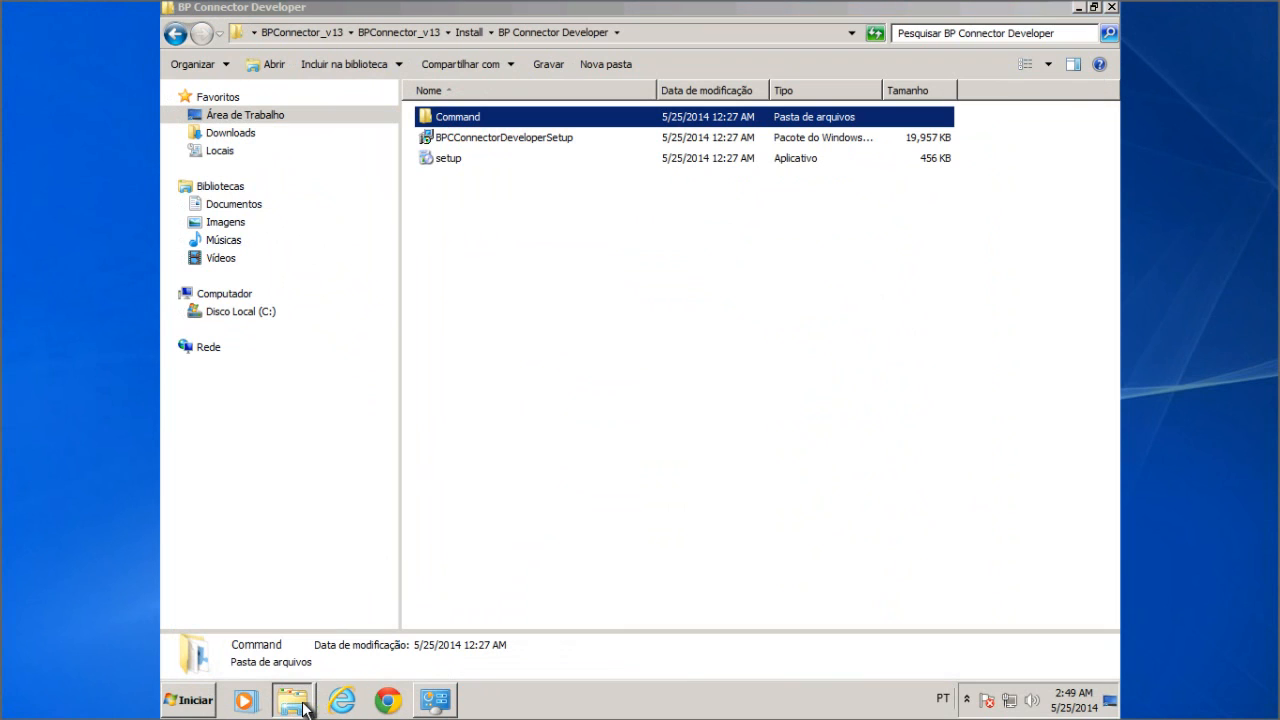
pyautogui.click(304, 706)
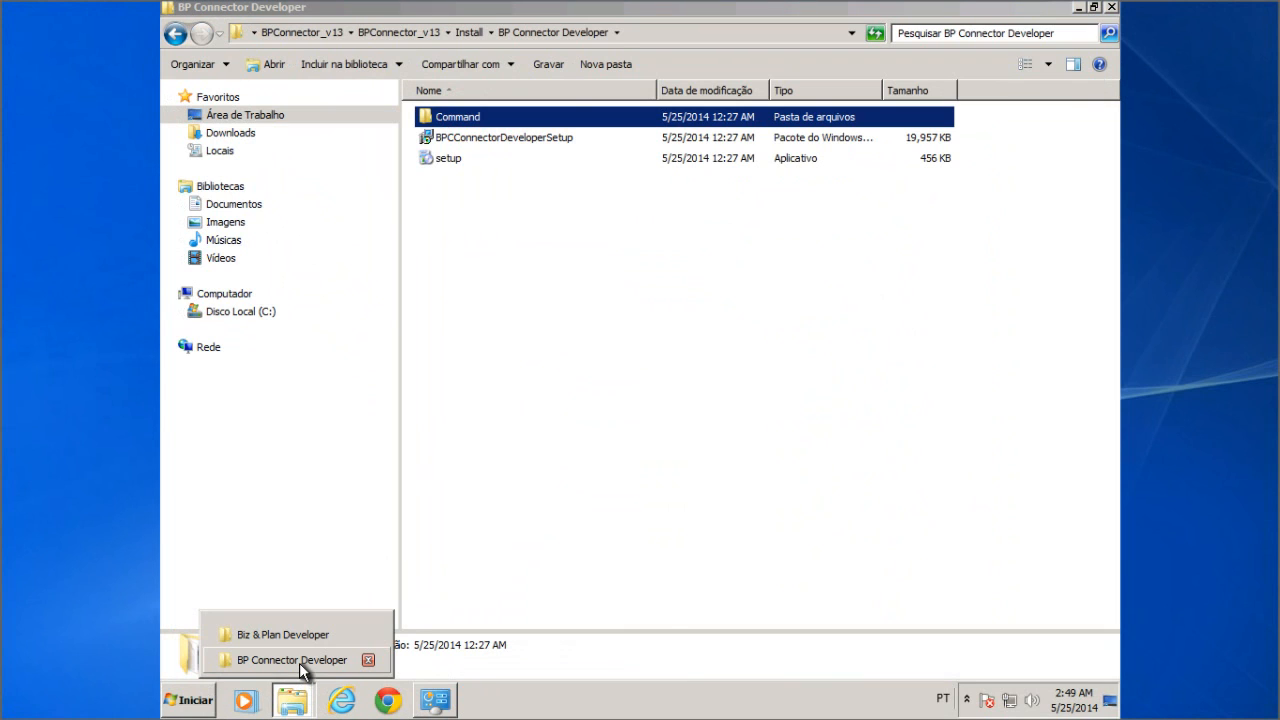
pyautogui.click(299, 662)
pyautogui.click(293, 710)
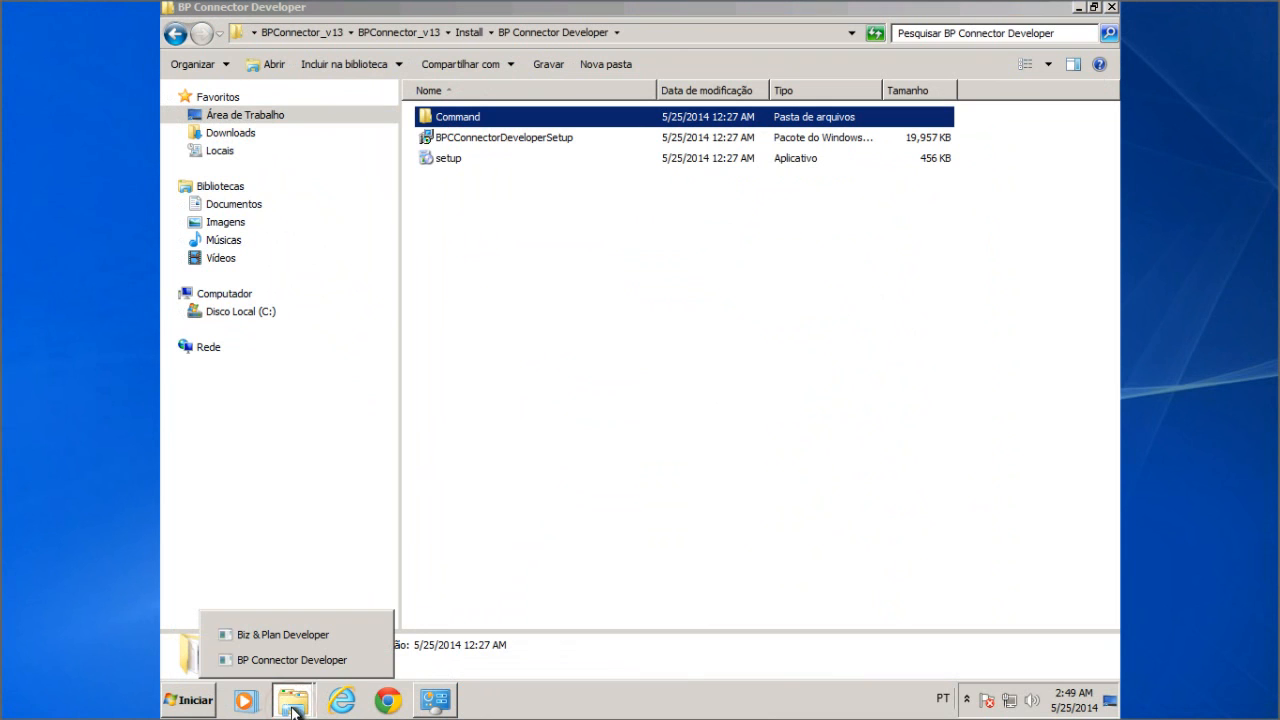
pyautogui.click(291, 634)
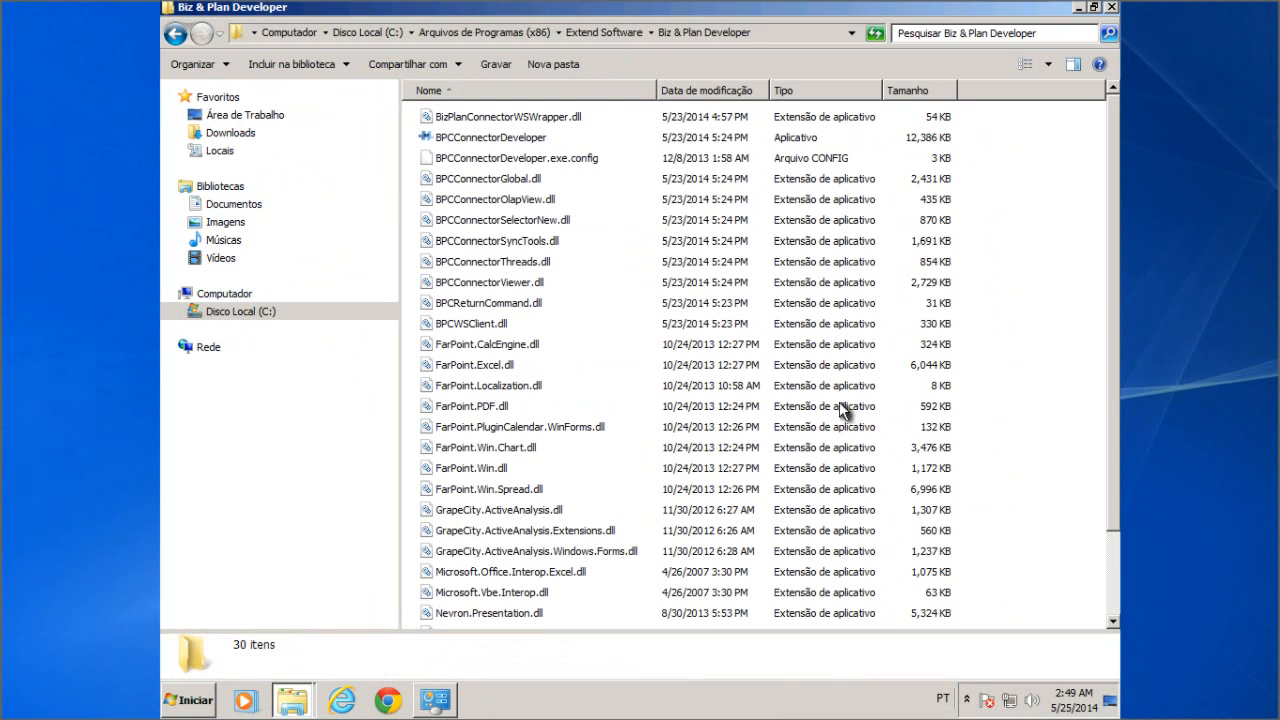
pyautogui.rightClick(1035, 331)
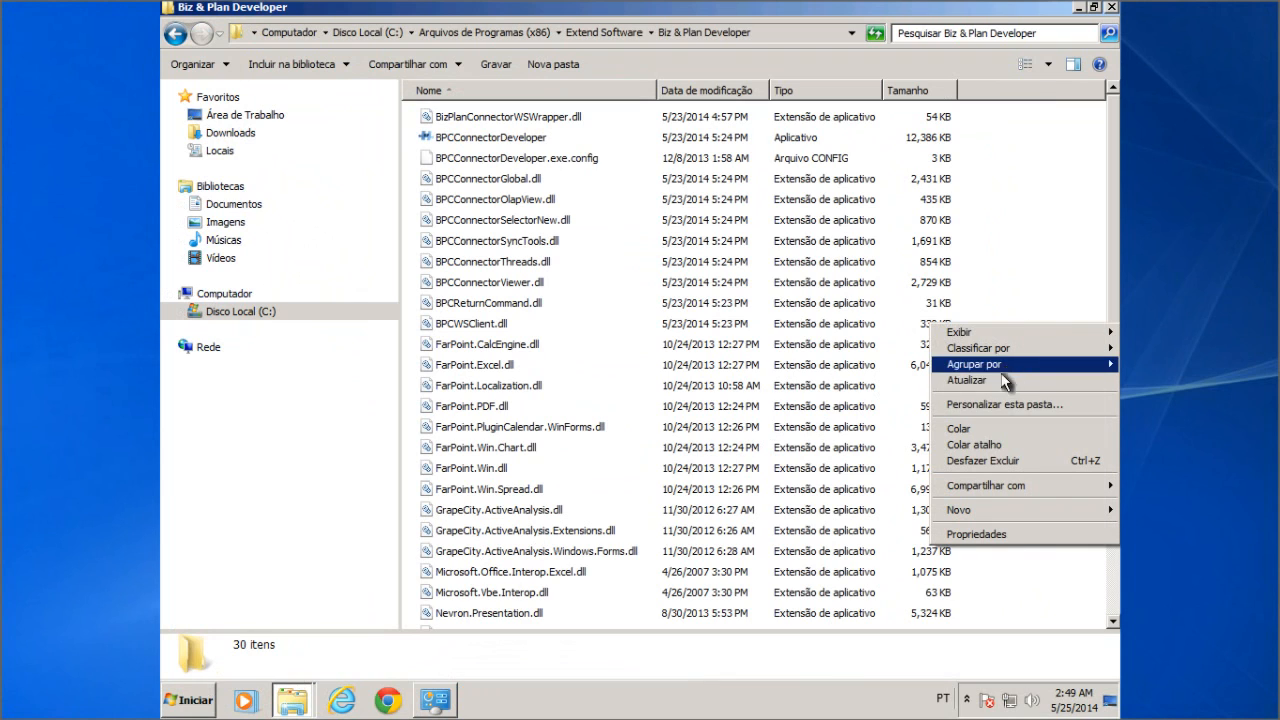
pyautogui.click(960, 429)
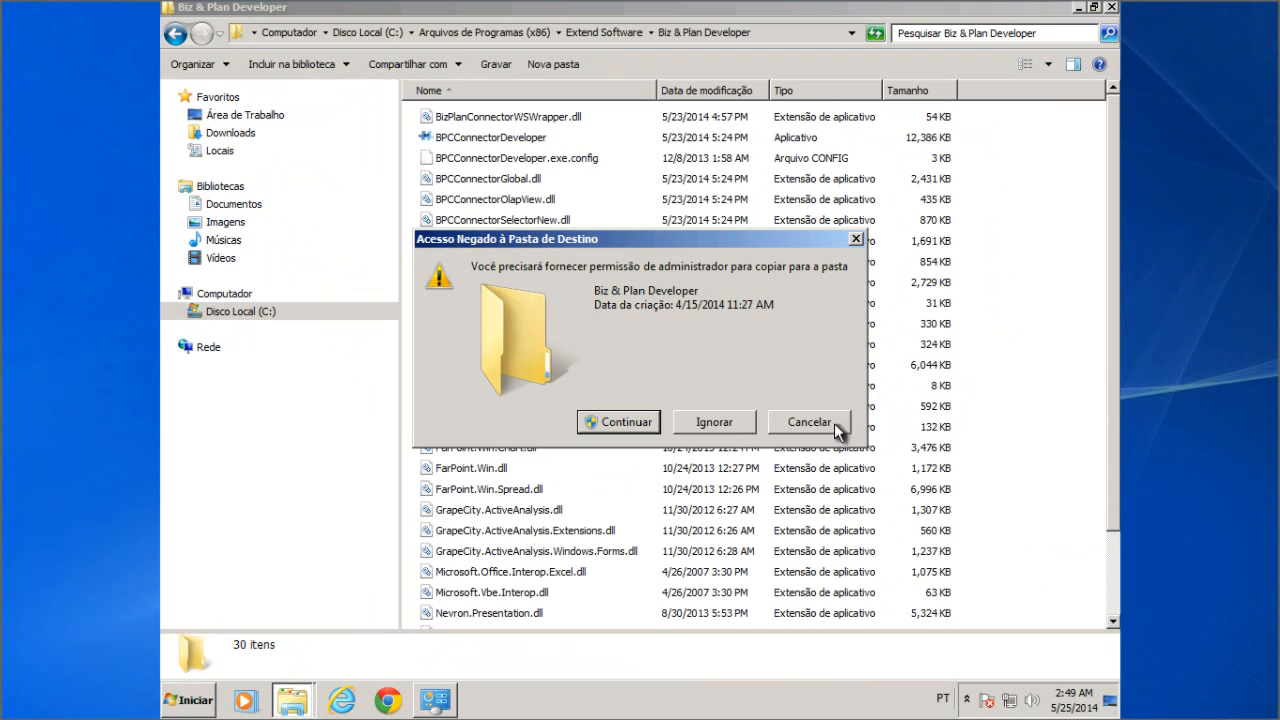
pyautogui.click(590, 422)
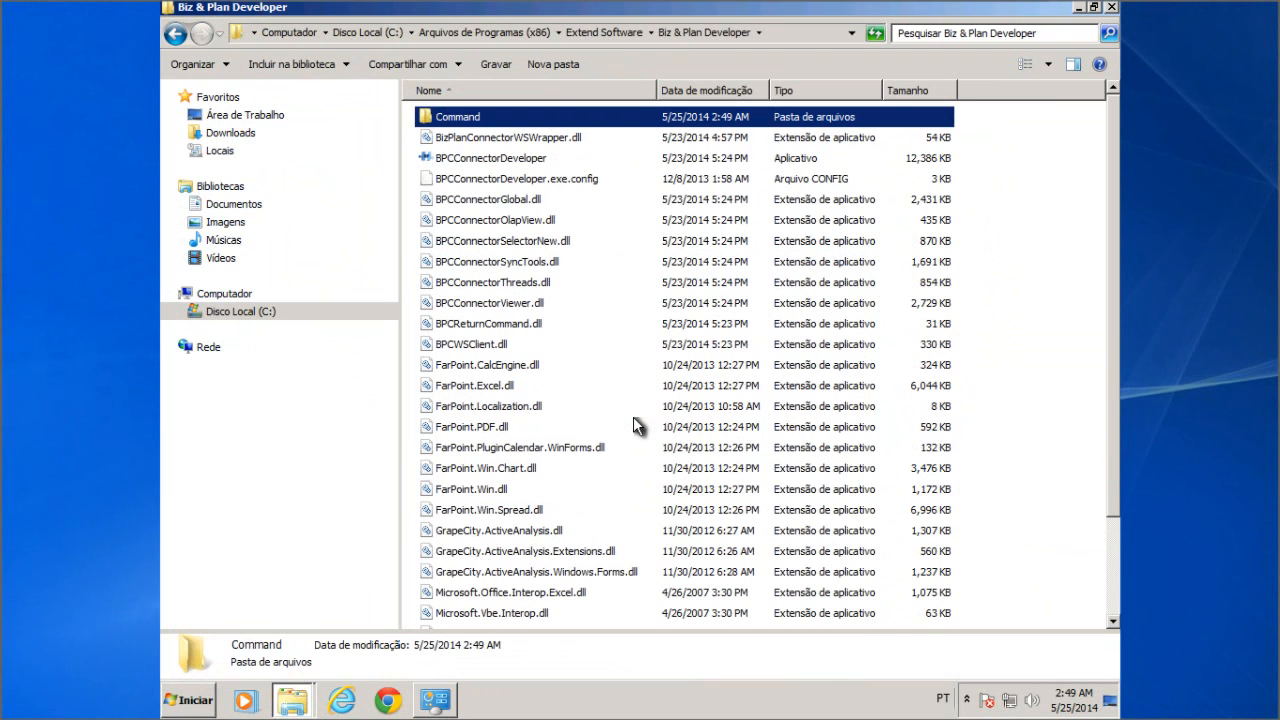
pyautogui.click(1112, 7)
# Step: Close the BP Connector Developer window and launch cmd from the Start menu search
pyautogui.click(1113, 9)
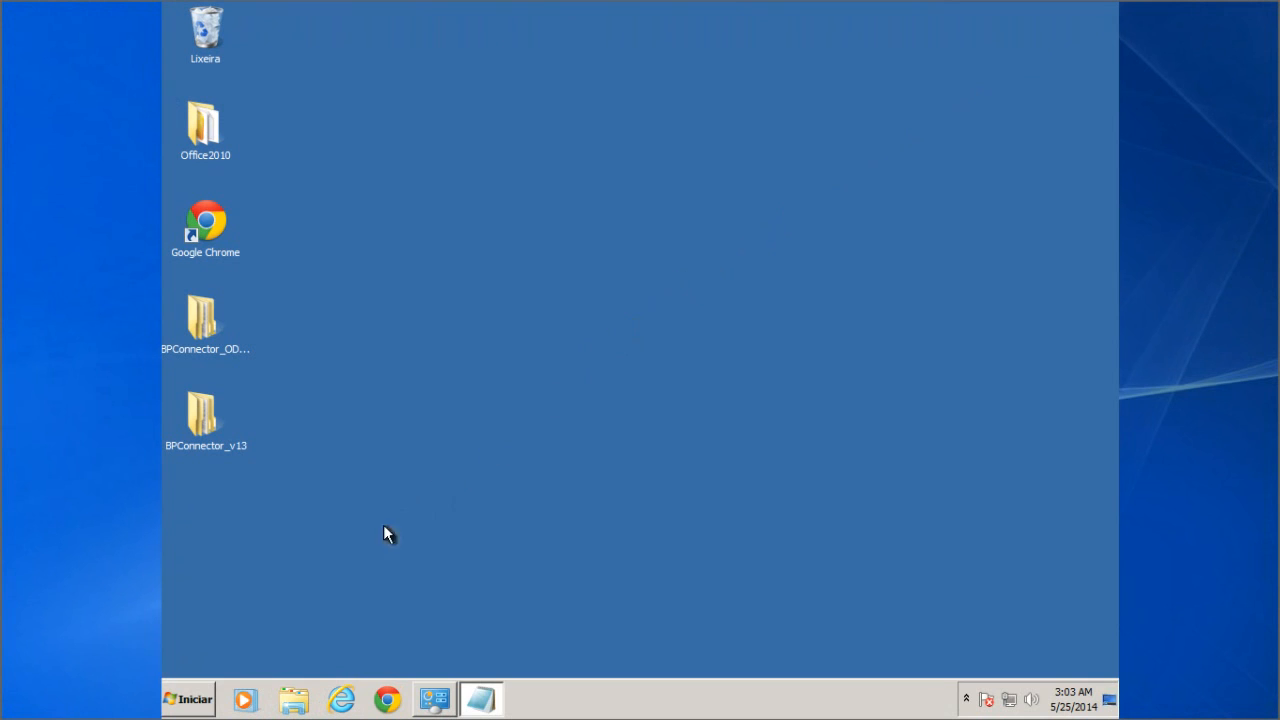
pyautogui.click(185, 697)
pyautogui.click(205, 660)
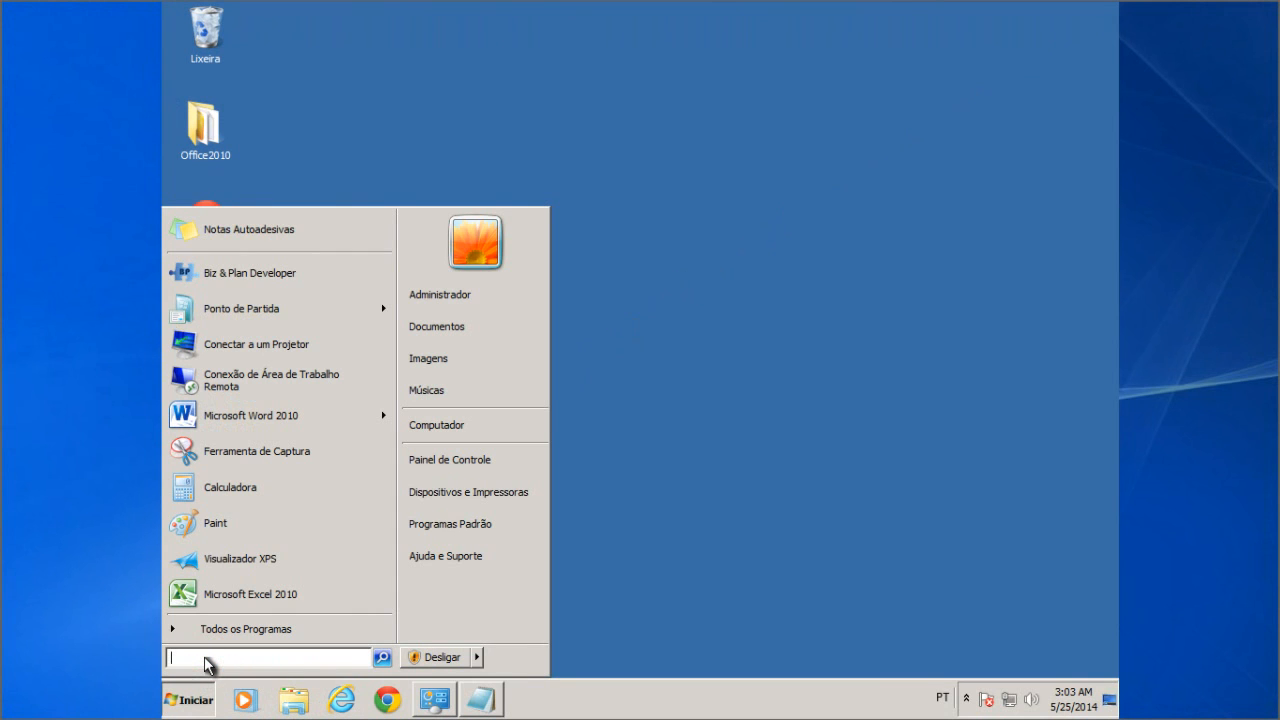
pyautogui.write('cmd')
pyautogui.press('Return')
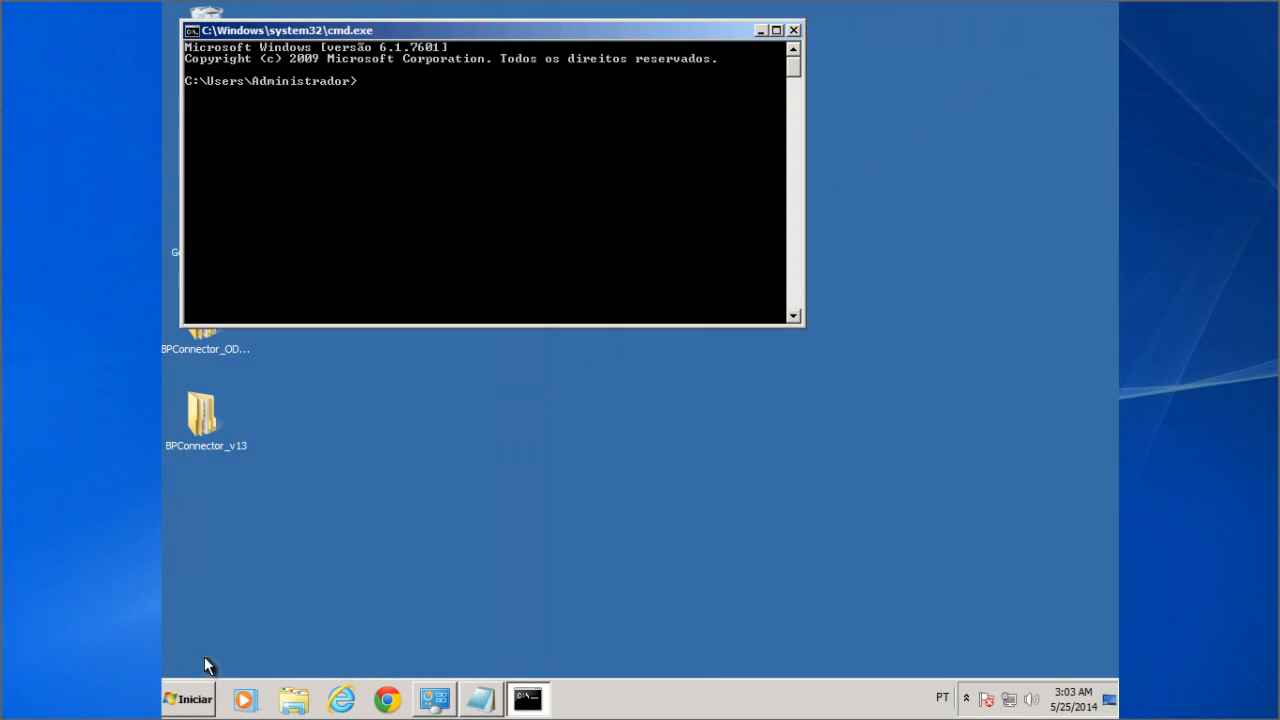
# Step: Go up to C:\ and into Program Files (x86)\Extend Software with cd and Tab completion
pyautogui.write('cd..')
pyautogui.press('Return')
pyautogui.write('cd..')
pyautogui.press('Return')
pyautogui.write('cd progr')
pyautogui.press('Tab')
pyautogui.press('Tab')
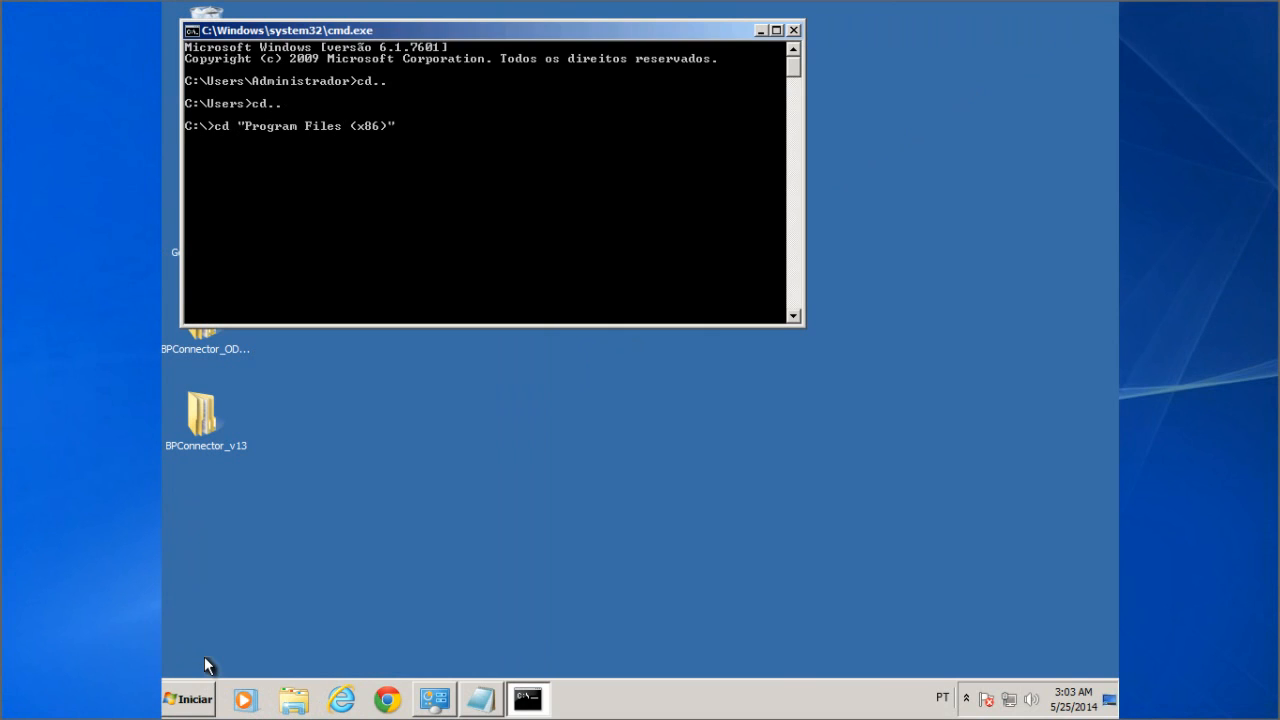
pyautogui.press('Return')
pyautogui.write('cd ext')
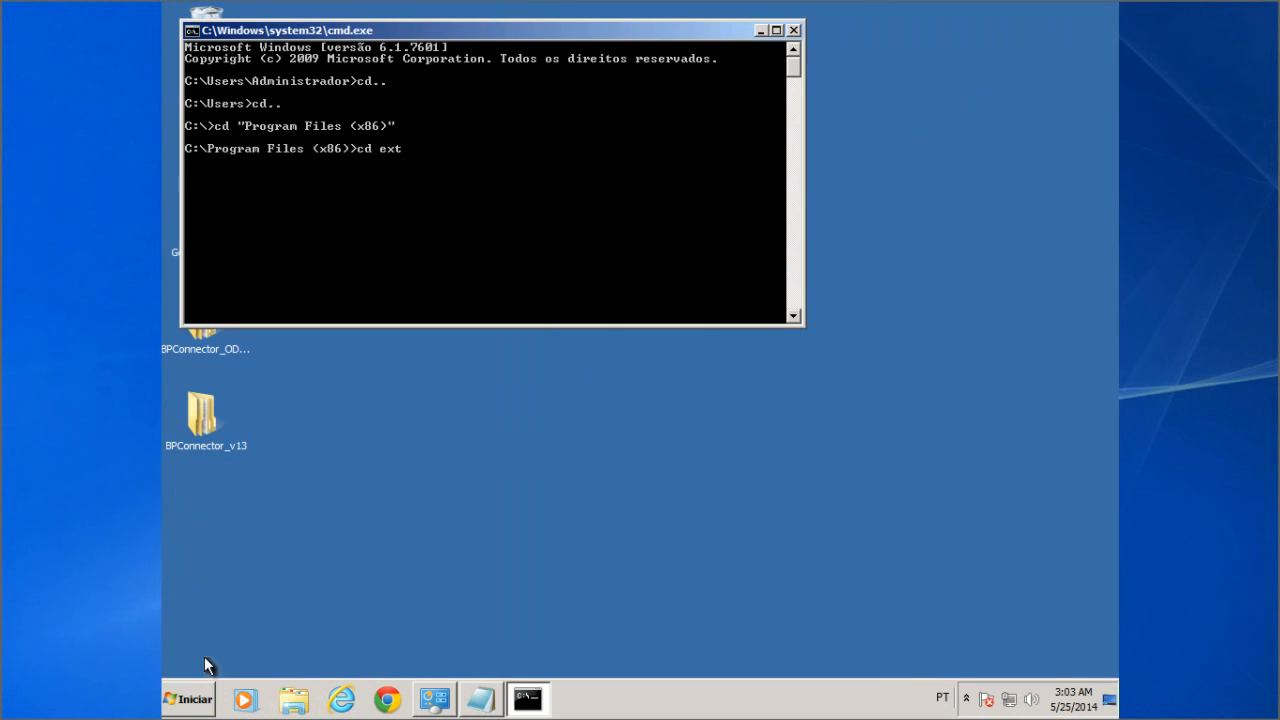
pyautogui.press('Tab')
pyautogui.press('Return')
# Step: Enter Biz & Plan Developer\Command and type 'BizPlanConnectorCommand.exe ?'
pyautogui.write('cd biz')
pyautogui.press('Tab')
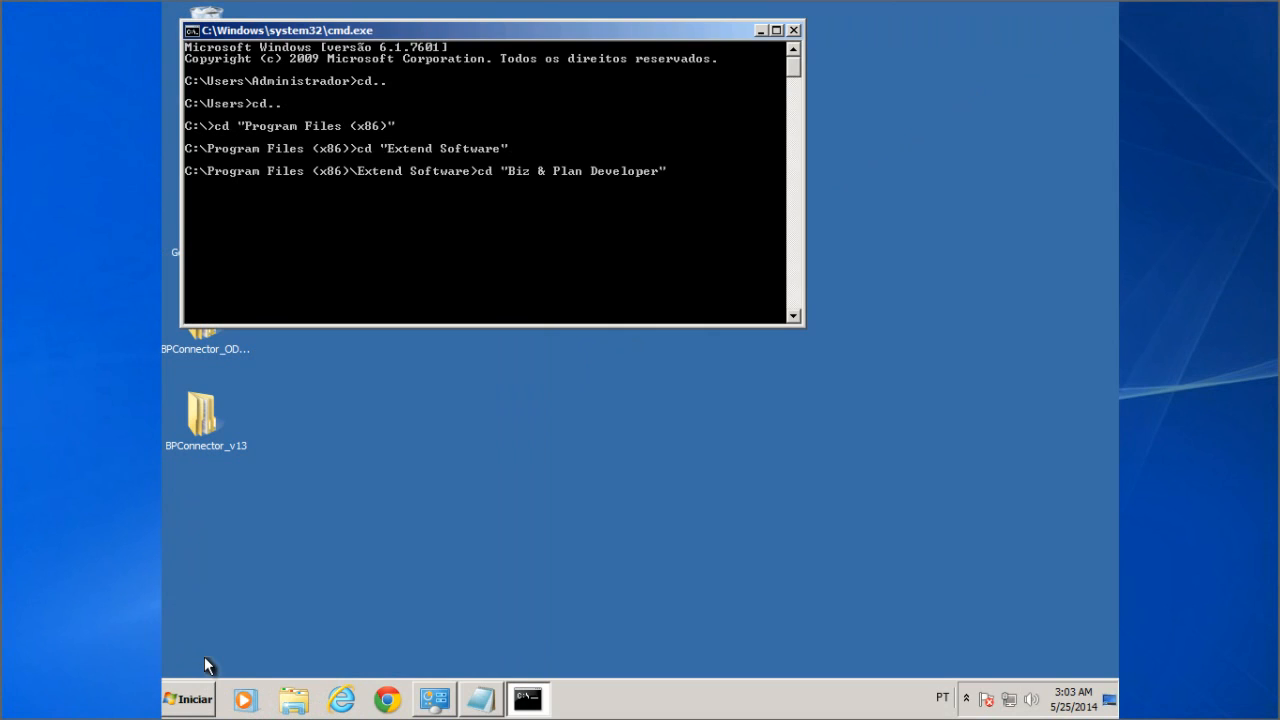
pyautogui.press('Return')
pyautogui.write('cd con')
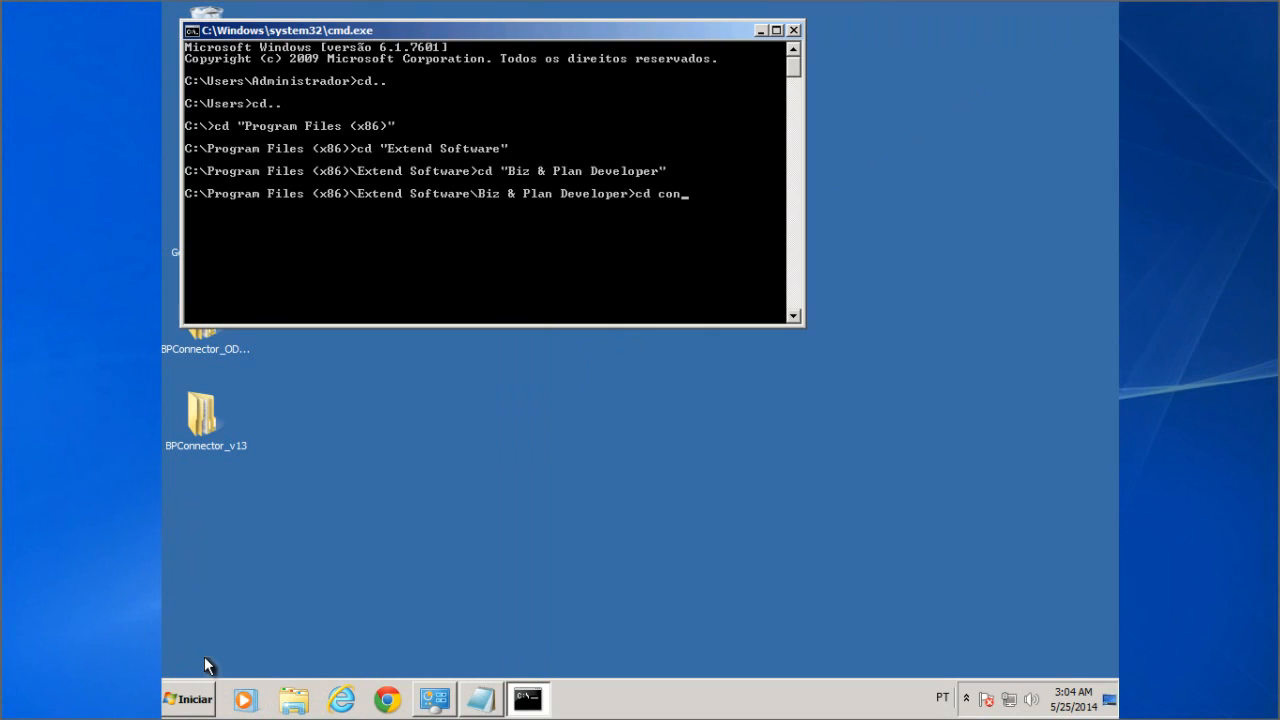
pyautogui.press('Tab')
pyautogui.press('Return')
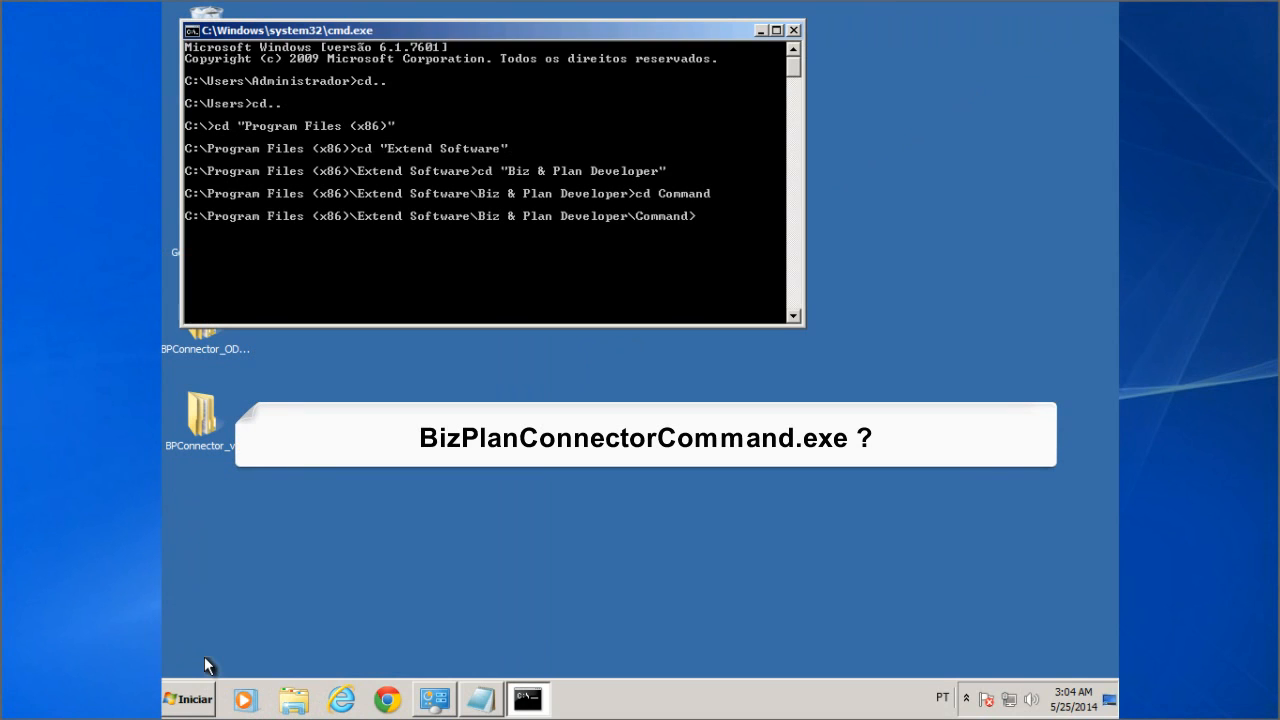
pyautogui.write('B')
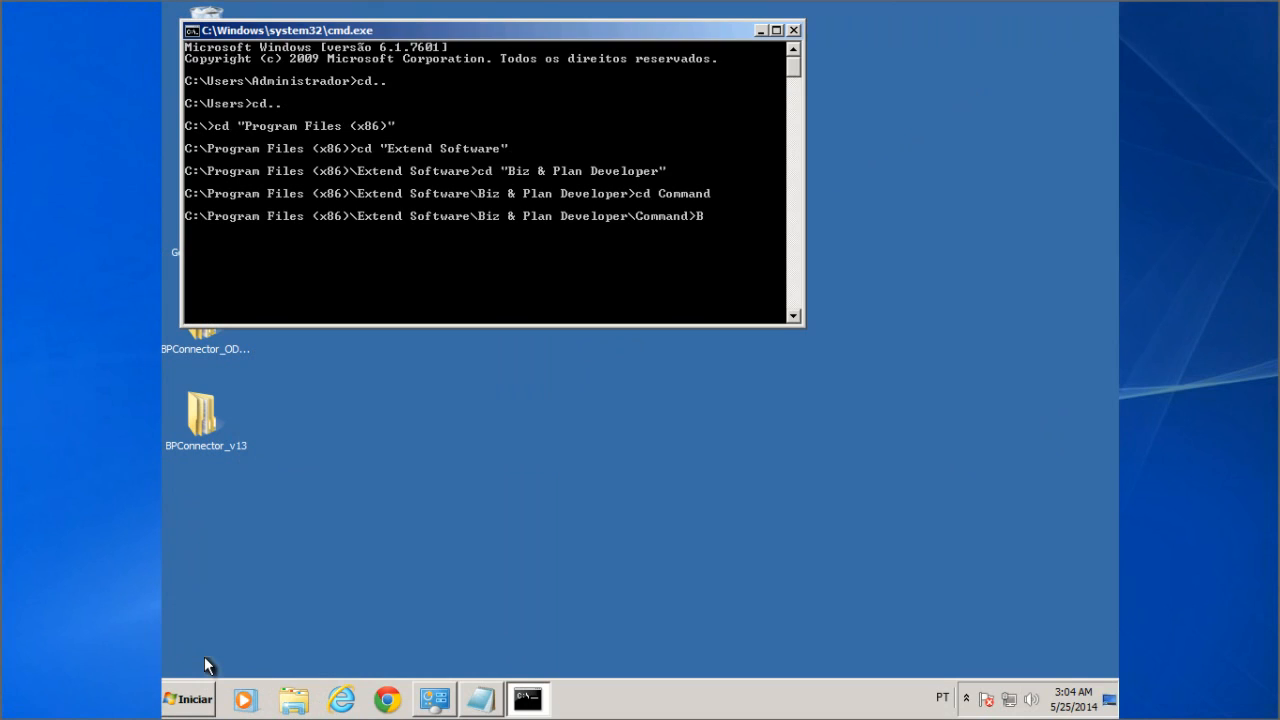
pyautogui.write('izPlanConnectorCommand.exe')
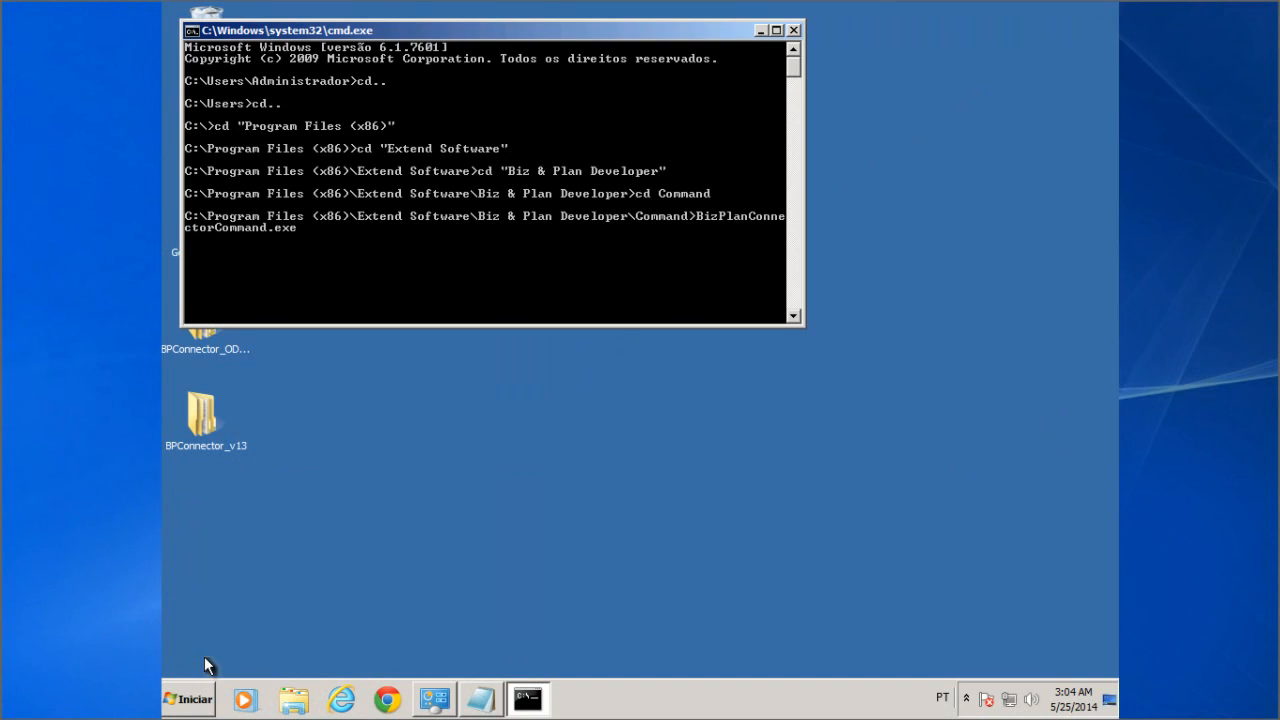
pyautogui.write(' ?')
# Step: List the connector's options, then paste and run the parameter command line from Notepad, returning 'Job not found.'
pyautogui.press('Return')
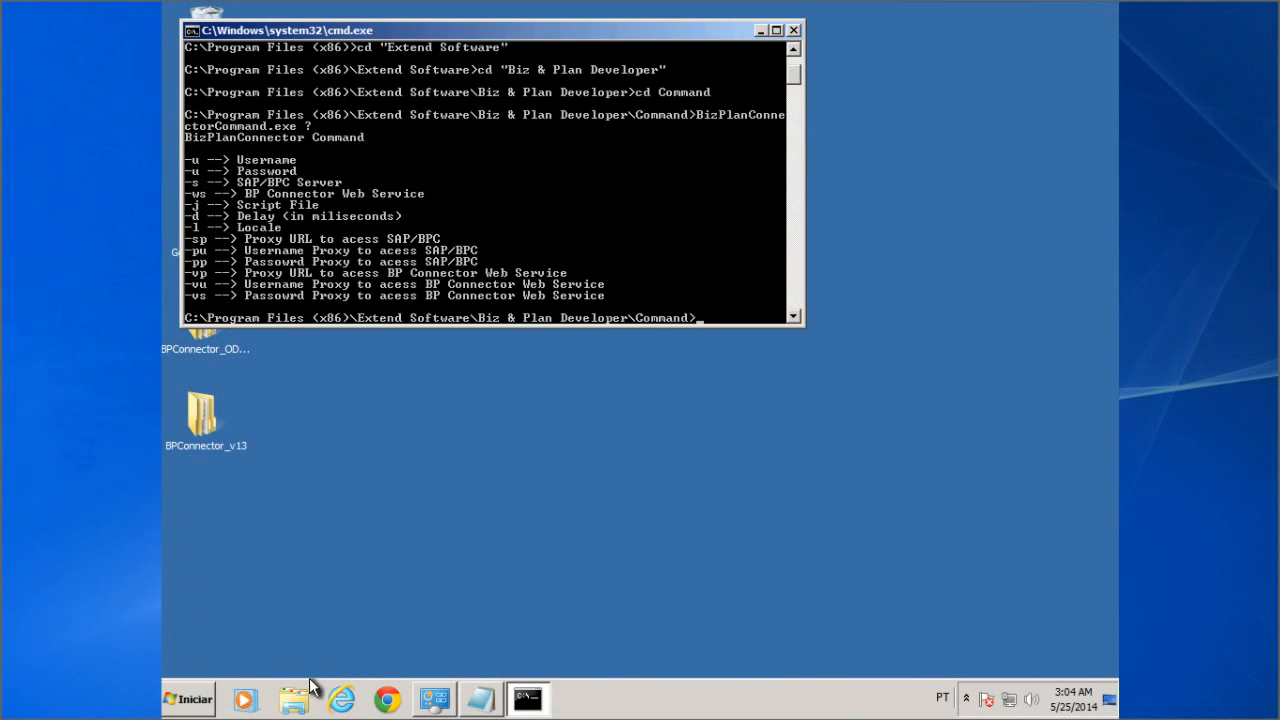
pyautogui.click(470, 702)
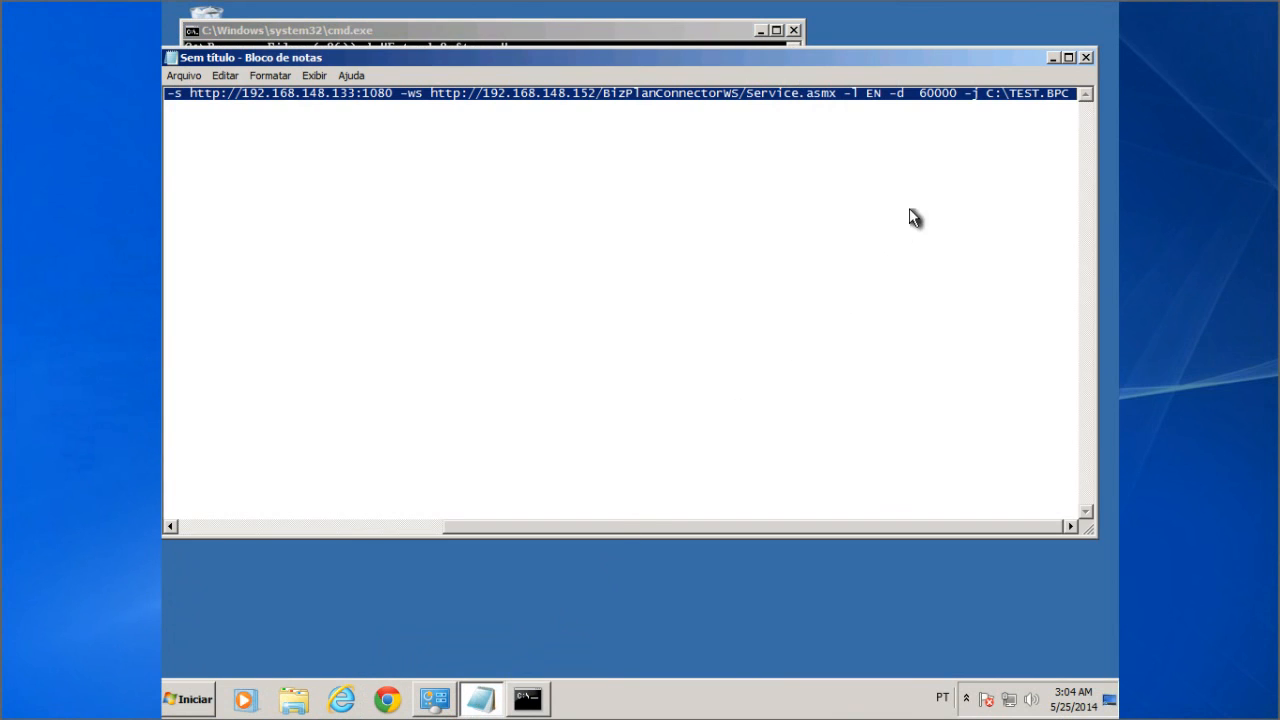
pyautogui.click(1050, 58)
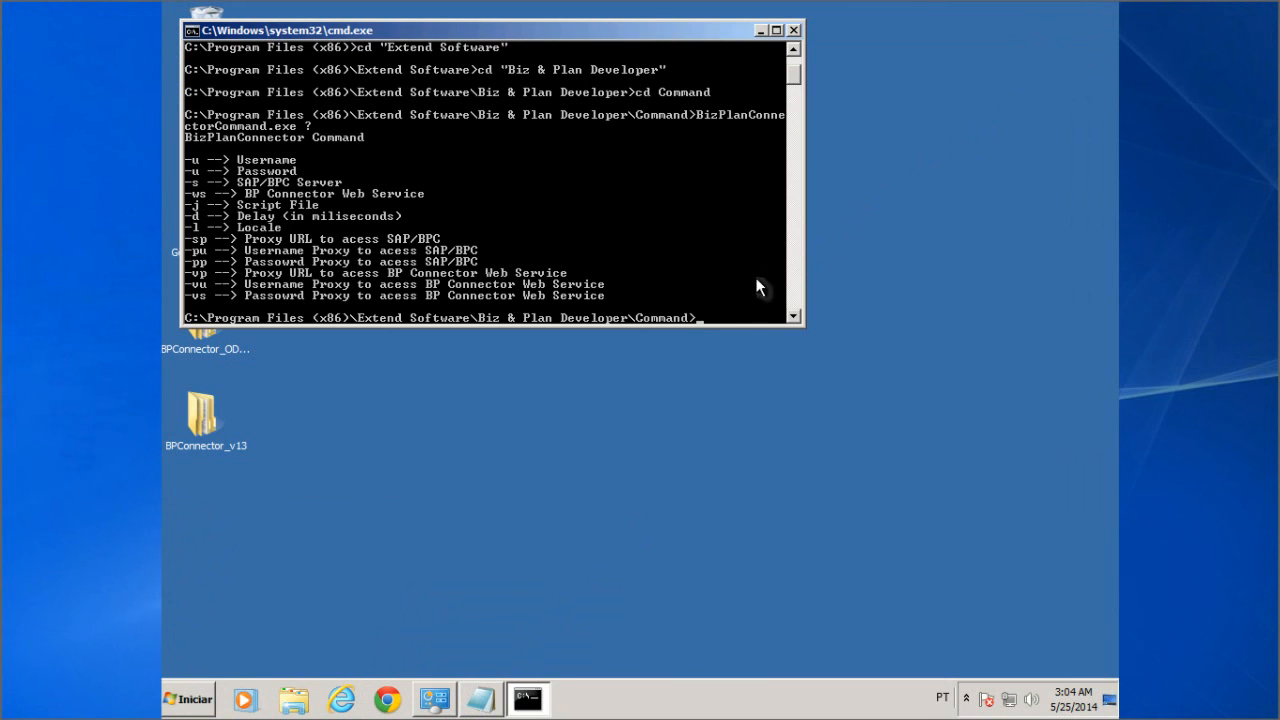
pyautogui.rightClick(701, 318)
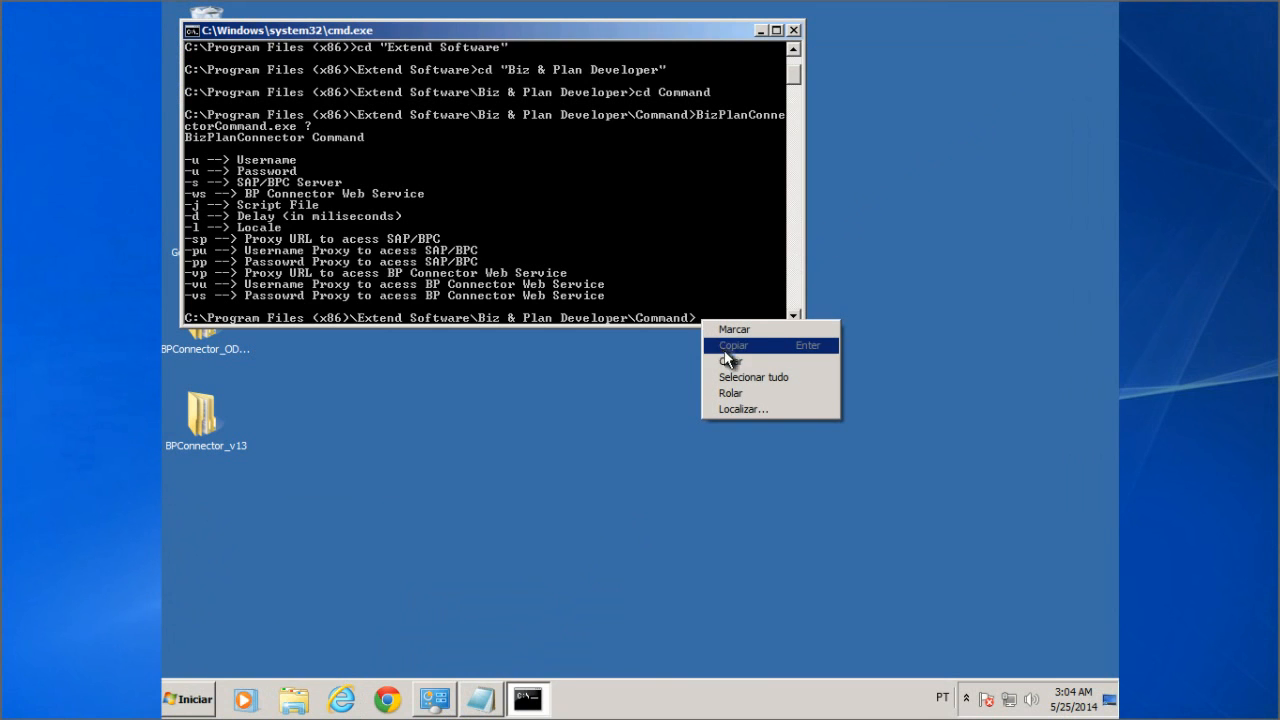
pyautogui.click(730, 362)
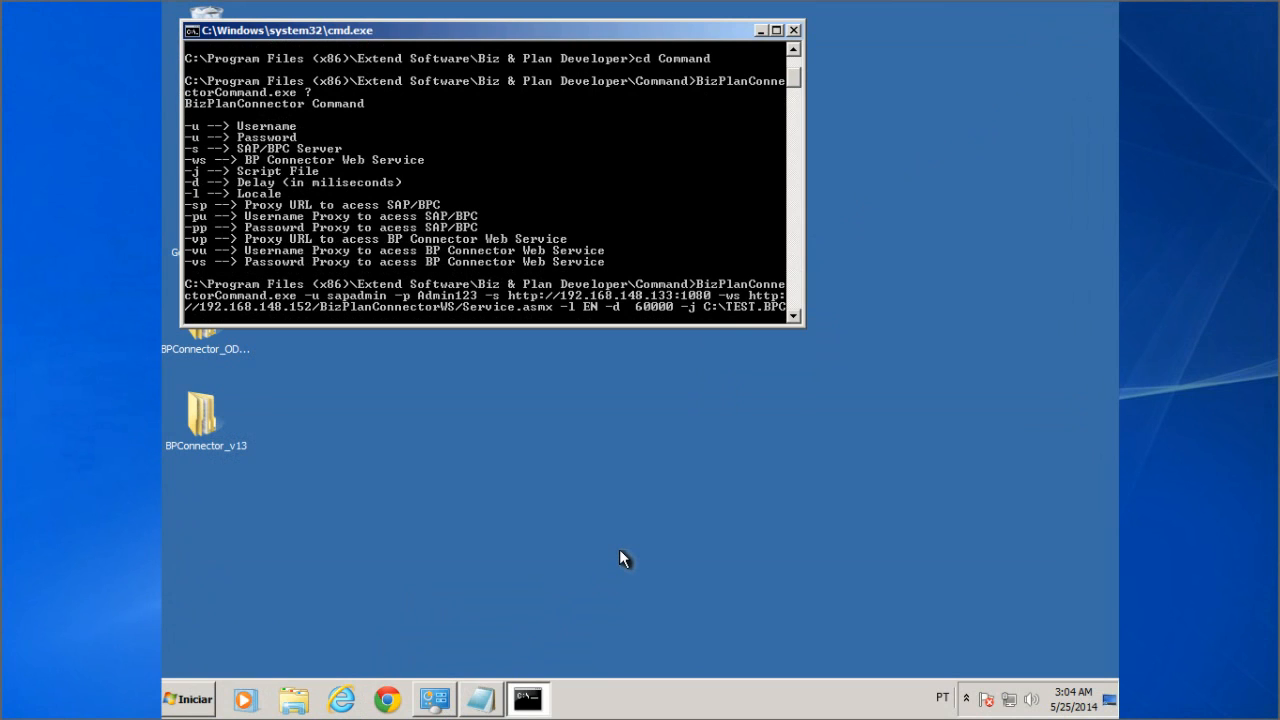
pyautogui.press('Return')
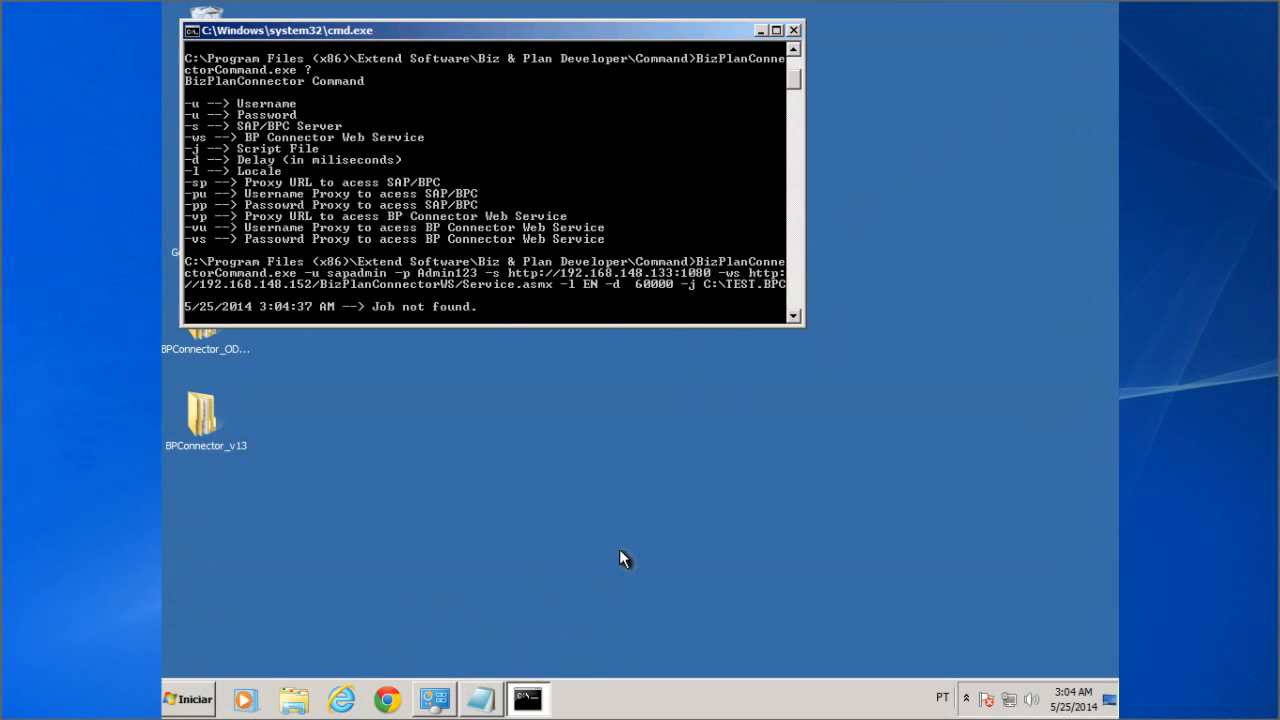
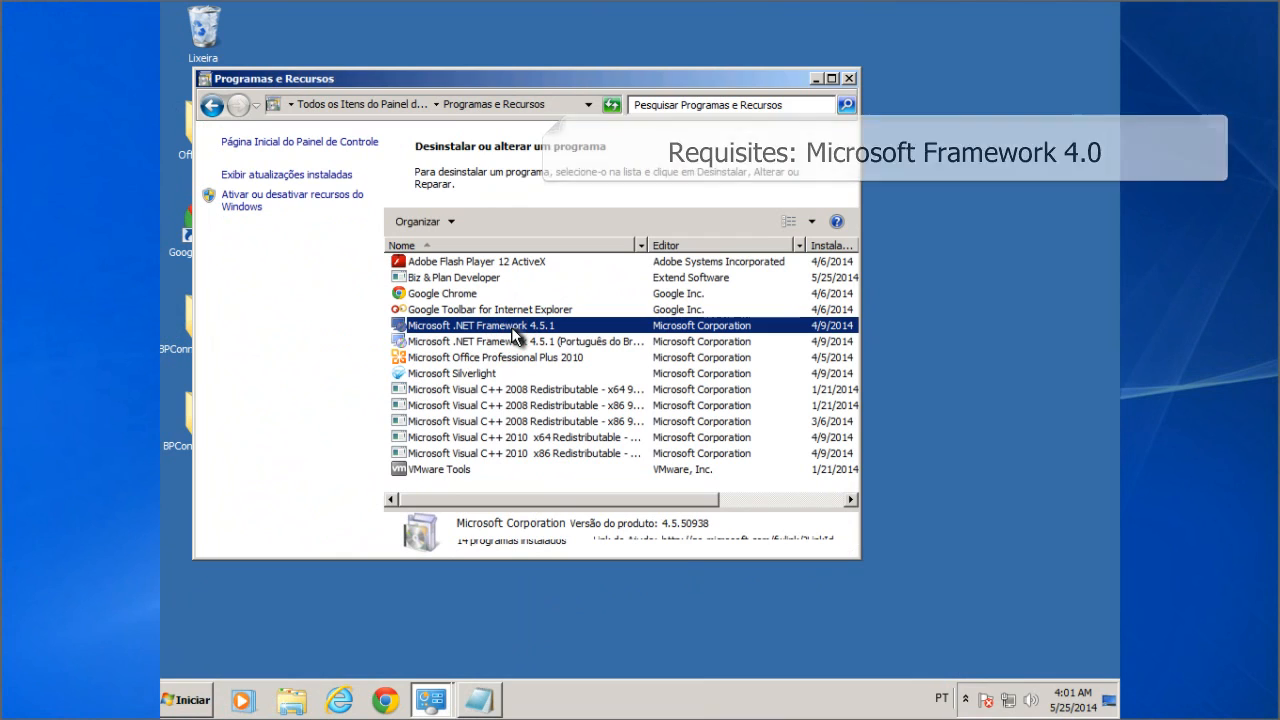
# Step: Review the .NET Framework 4.5.1 language pack and the Visual C++ 2008/2010 x64 and x86 redistributable entries
pyautogui.click(515, 343)
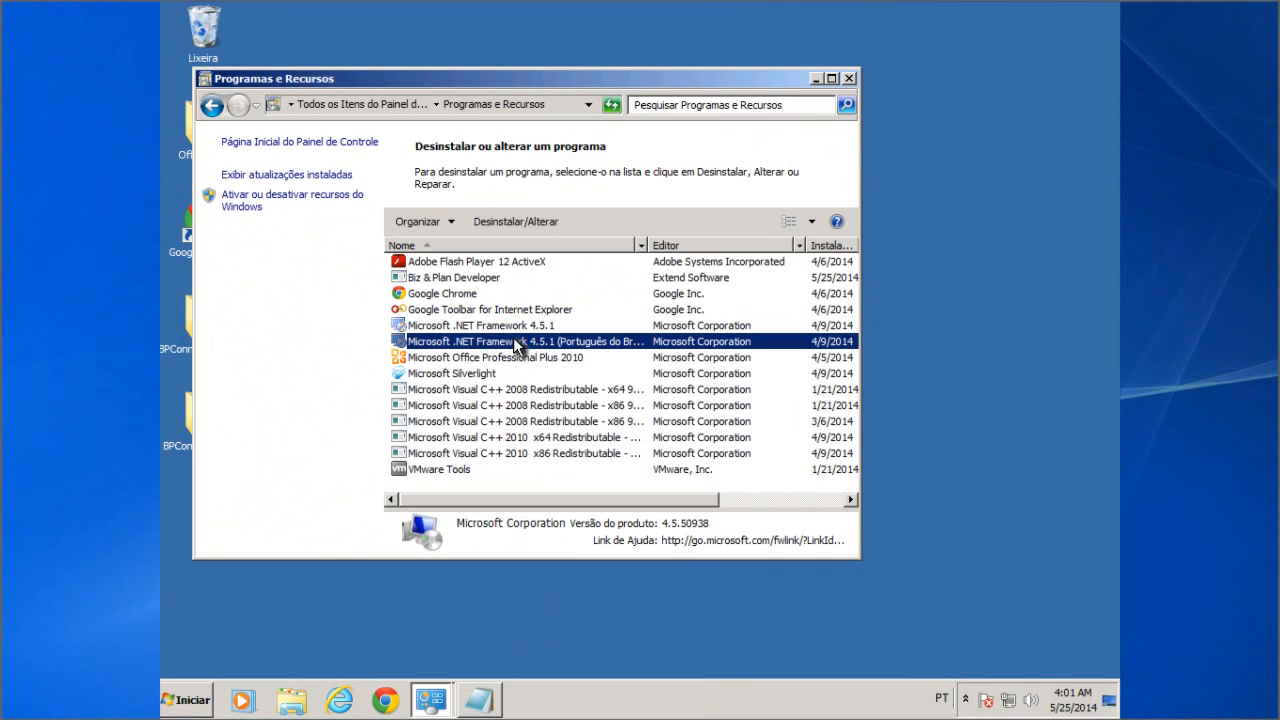
pyautogui.click(543, 391)
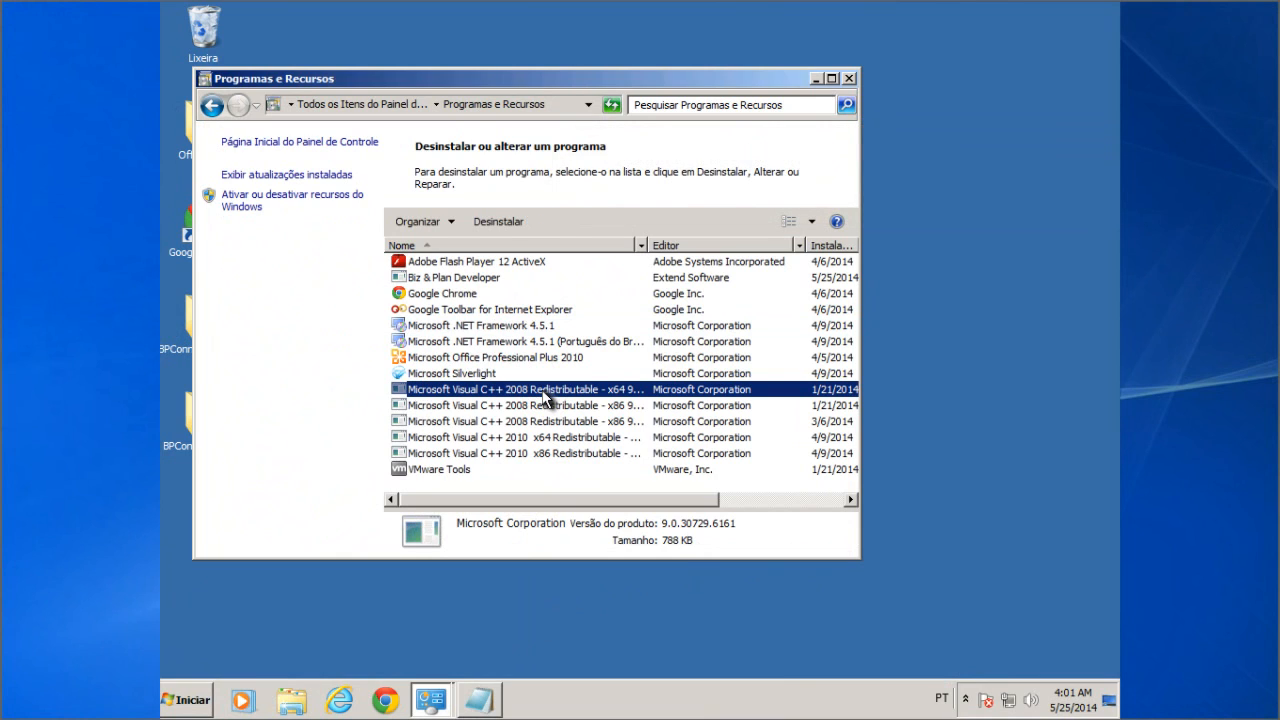
pyautogui.click(548, 407)
pyautogui.click(548, 422)
pyautogui.click(547, 440)
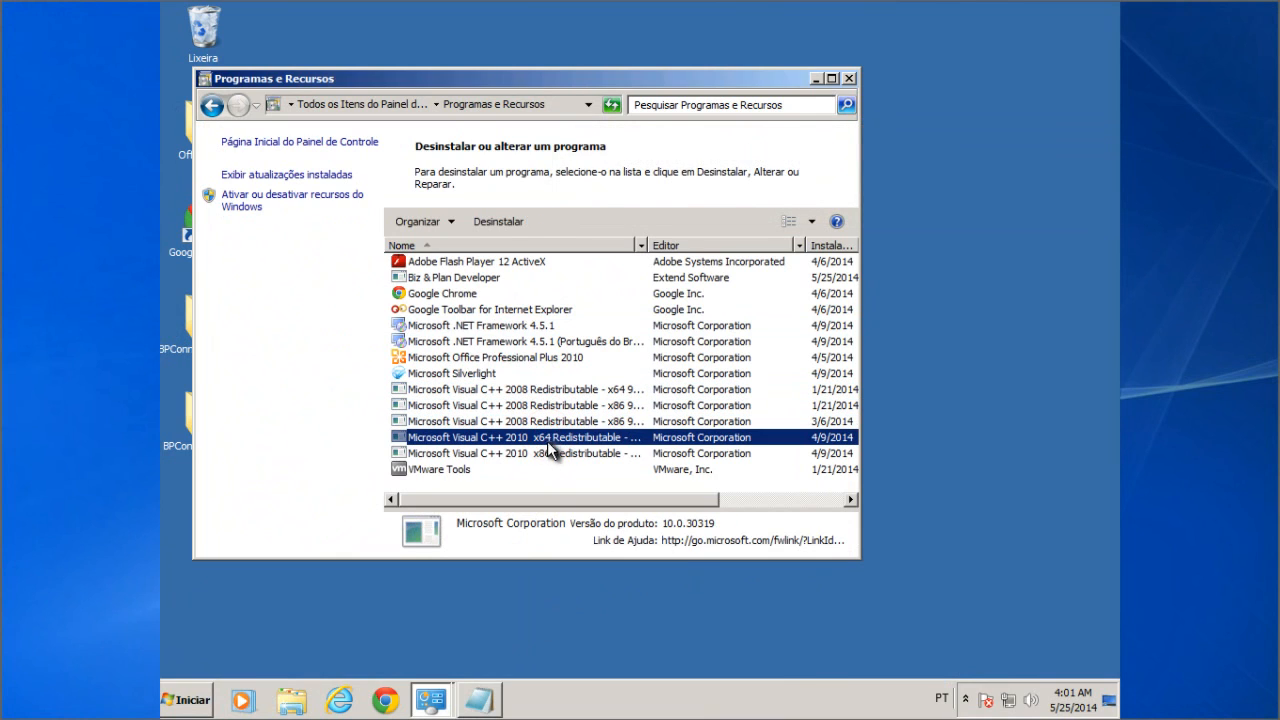
pyautogui.click(548, 452)
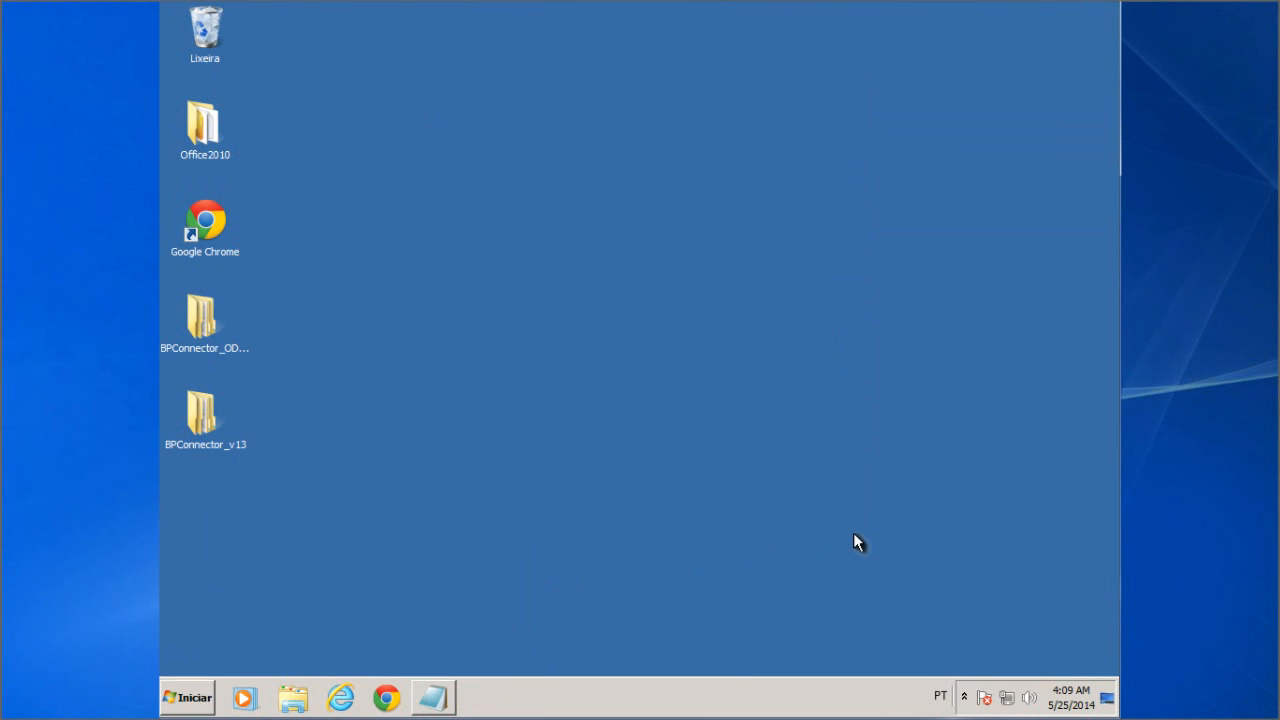
# Step: Browse to BPConnector_ODBC_v13\Install\BP Connector ODBC and launch its setup program
pyautogui.doubleClick(198, 314)
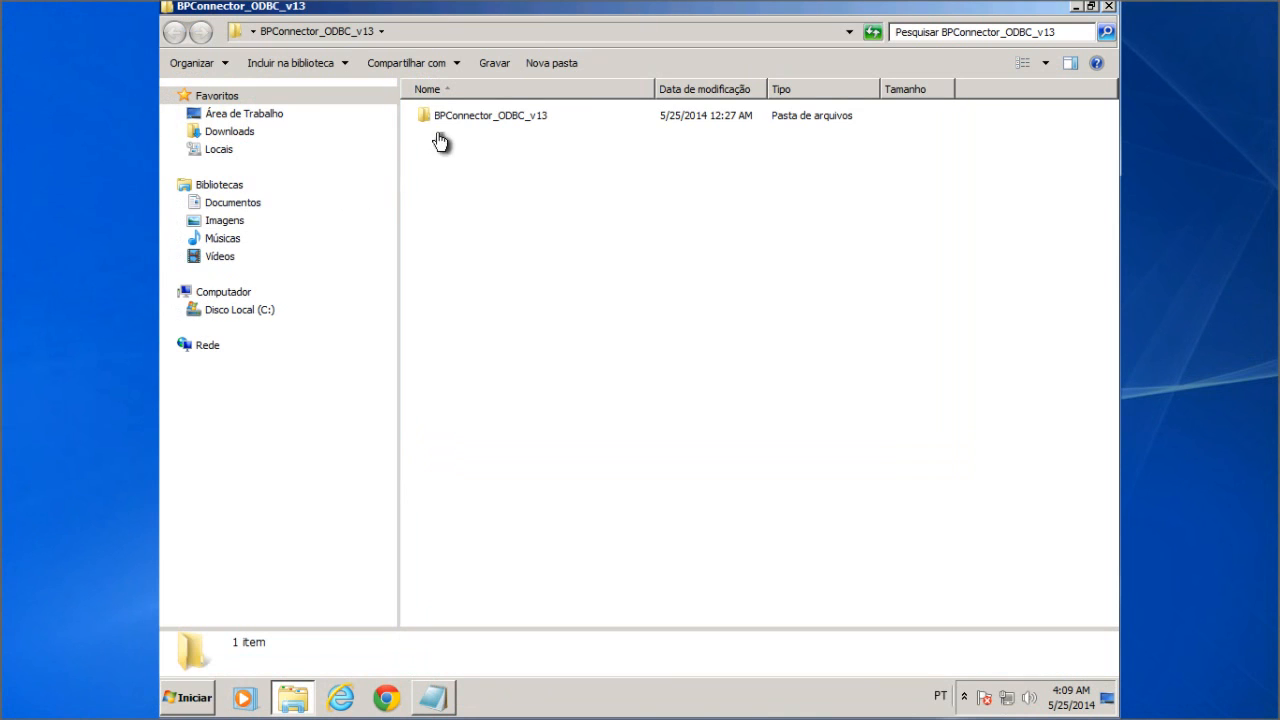
pyautogui.doubleClick(470, 116)
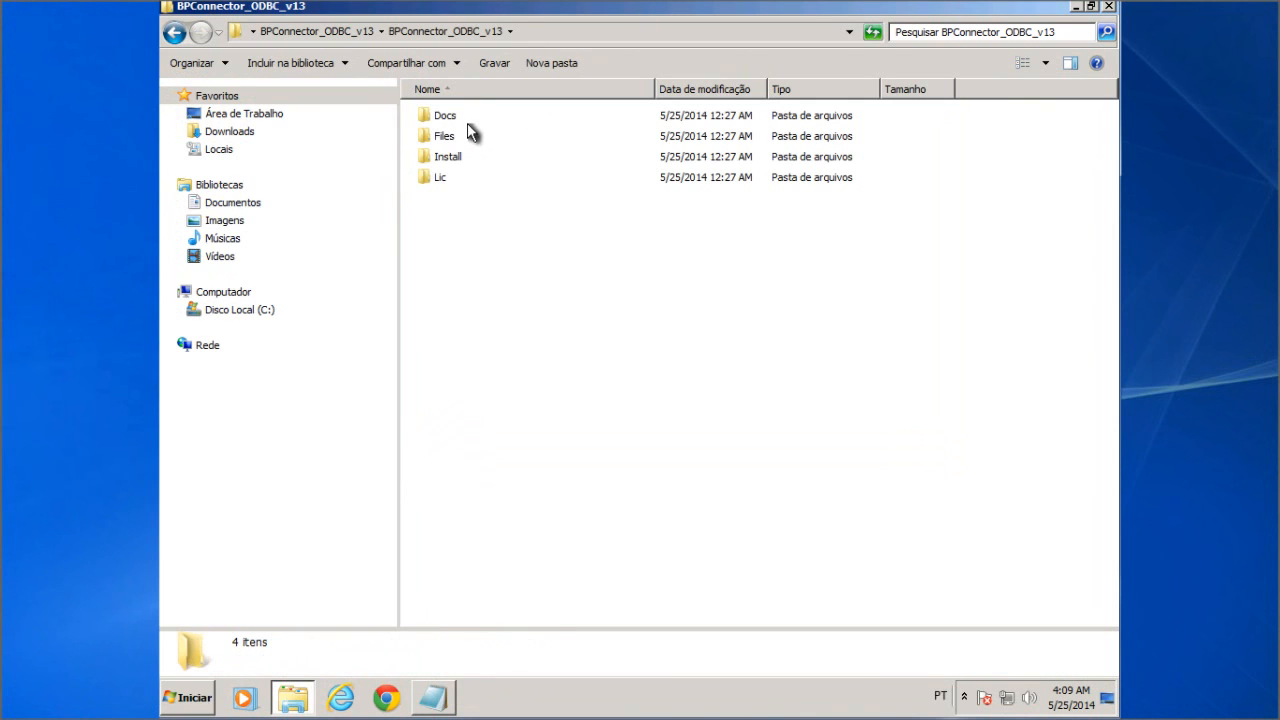
pyautogui.doubleClick(459, 156)
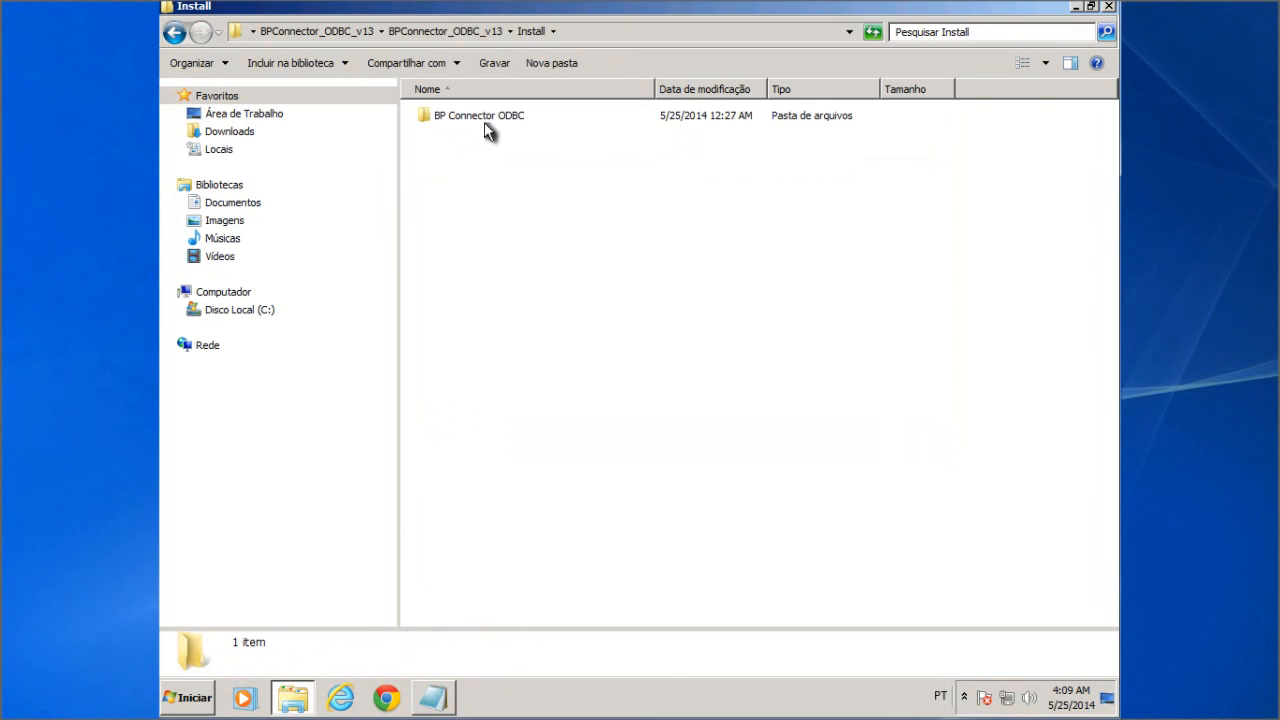
pyautogui.click(489, 118)
pyautogui.click(489, 120)
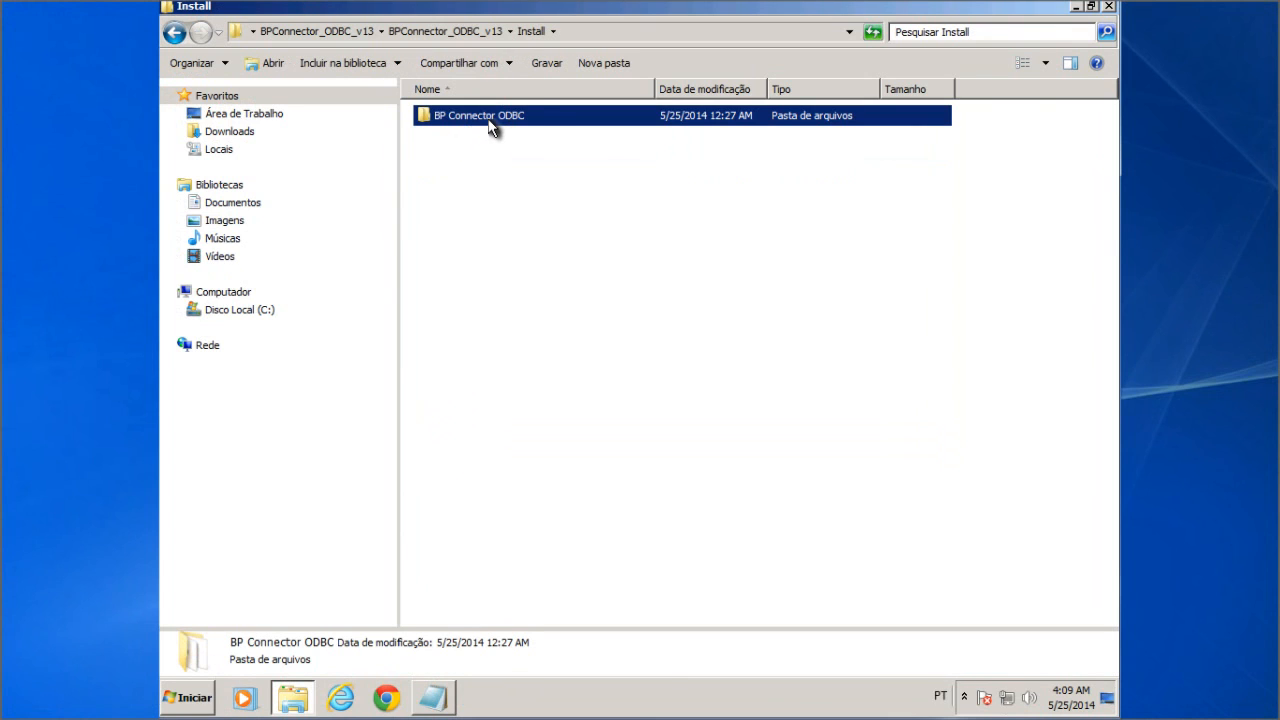
pyautogui.click(589, 119)
pyautogui.doubleClick(590, 121)
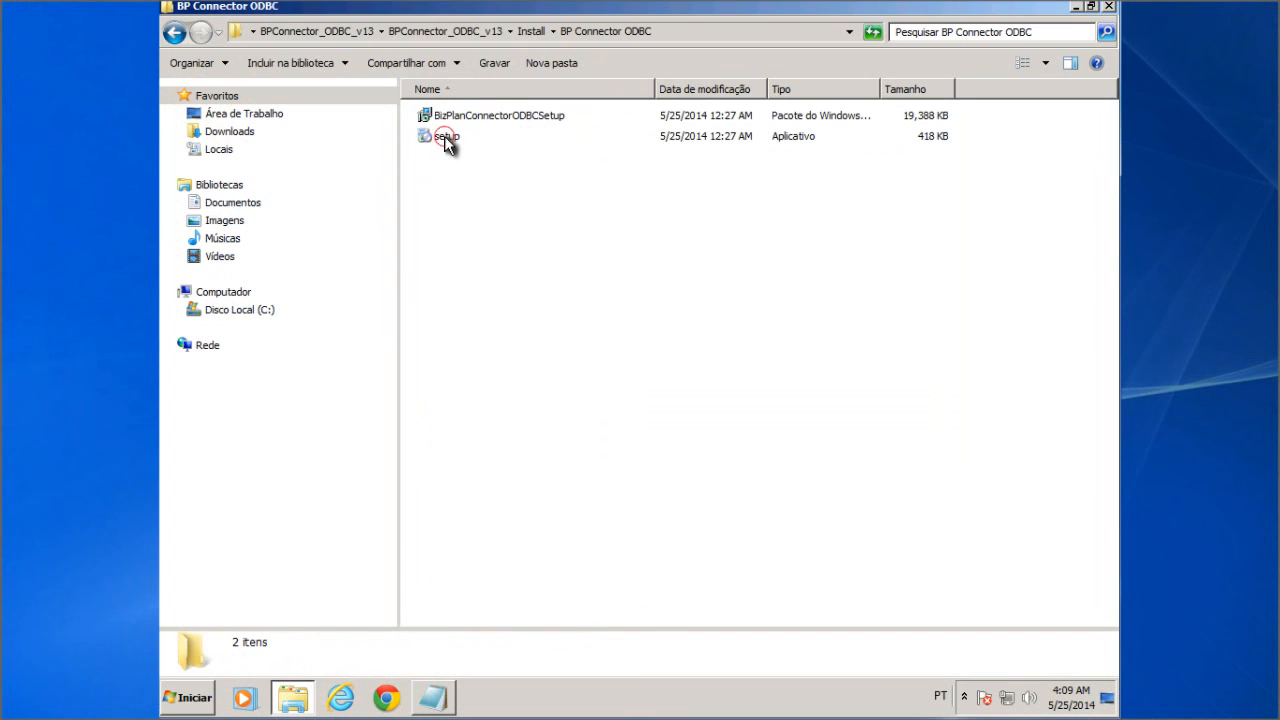
pyautogui.doubleClick(446, 140)
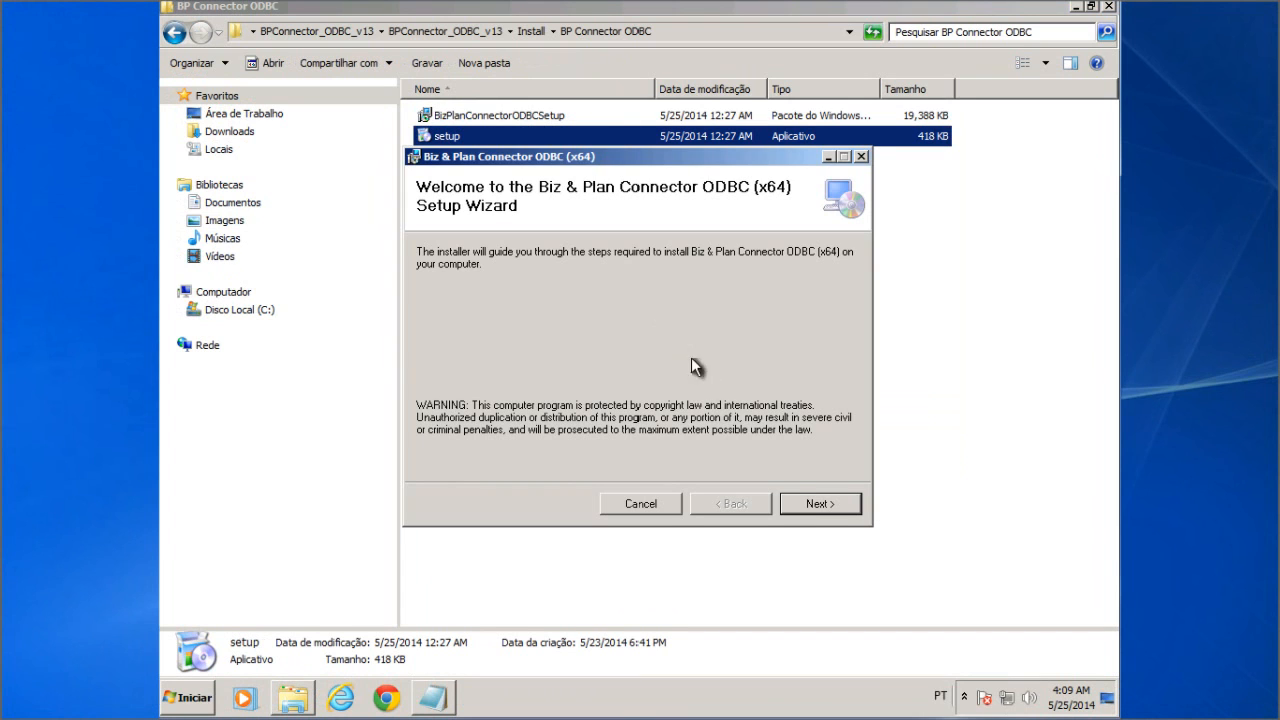
# Step: Install the ODBC driver for Everyone in the default folder, approving the UAC prompt
pyautogui.click(814, 503)
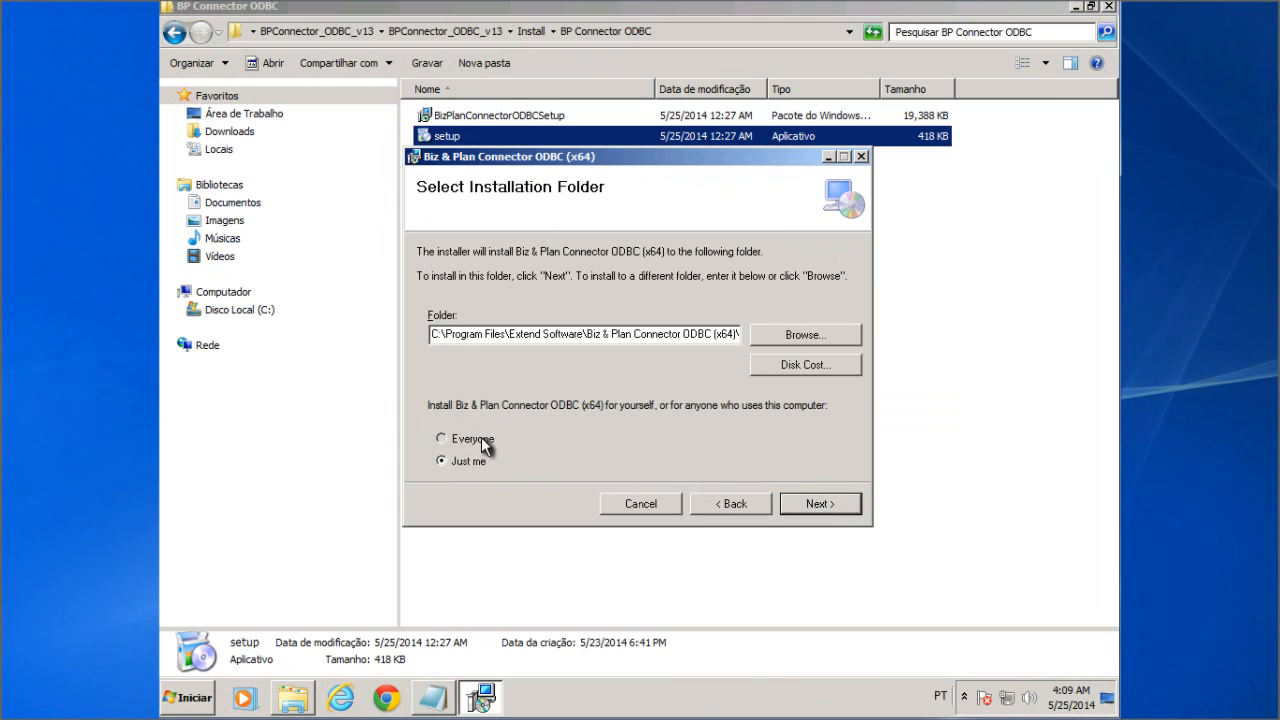
pyautogui.click(481, 438)
pyautogui.click(831, 506)
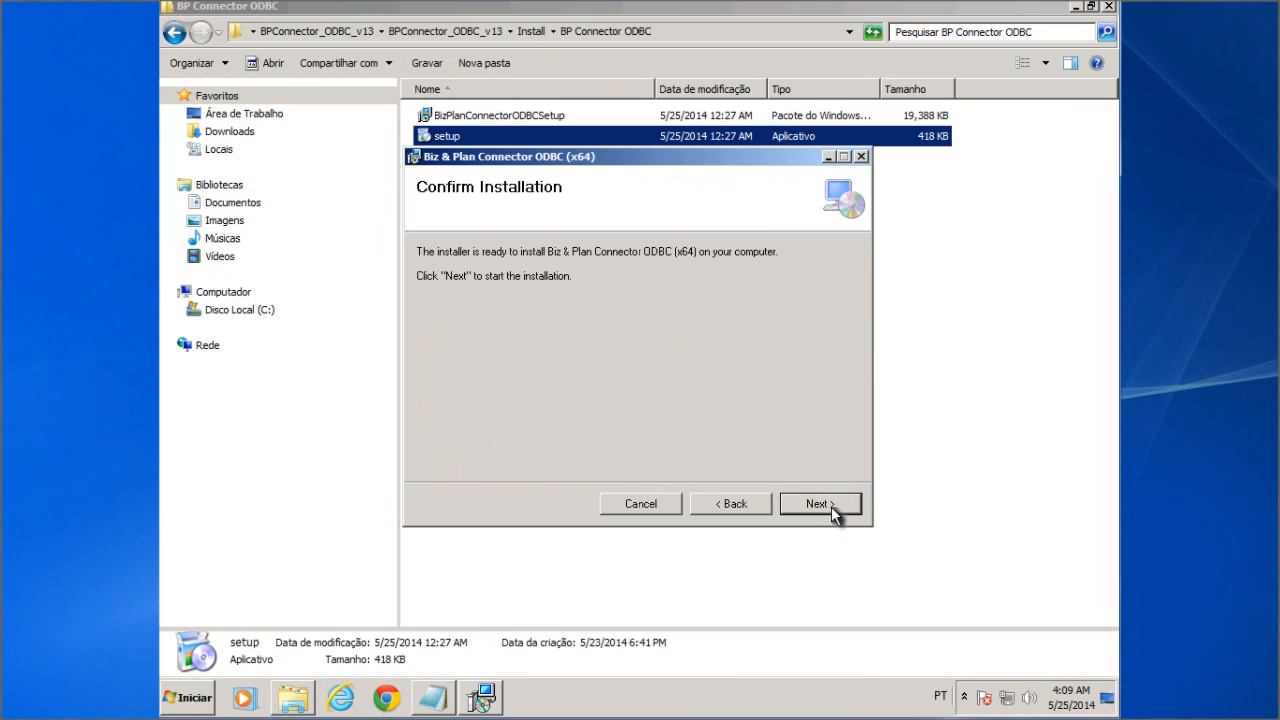
pyautogui.click(831, 506)
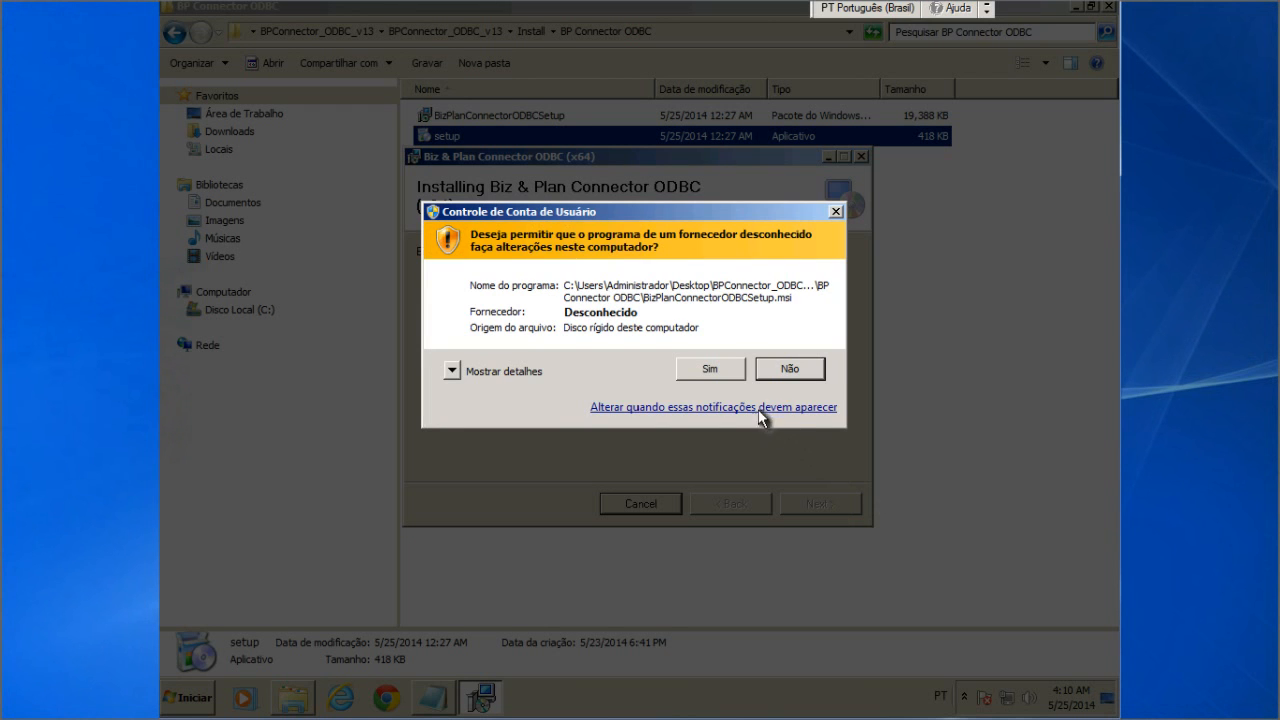
pyautogui.click(706, 368)
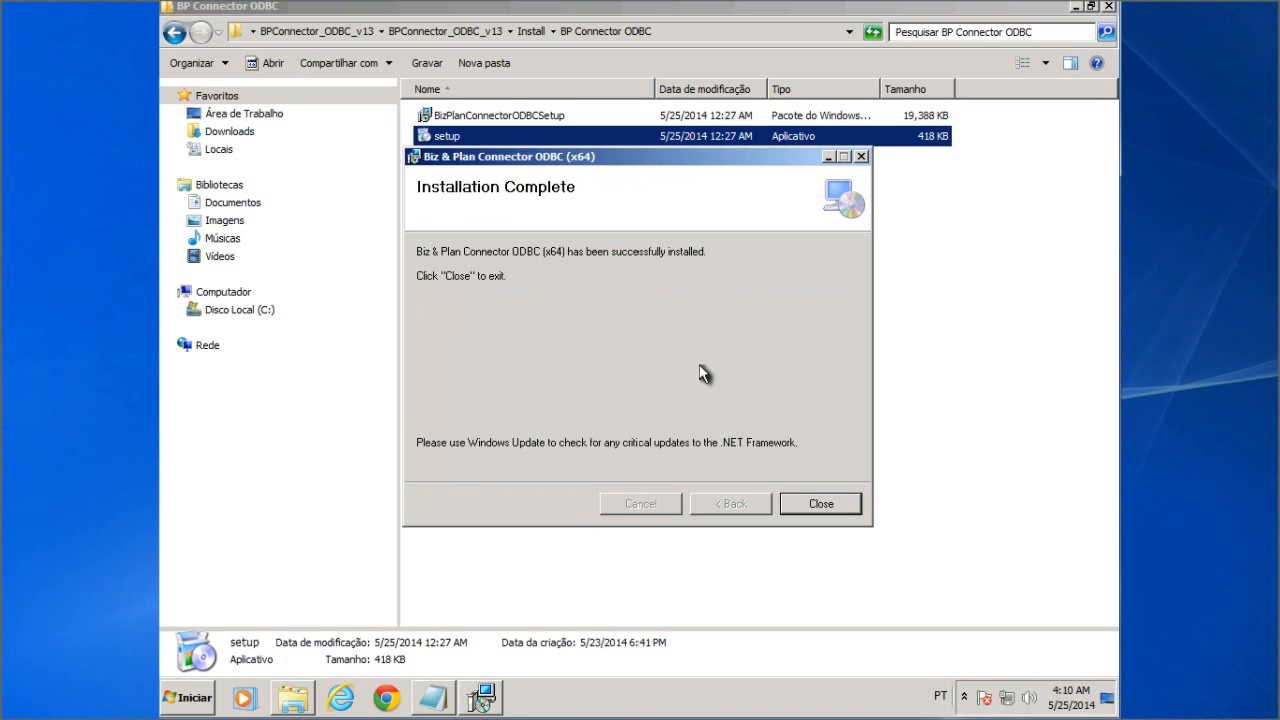
pyautogui.click(815, 505)
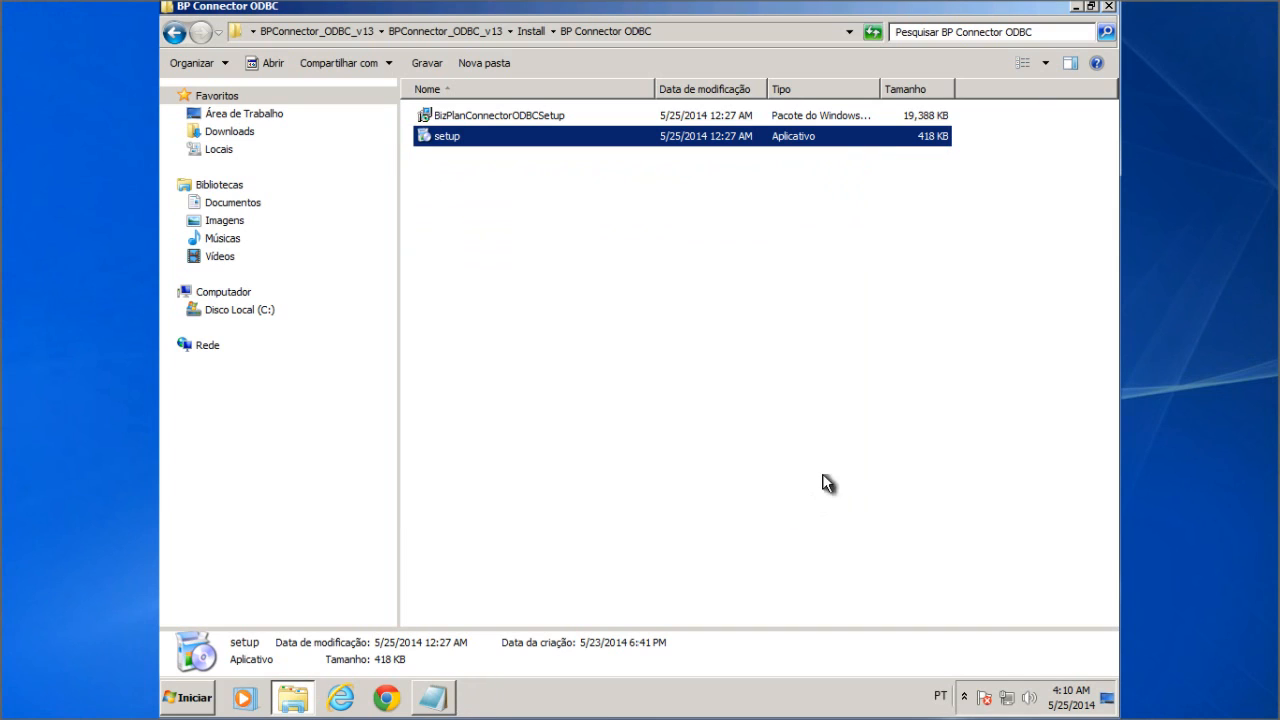
# Step: Close the install folder and open Data Sources (ODBC) from Control Panel's Administrative Tools
pyautogui.click(1108, 7)
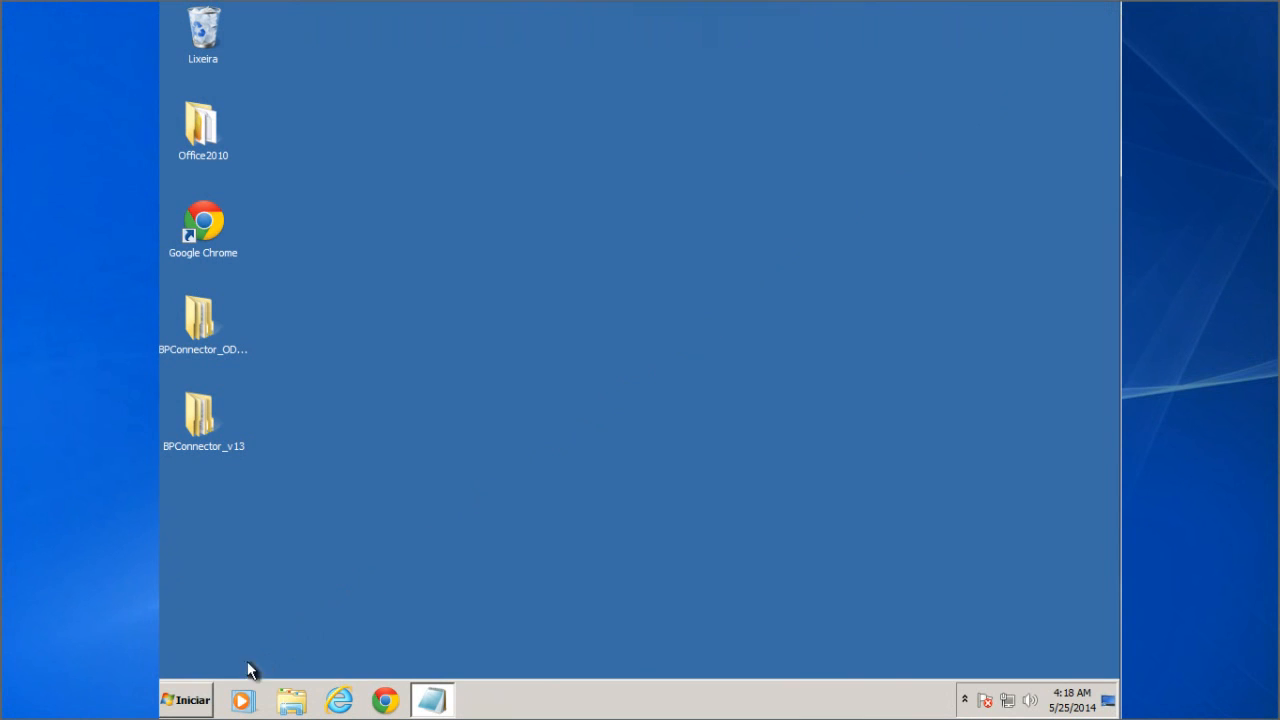
pyautogui.click(205, 702)
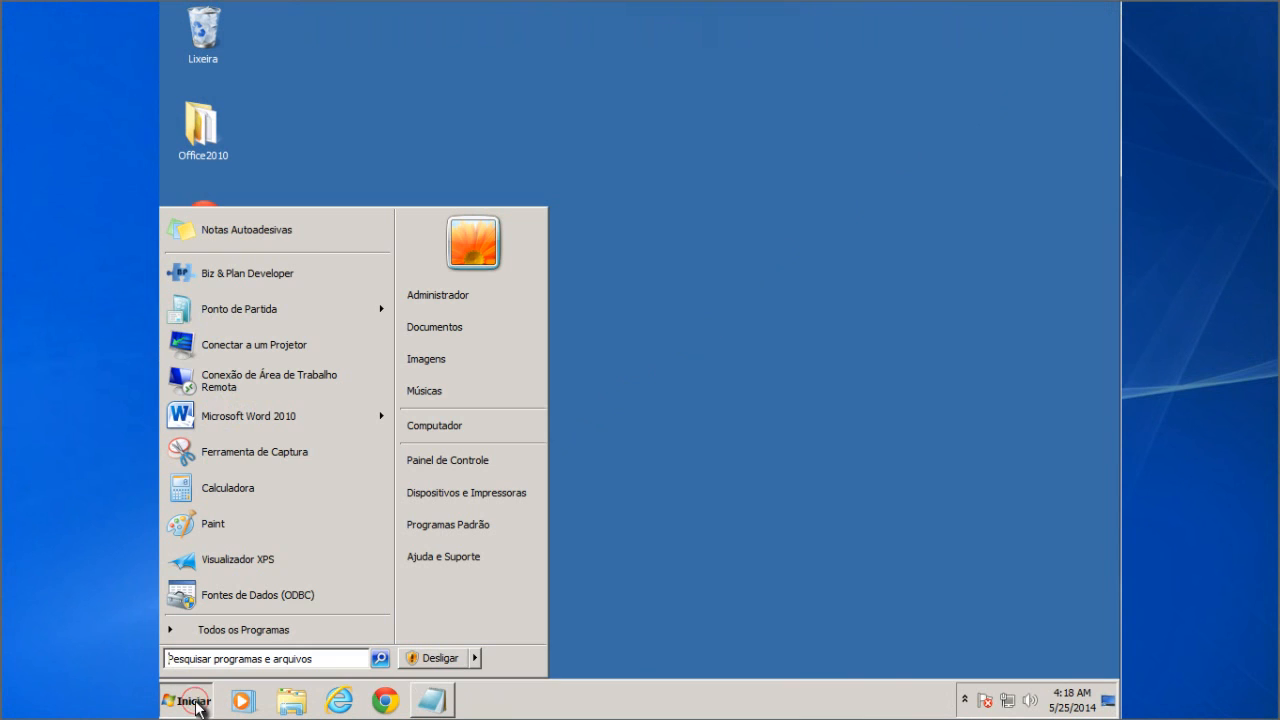
pyautogui.click(490, 462)
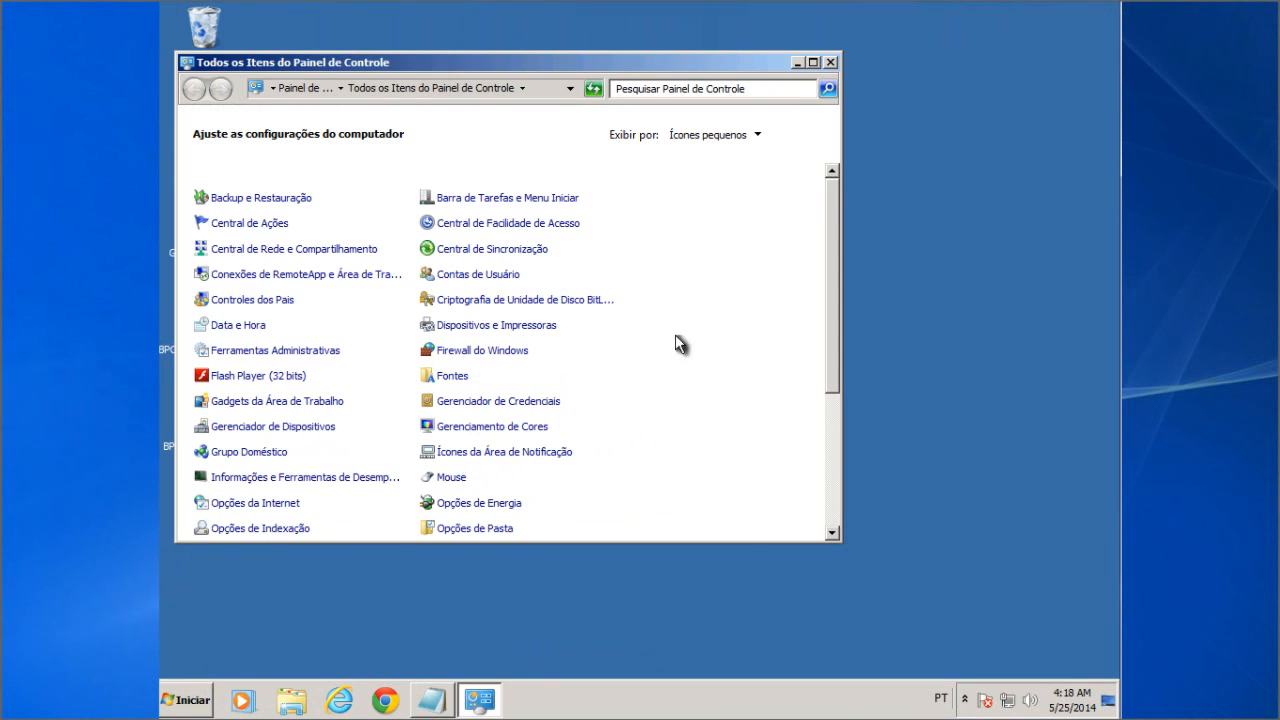
pyautogui.scroll(-1, 720, 266)
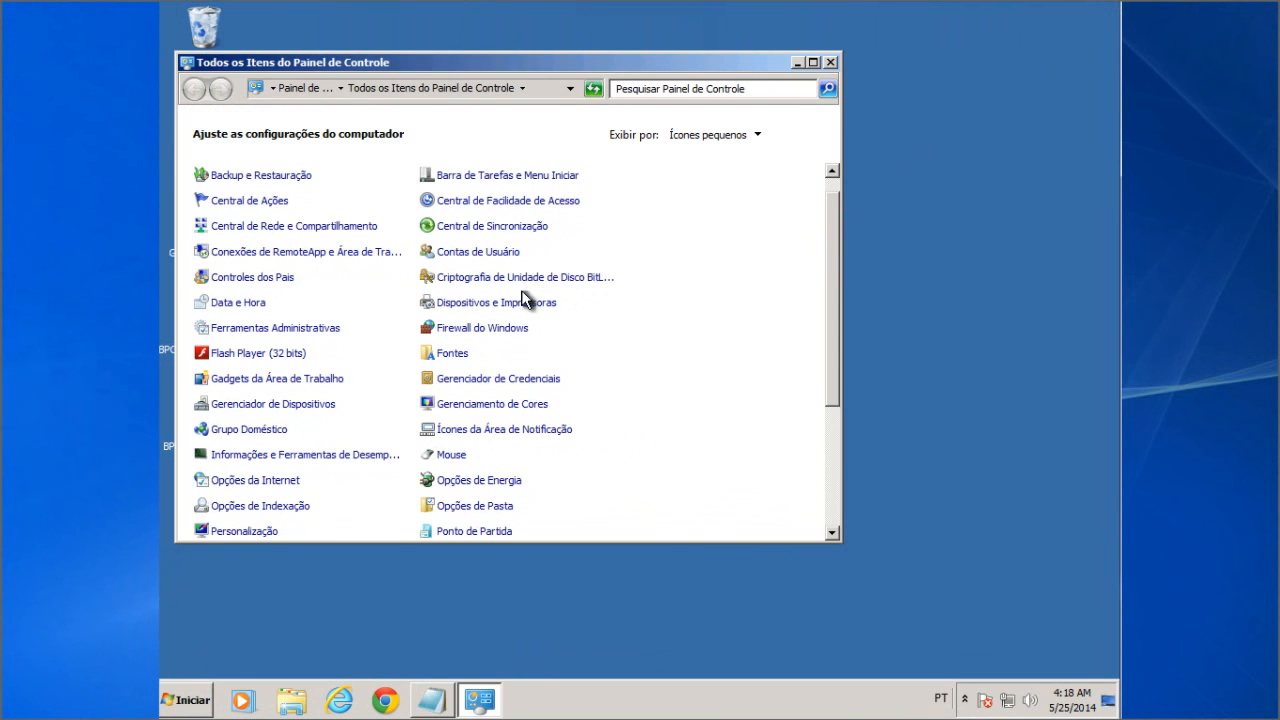
pyautogui.click(303, 334)
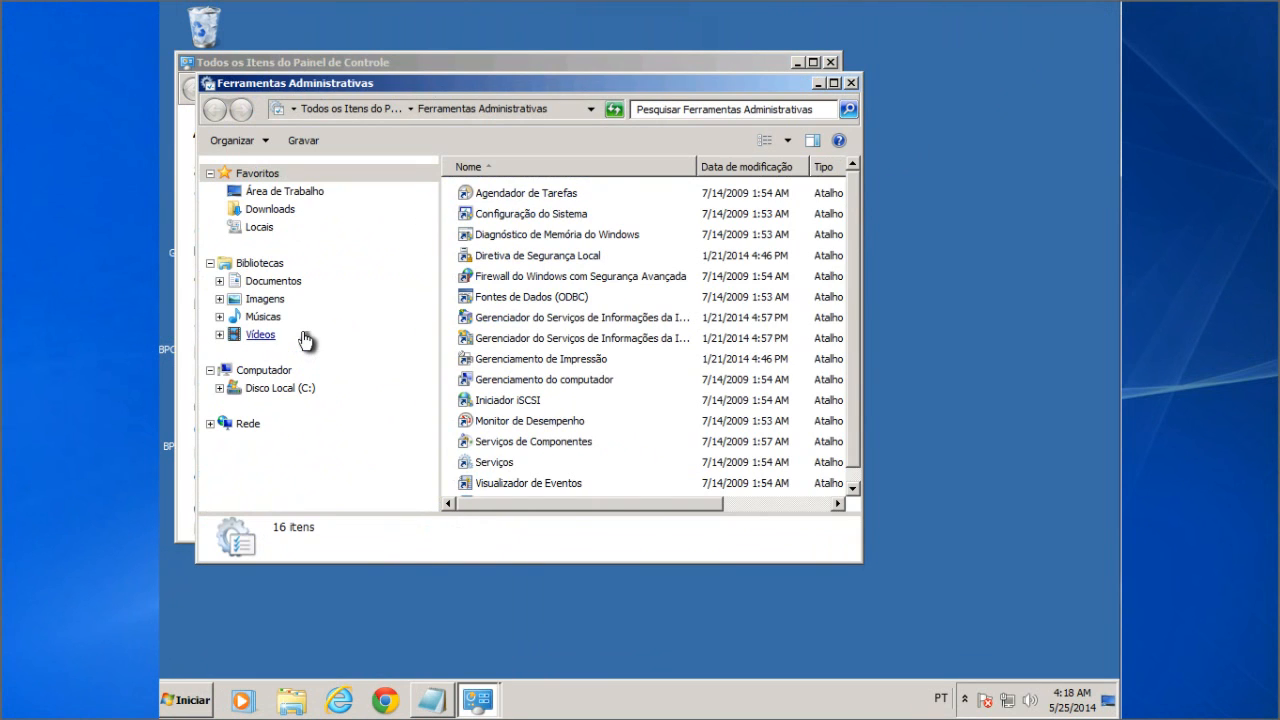
pyautogui.doubleClick(540, 297)
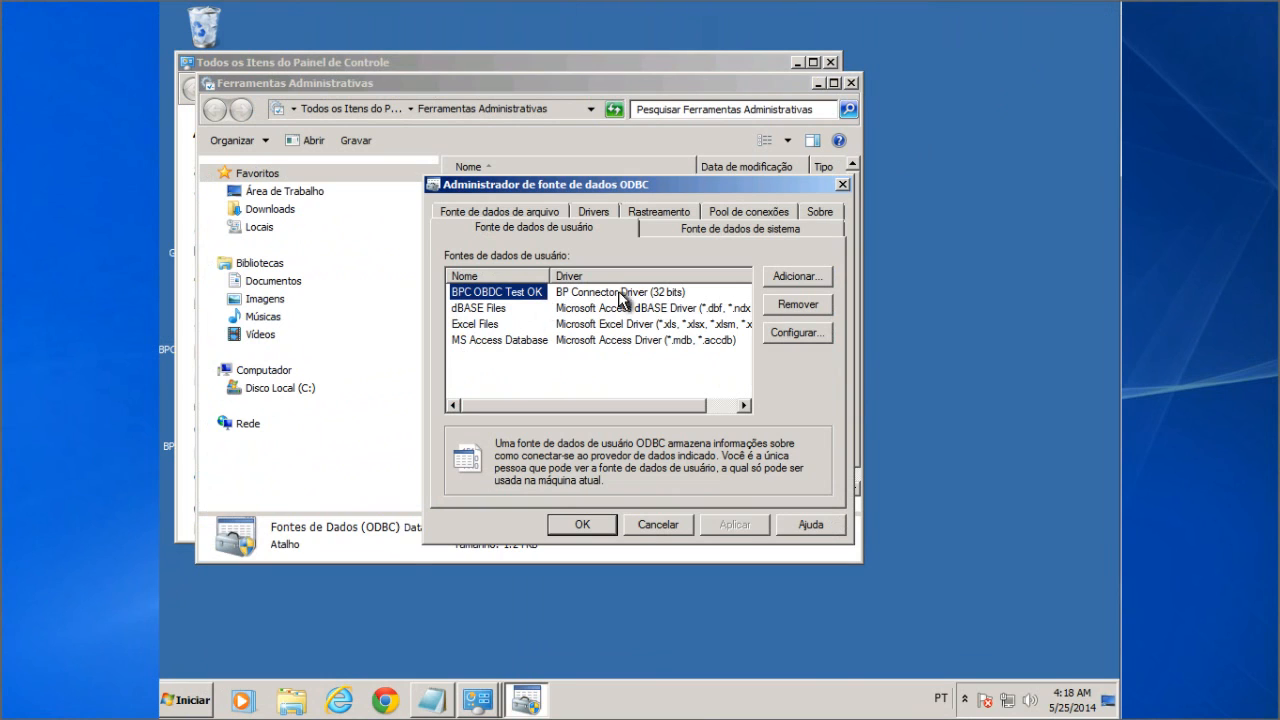
# Step: Add a new user DSN based on BP Connector Driver (64 bits)
pyautogui.click(800, 278)
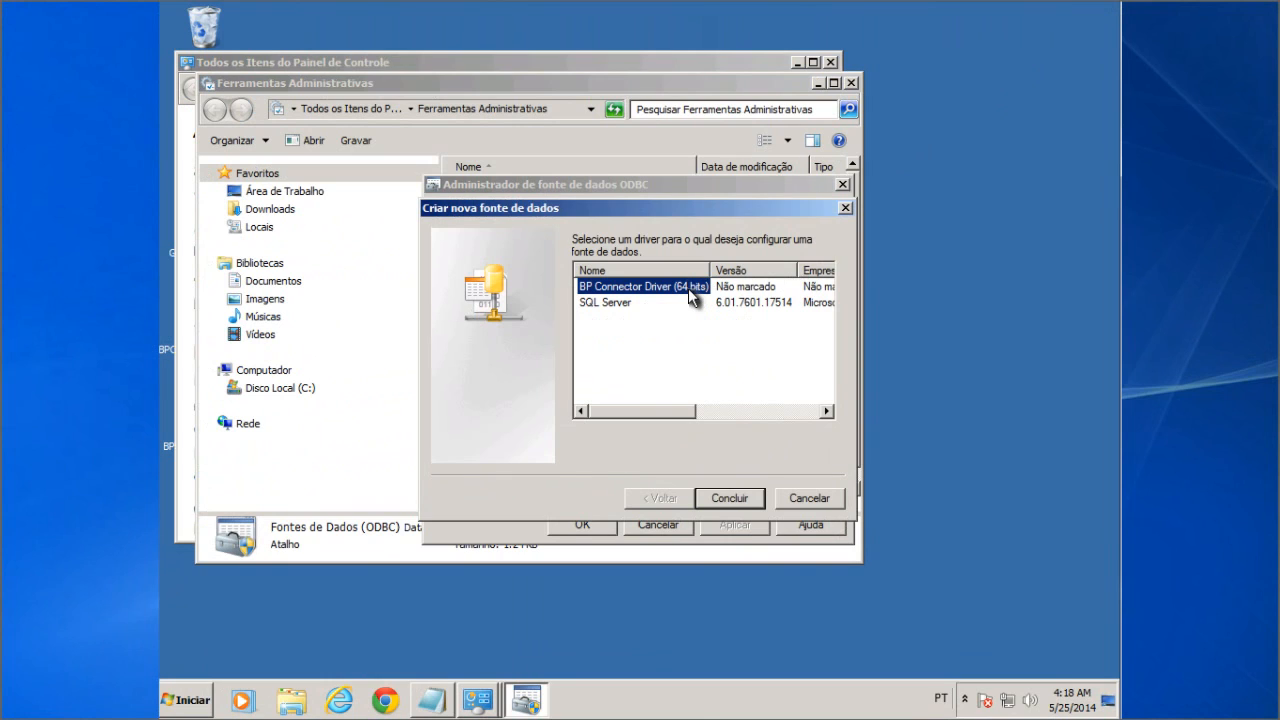
pyautogui.click(729, 505)
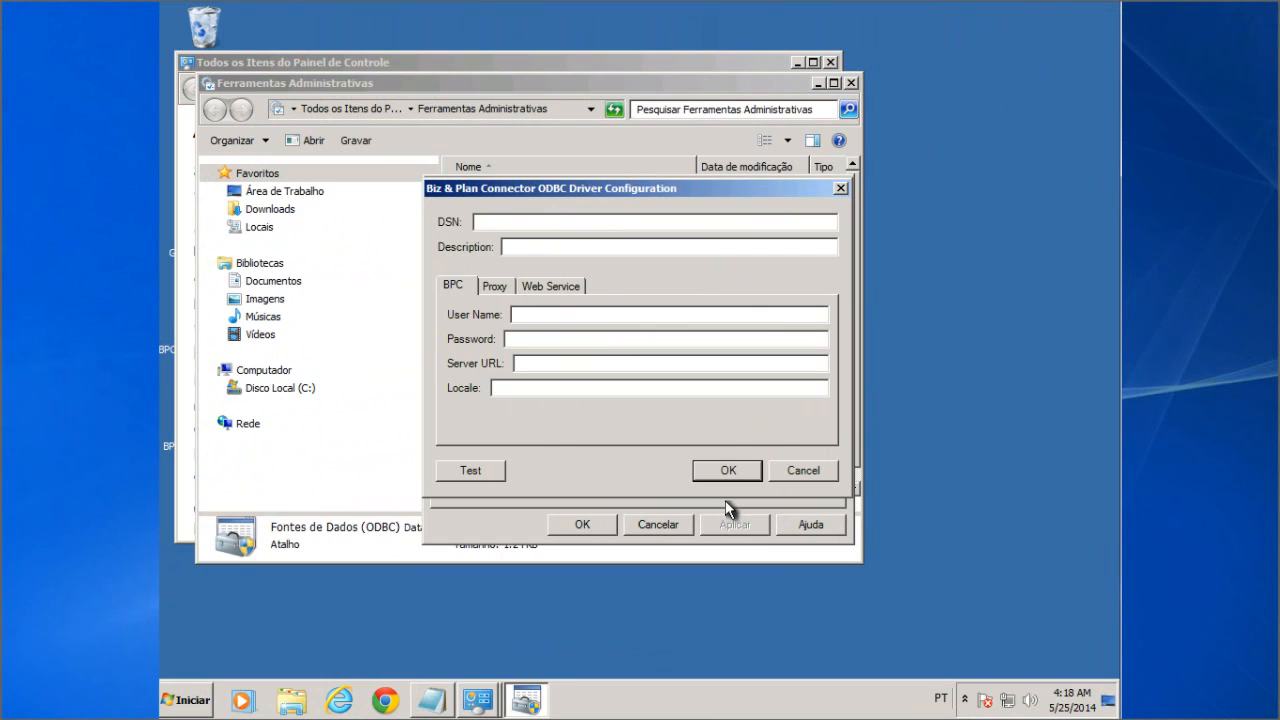
# Step: Name the data source 'BP Connector ODBC 64 Bits' and use the same text as its description
pyautogui.click(511, 224)
pyautogui.write('BP Connector ODBC 64 Bits')
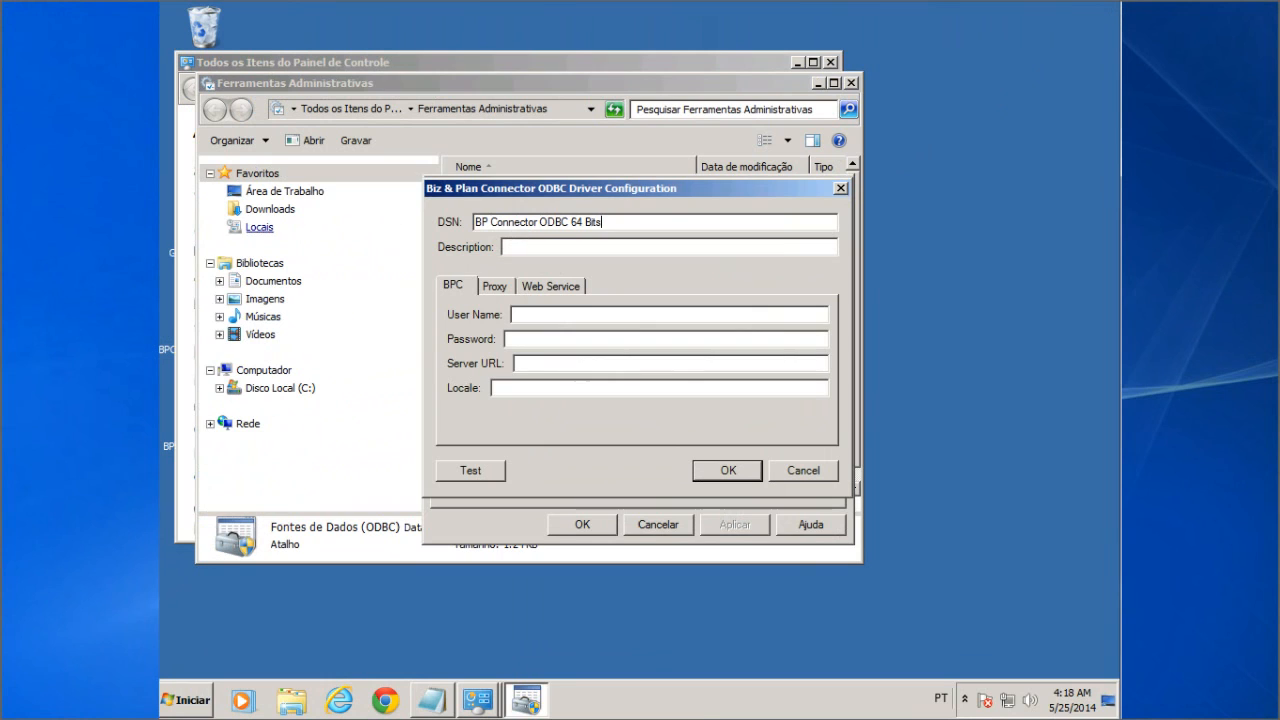
pyautogui.moveTo(603, 222); pyautogui.dragTo(462, 232)
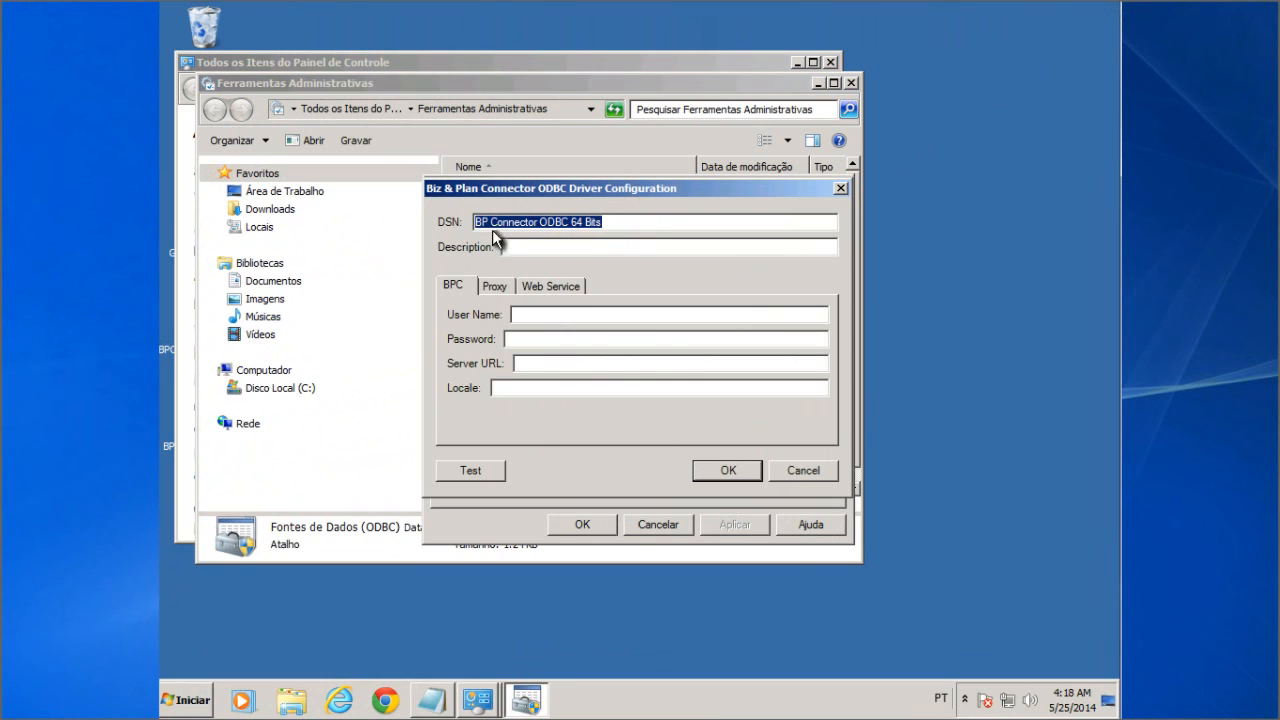
pyautogui.hotkey('ctrl', 'c')
pyautogui.click(560, 250)
pyautogui.hotkey('ctrl', 'v')
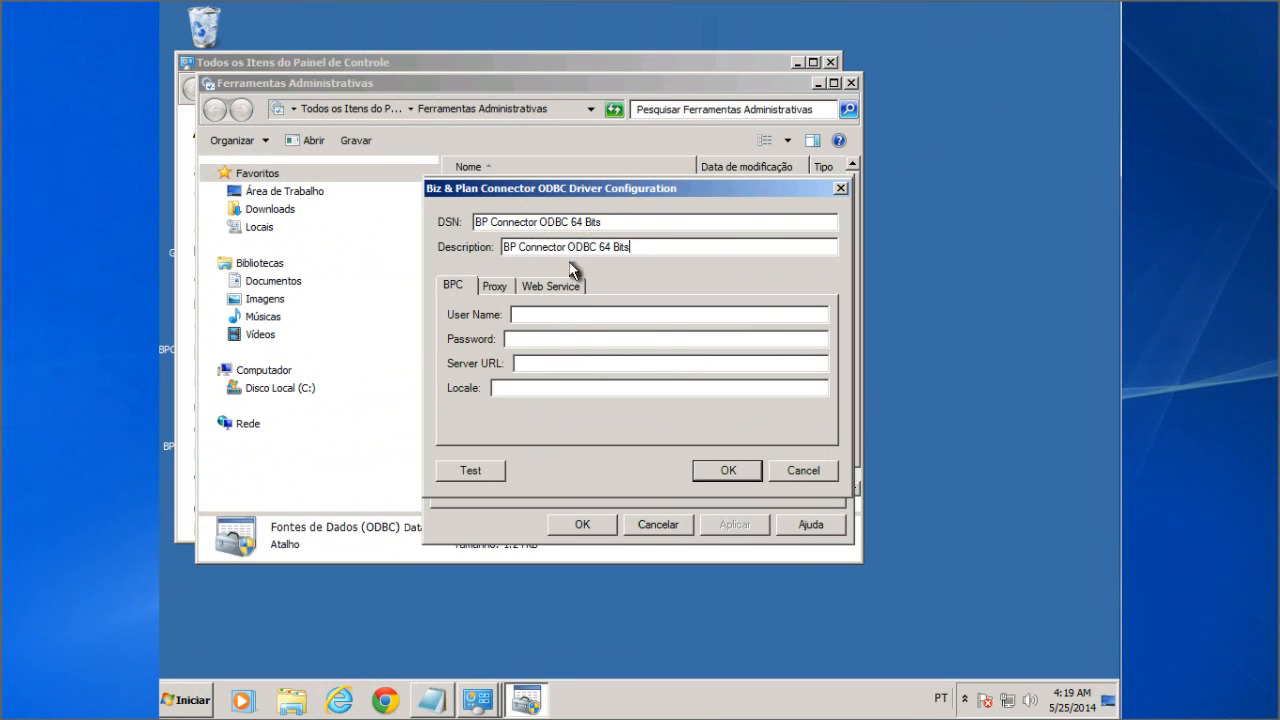
pyautogui.write('sapadmin')
pyautogui.press('BackSpace')
pyautogui.press('BackSpace')
pyautogui.press('BackSpace')
pyautogui.press('BackSpace')
pyautogui.press('BackSpace')
pyautogui.press('BackSpace')
pyautogui.press('BackSpace')
pyautogui.press('BackSpace')
pyautogui.click(540, 313)
pyautogui.write('sapadmin')
pyautogui.press('Tab')
pyautogui.write('password')
pyautogui.click(560, 367)
pyautogui.write('http://192.168.148')
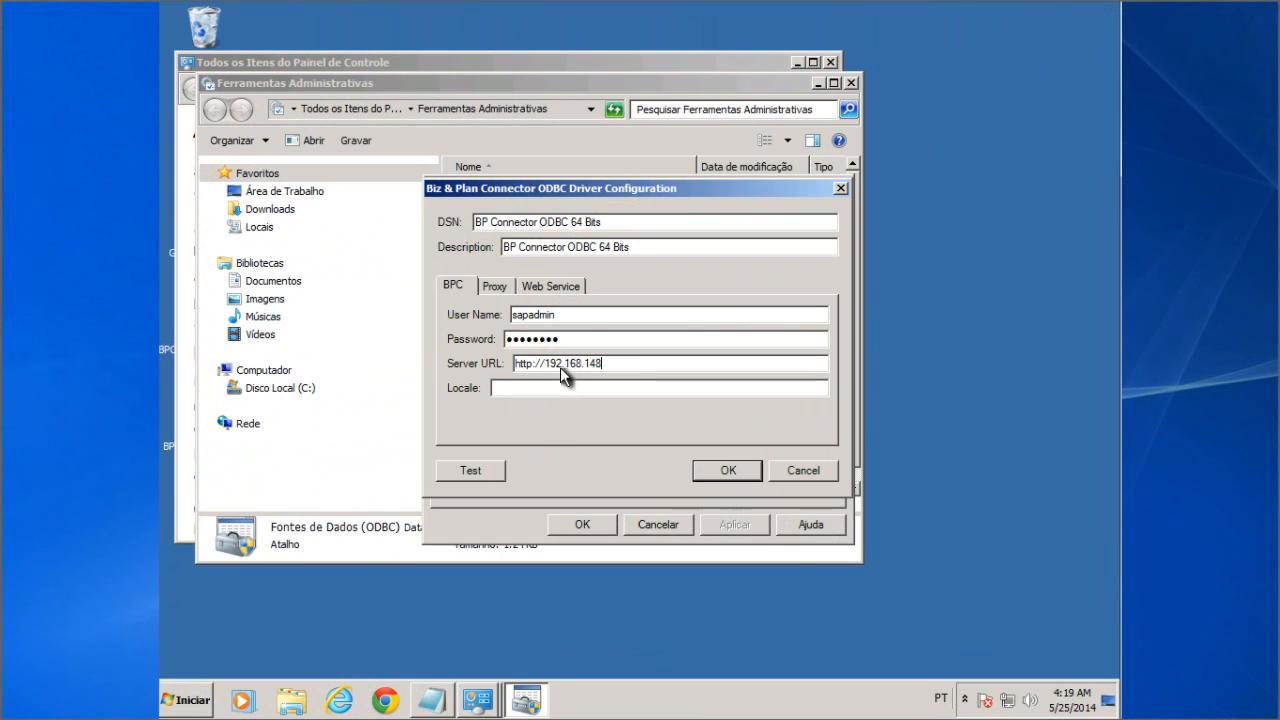
pyautogui.write('.133:1080')
pyautogui.click(510, 388)
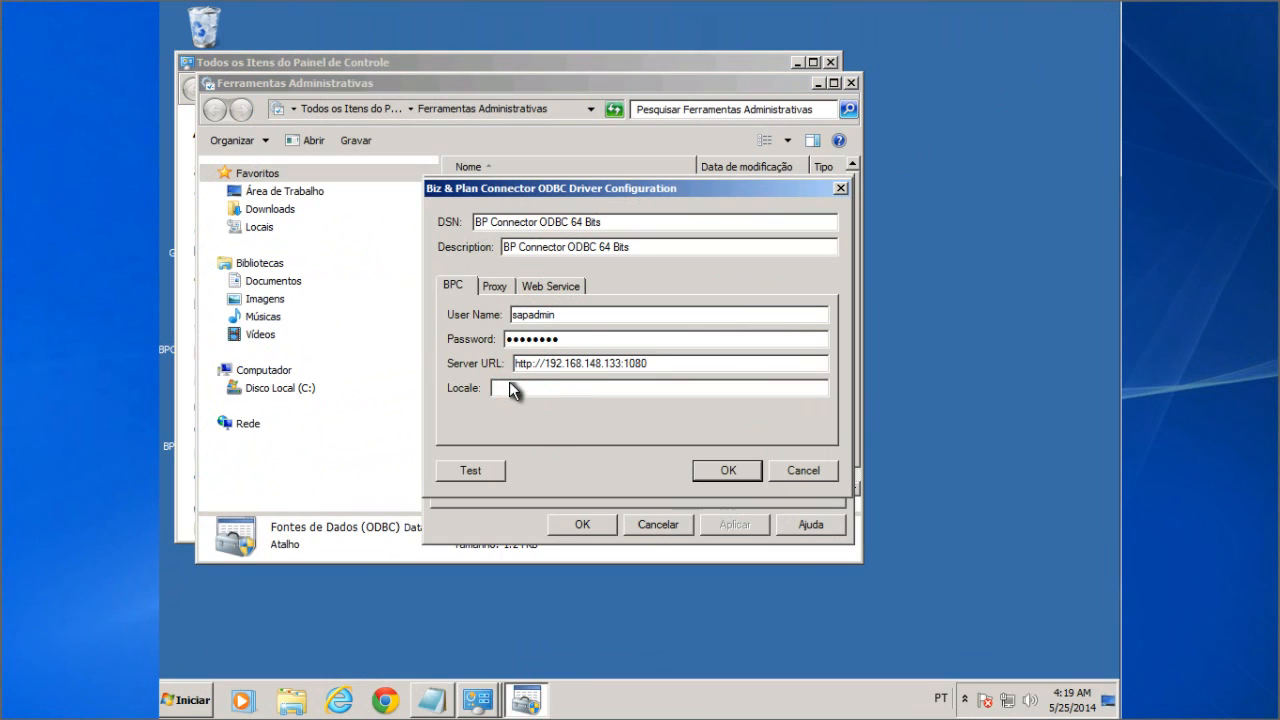
pyautogui.write('EN')
pyautogui.click(541, 285)
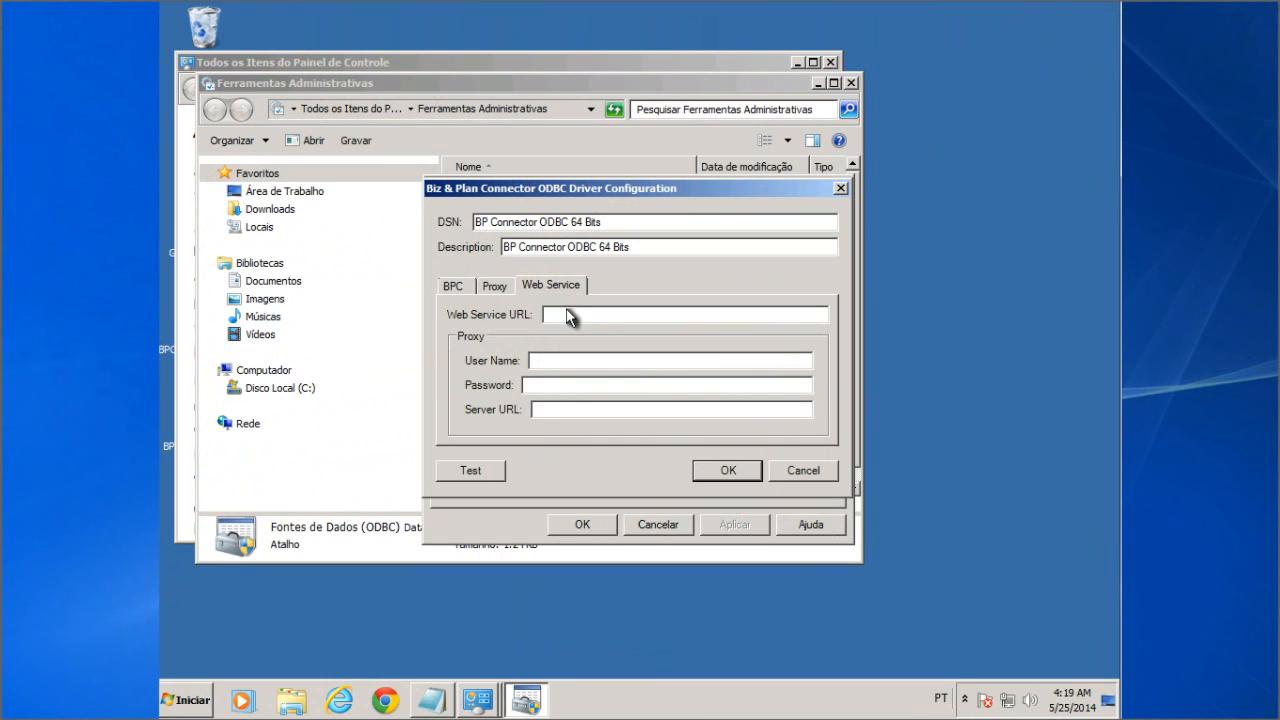
pyautogui.click(568, 316)
pyautogui.write('http://192.168.148.152/BizPlanCo')
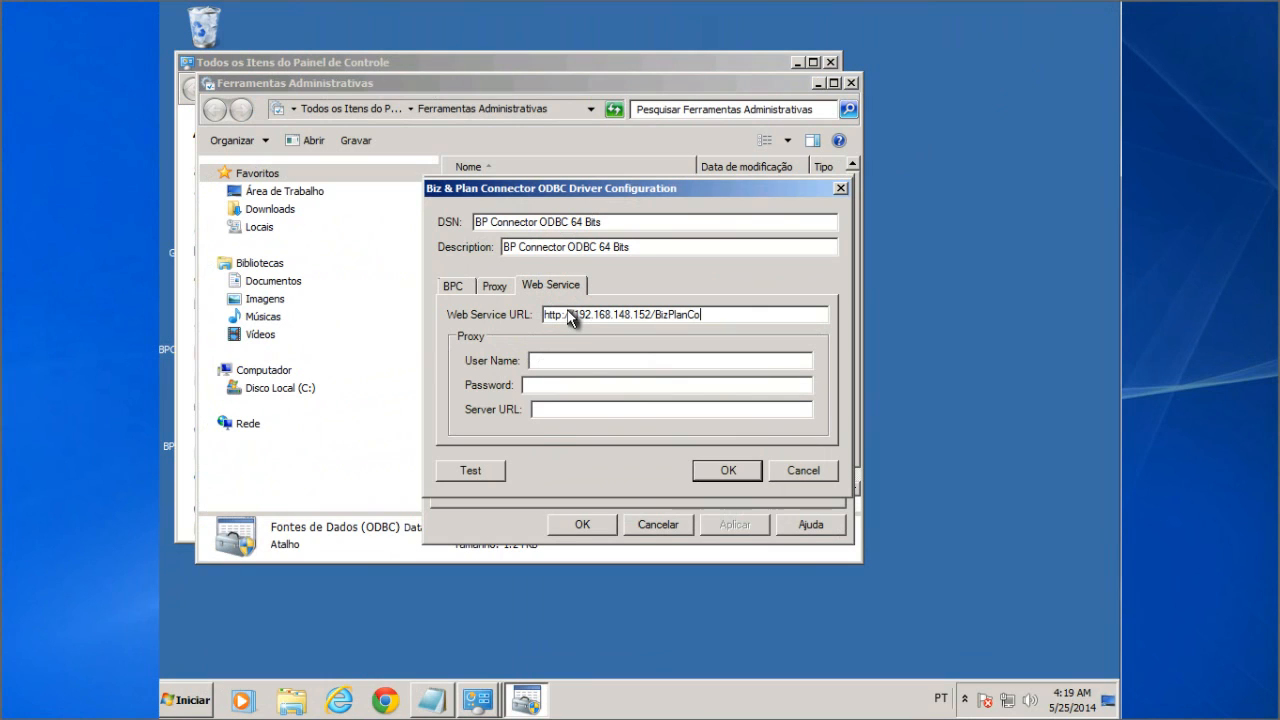
pyautogui.write('nnectorWS/Service;a')
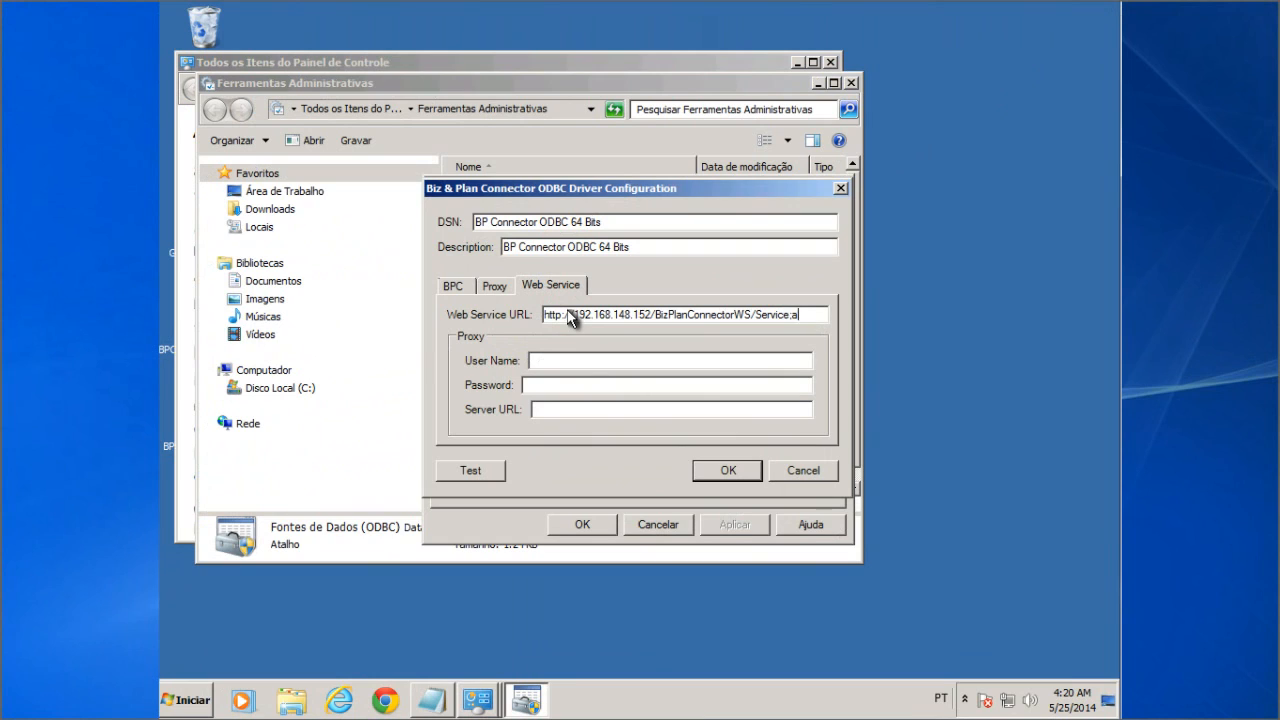
pyautogui.write('smx')
# Step: Correct the Web Service URL ending to Service.asmx after a failed test, then retest successfully
pyautogui.click(486, 469)
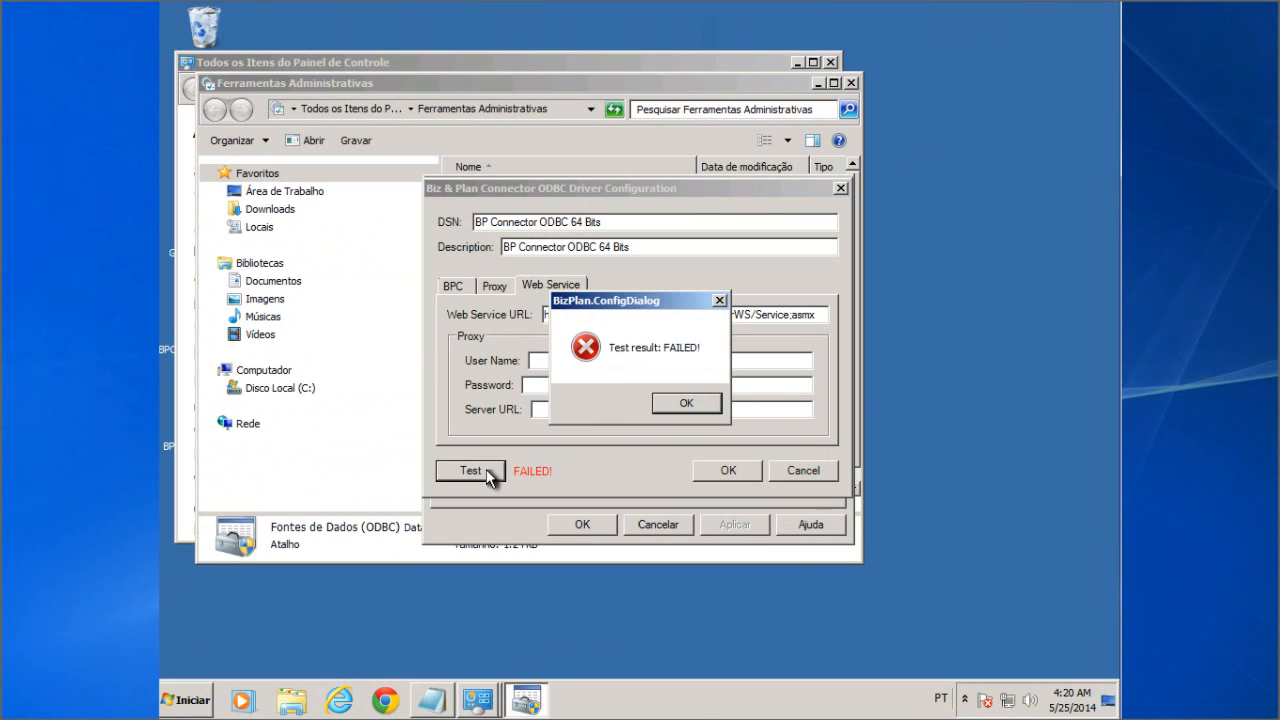
pyautogui.click(686, 403)
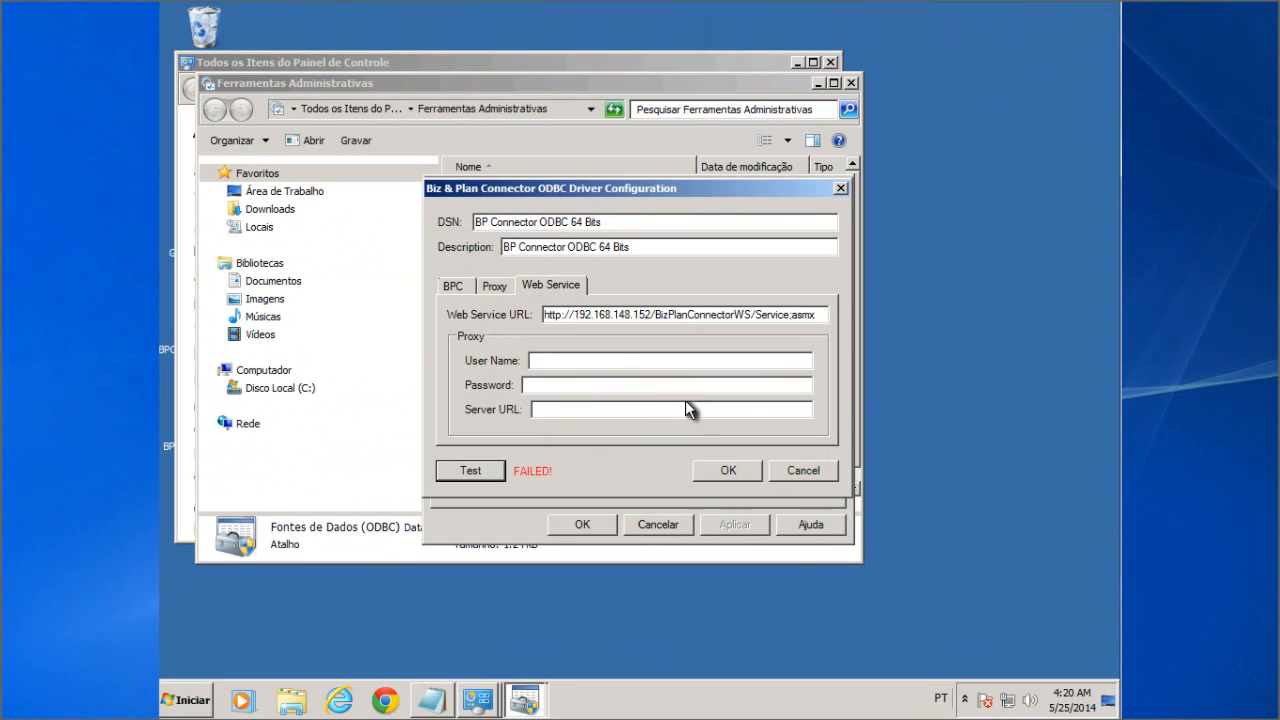
pyautogui.moveTo(792, 316); pyautogui.dragTo(799, 317)
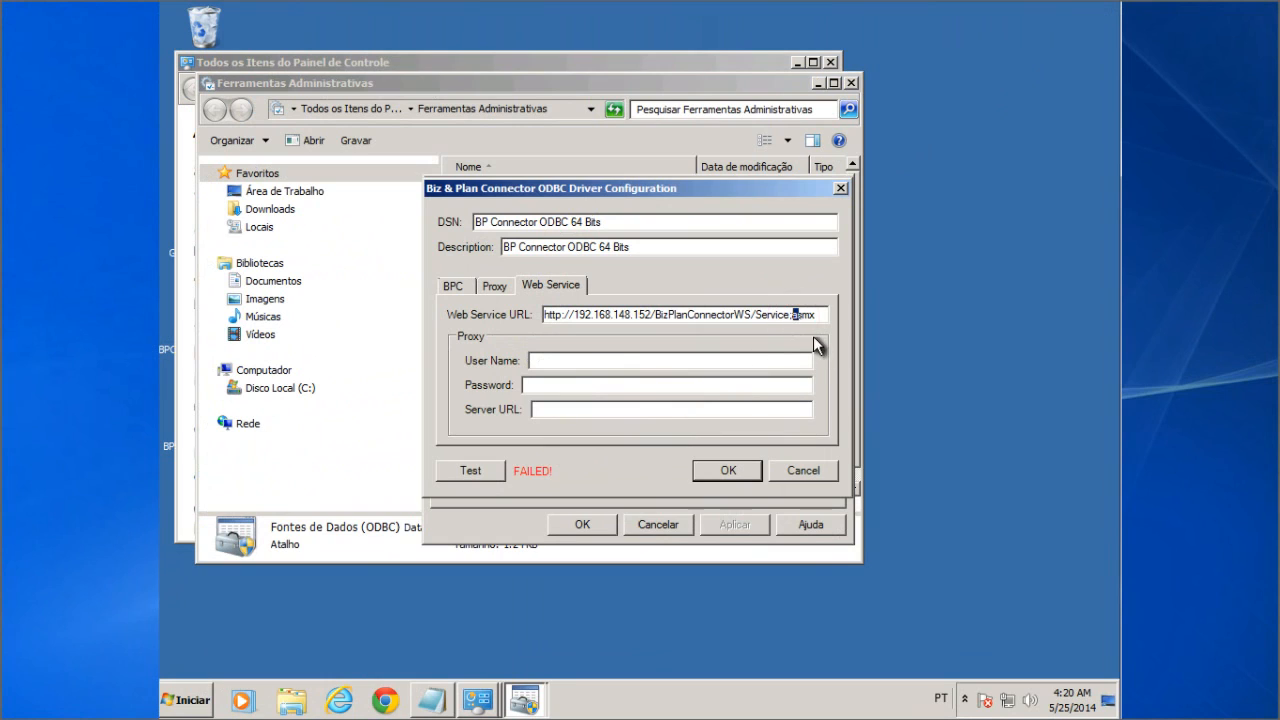
pyautogui.press('Left')
pyautogui.click(483, 469)
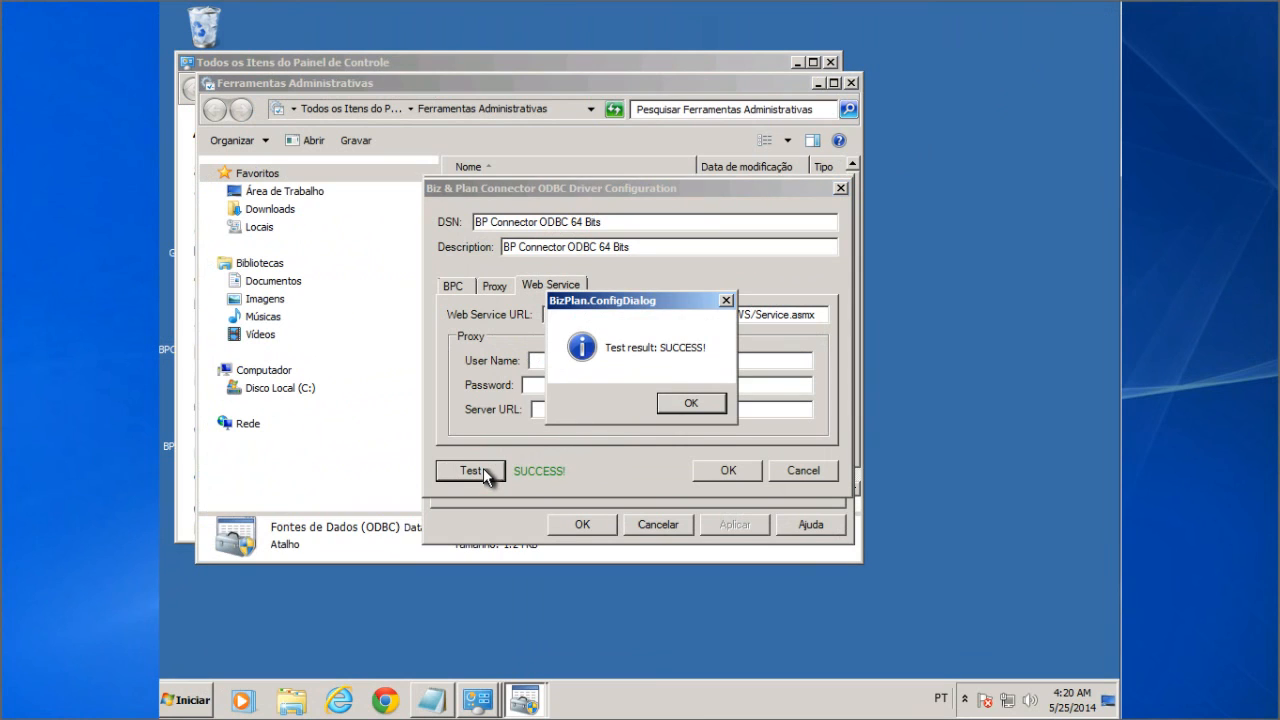
pyautogui.click(676, 402)
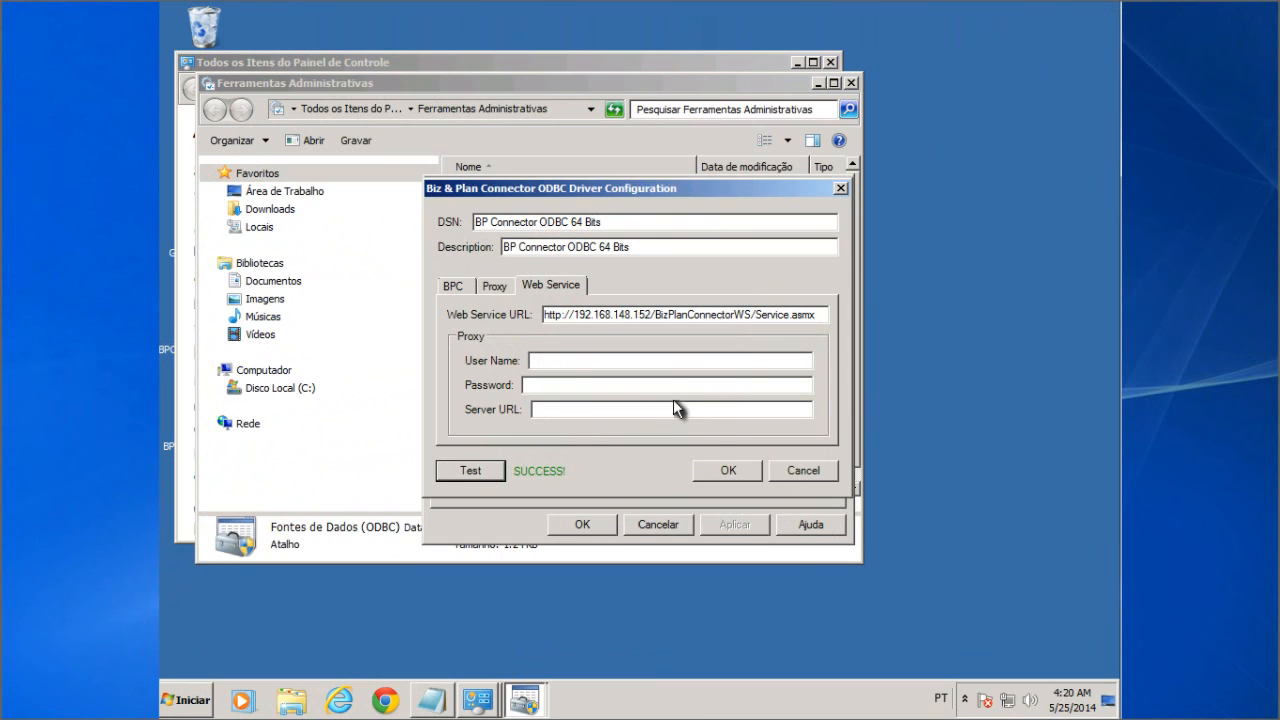
# Step: Save the new data source and close ODBC Administrator and Administrative Tools
pyautogui.click(724, 469)
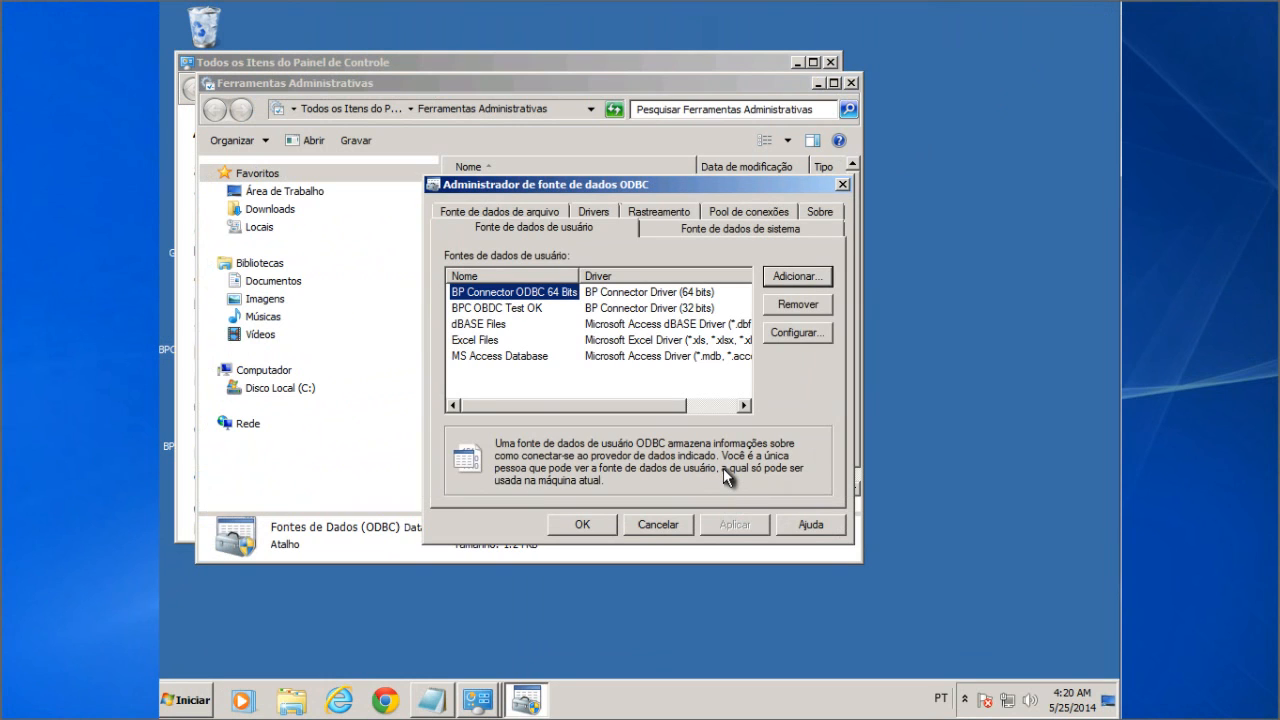
pyautogui.click(584, 524)
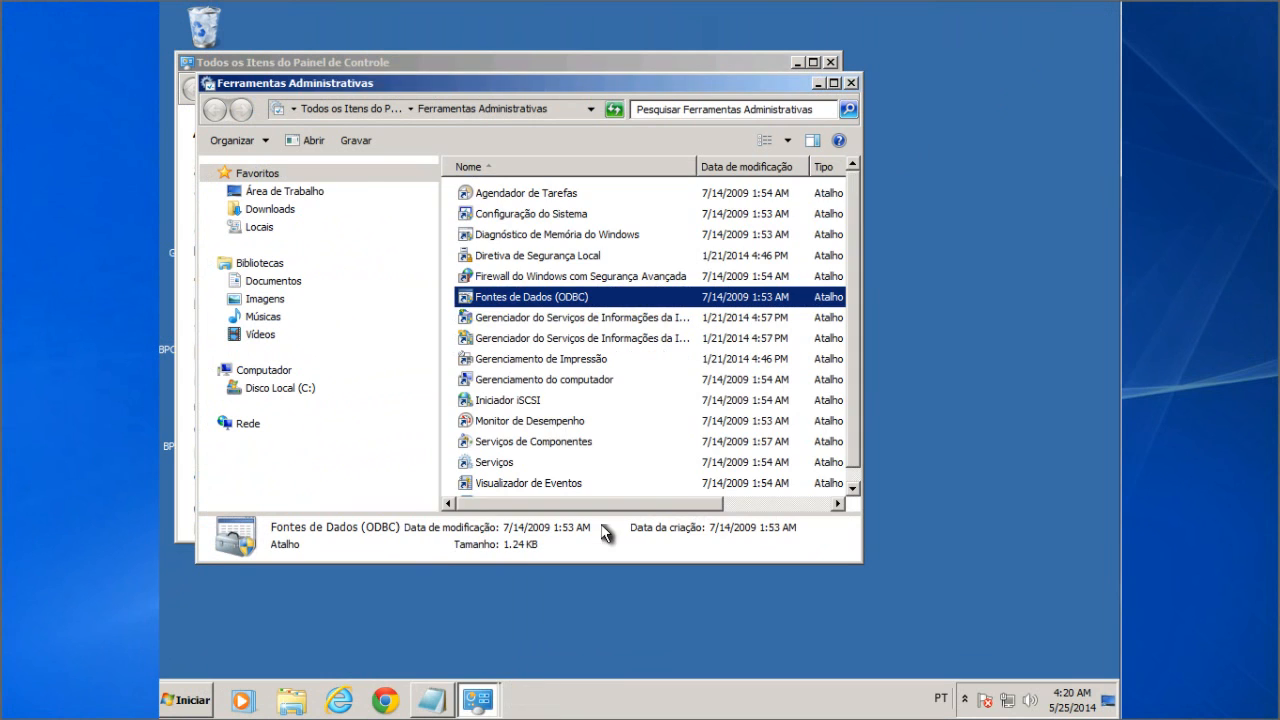
pyautogui.click(852, 83)
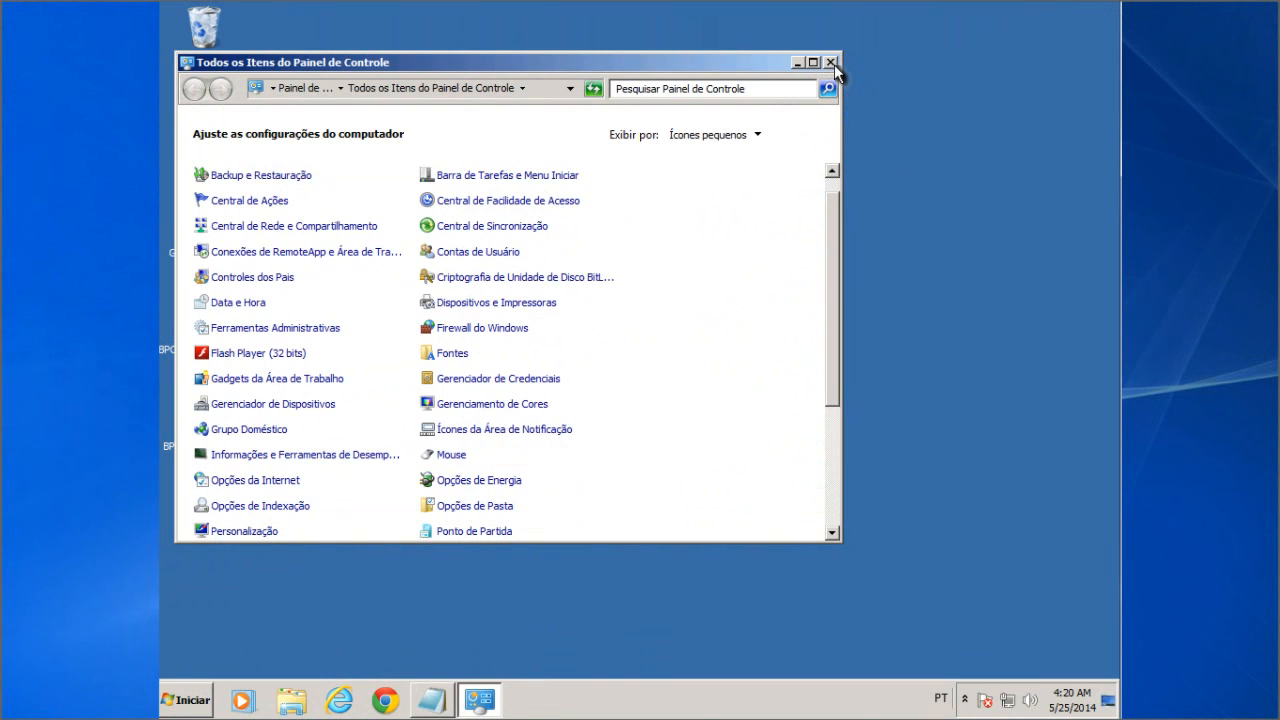
pyautogui.click(831, 63)
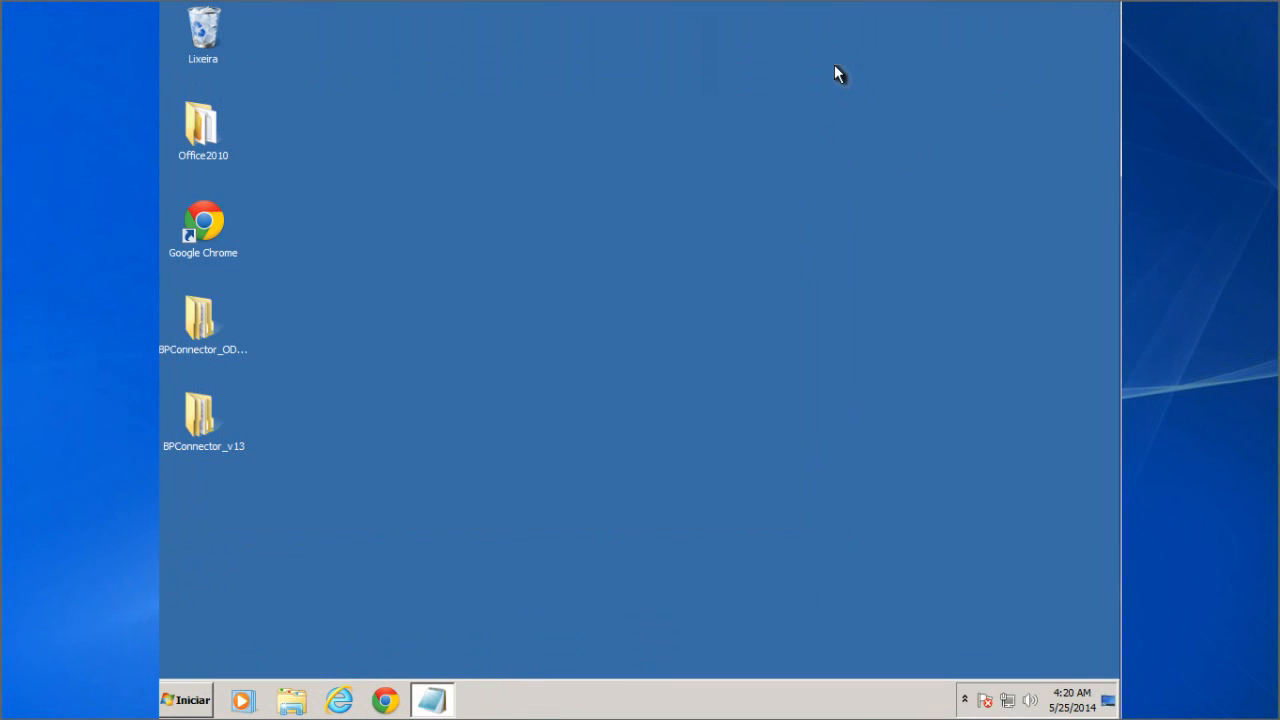